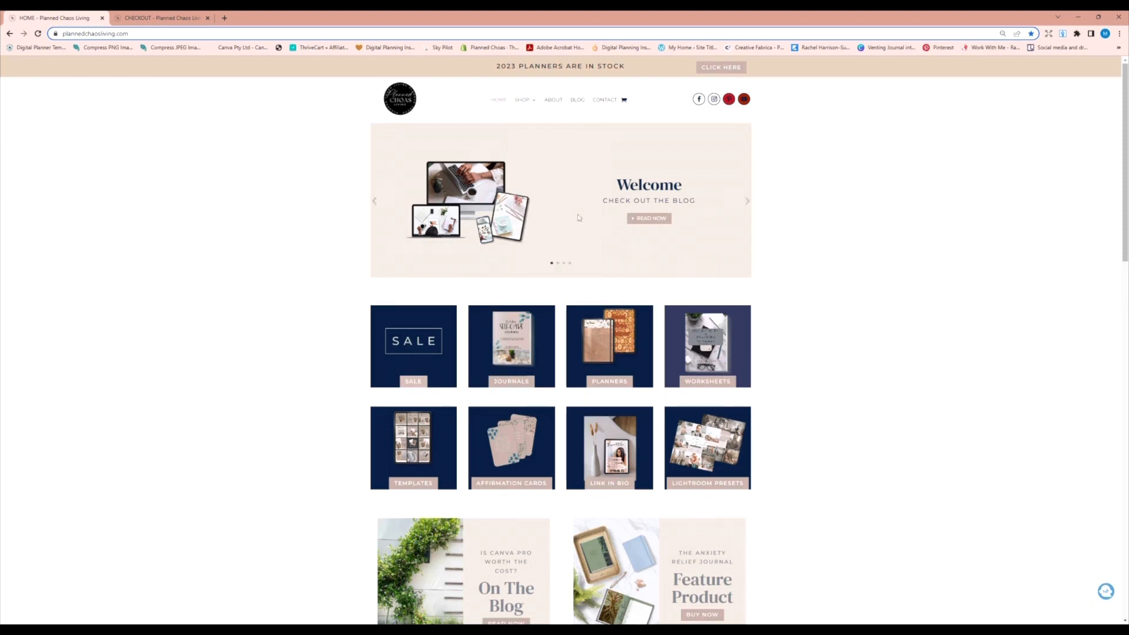
- Open the Social Media Posts product from the shop's Templates category and add it to the cart
{"action": "mouse_move", "coordinate": [527, 103]}
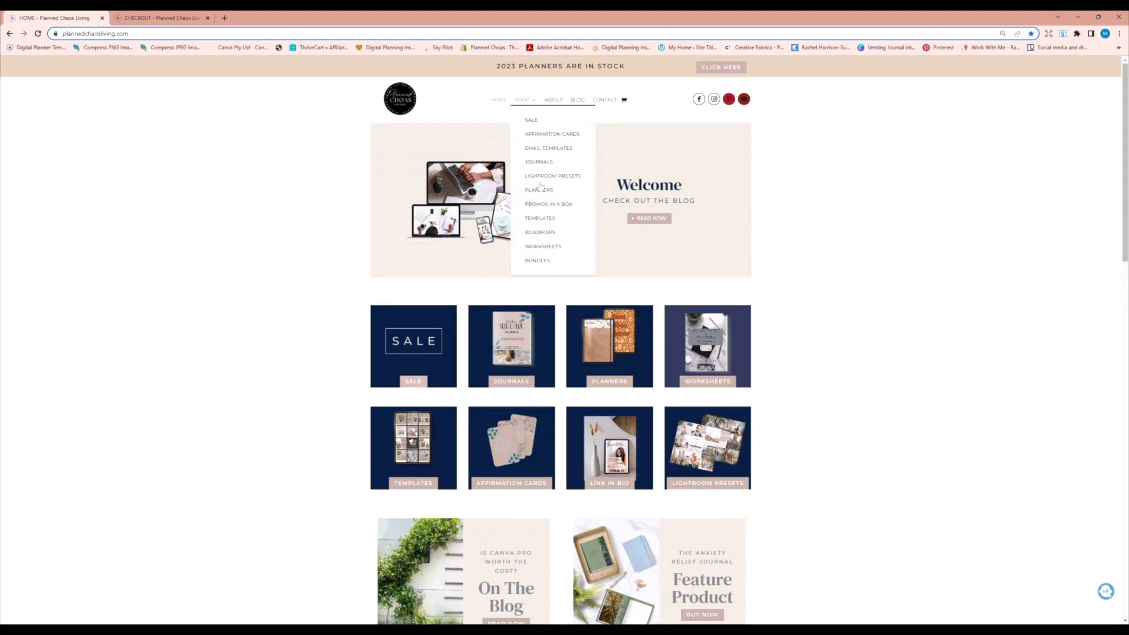
{"action": "left_click", "coordinate": [546, 219]}
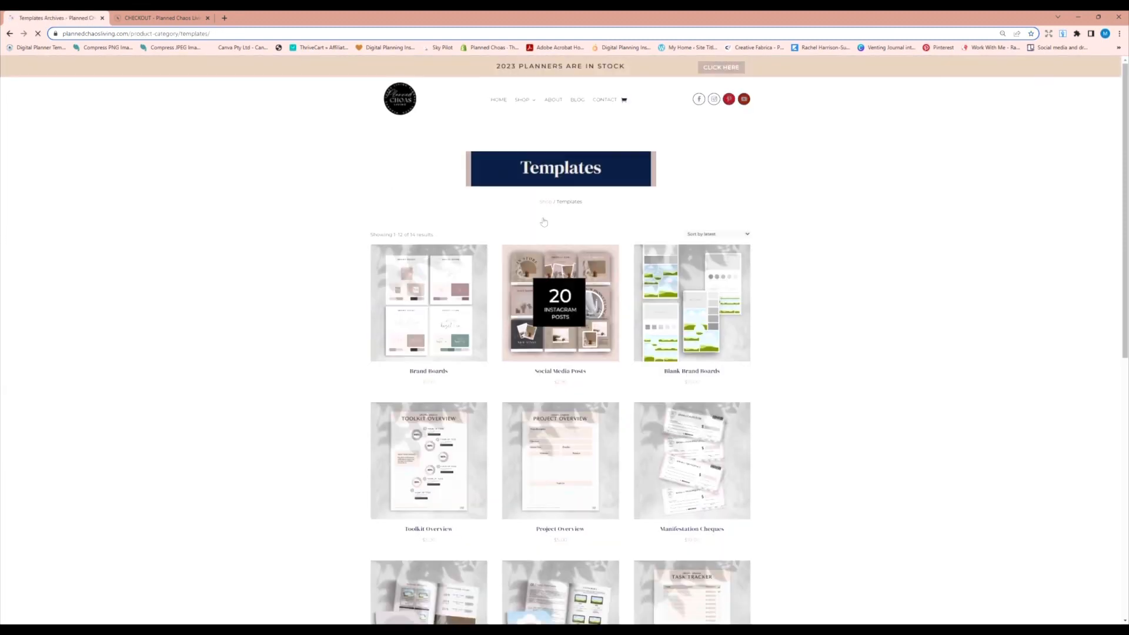
{"action": "left_click", "coordinate": [561, 372]}
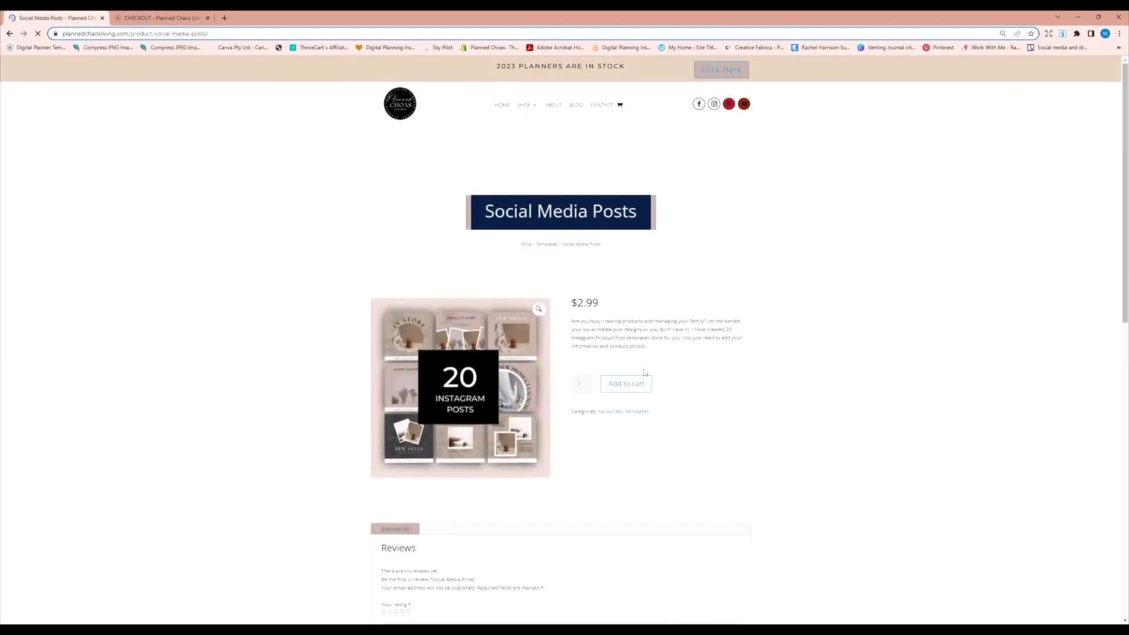
{"action": "scroll", "coordinate": [649, 359], "scroll_direction": "down", "scroll_amount": 1}
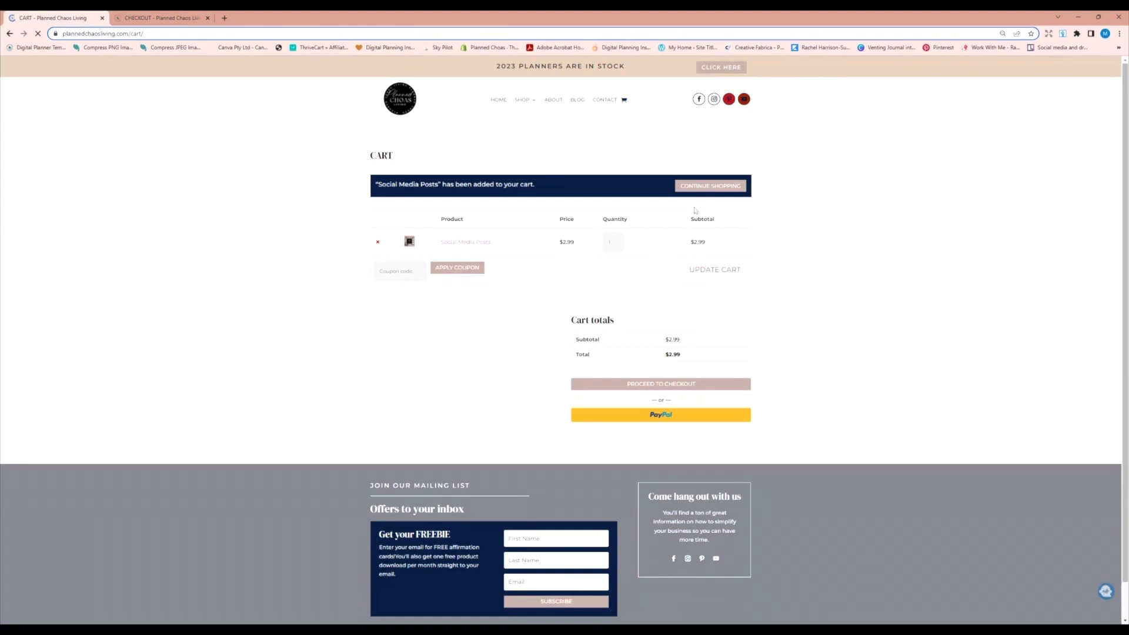
- Proceed to checkout and examine the billing details form, order summary and payment options
{"action": "left_click", "coordinate": [659, 384]}
{"action": "scroll", "coordinate": [461, 271], "scroll_direction": "down", "scroll_amount": 4}
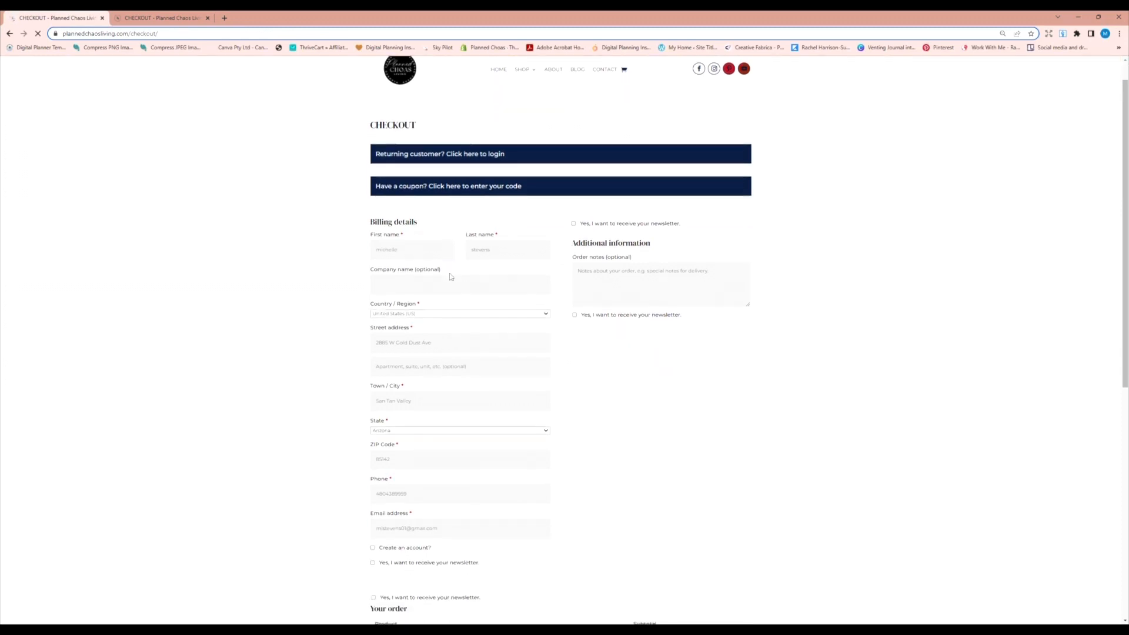
{"action": "scroll", "coordinate": [663, 394], "scroll_direction": "down", "scroll_amount": 2}
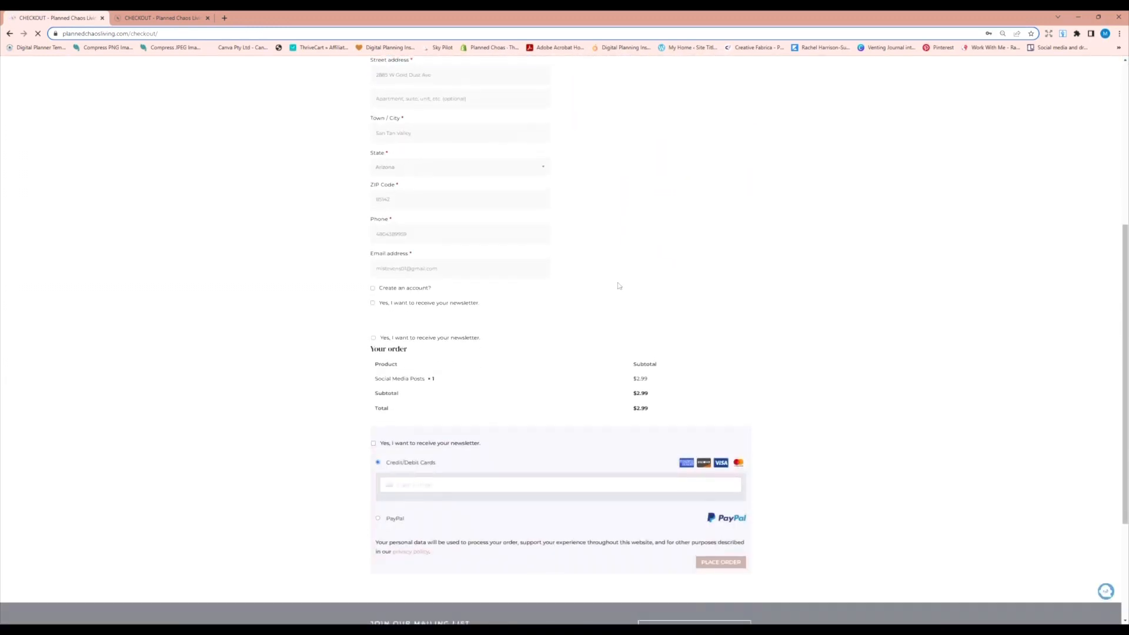
{"action": "scroll", "coordinate": [497, 157], "scroll_direction": "up", "scroll_amount": 3}
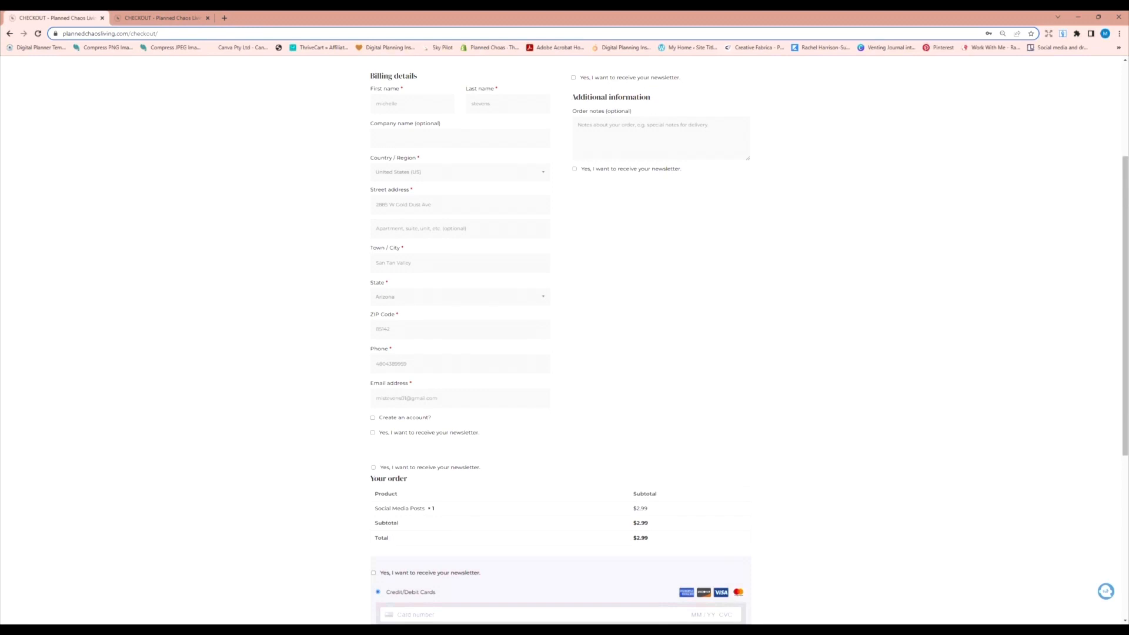
{"action": "scroll", "coordinate": [618, 316], "scroll_direction": "down", "scroll_amount": 2}
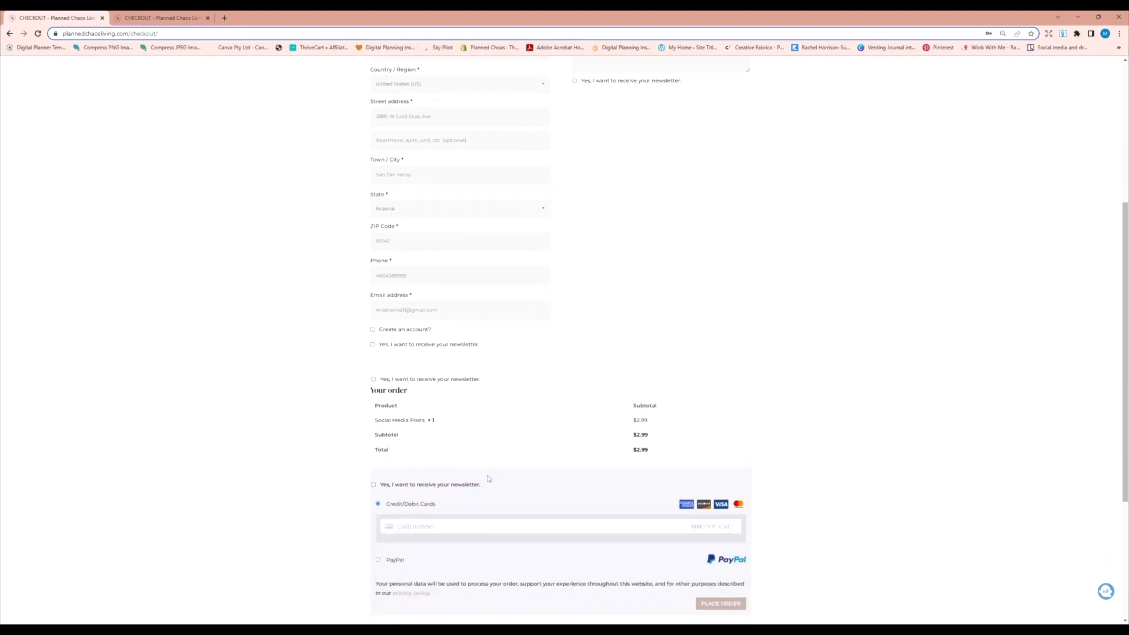
{"action": "scroll", "coordinate": [735, 335], "scroll_direction": "down", "scroll_amount": 2}
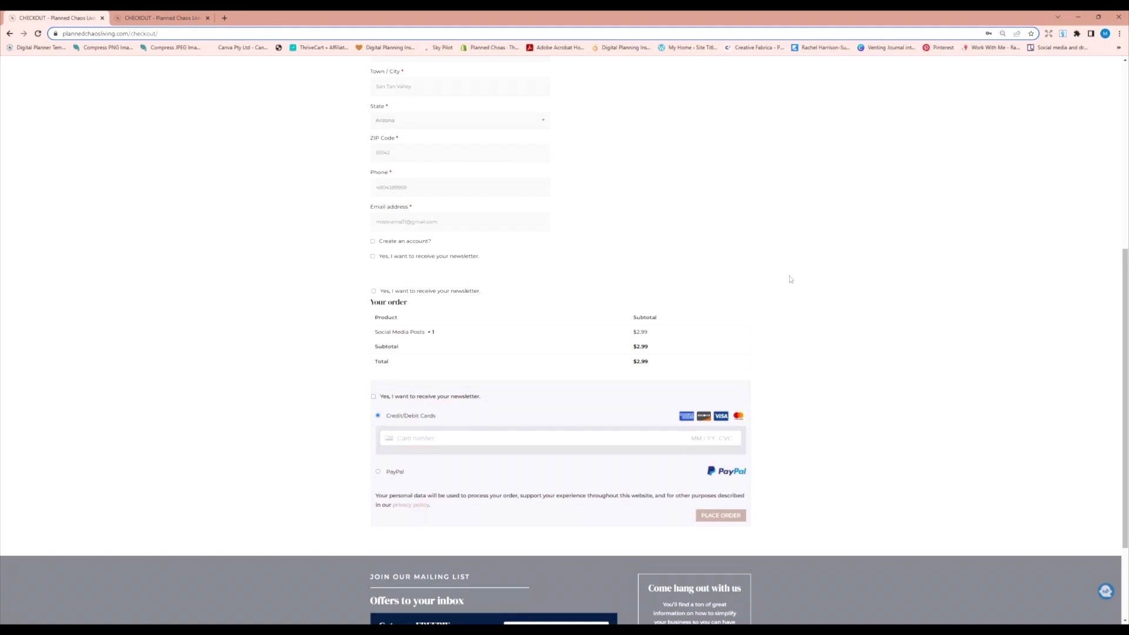
{"action": "scroll", "coordinate": [790, 279], "scroll_direction": "up", "scroll_amount": 6}
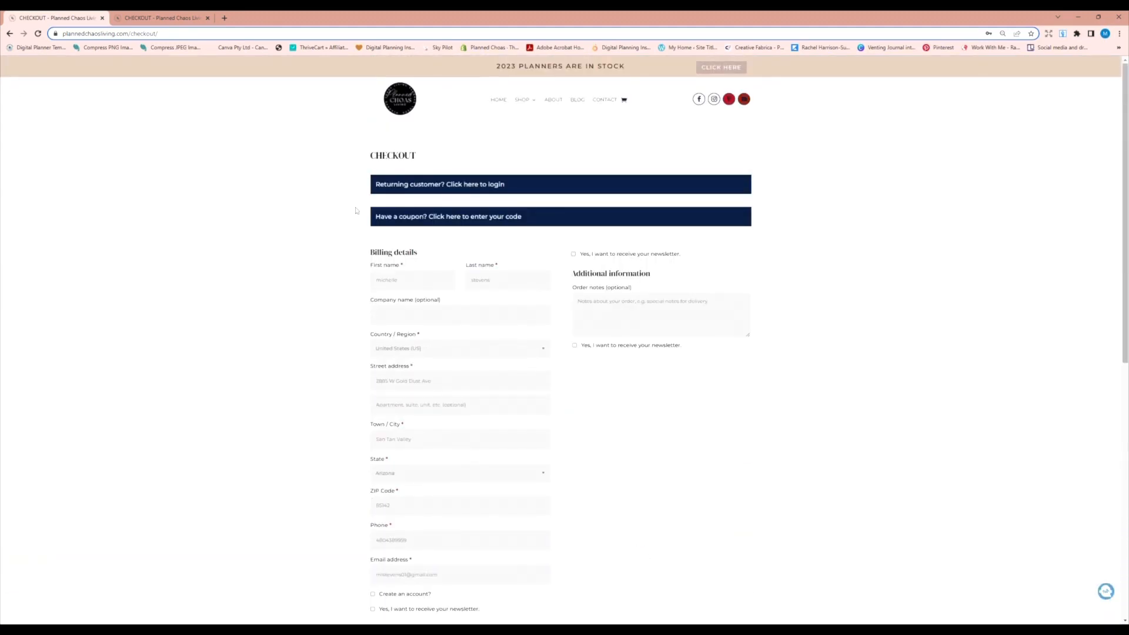
- Open the template link on the received-order page and create an editable copy of the template in Canva
{"action": "left_click", "coordinate": [151, 17]}
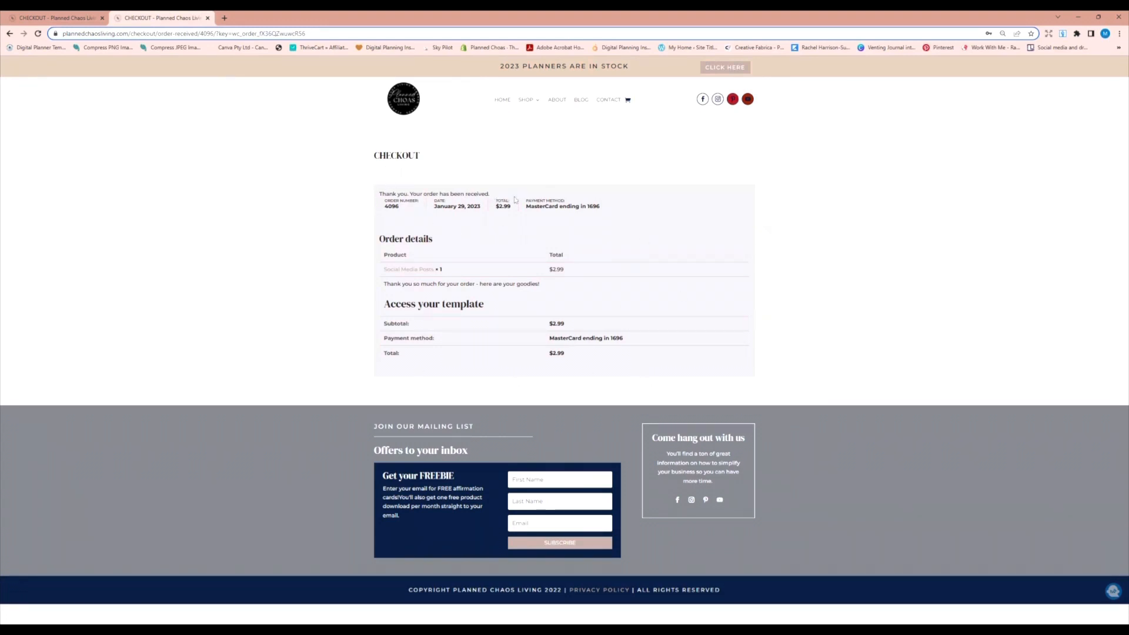
{"action": "left_click", "coordinate": [437, 308]}
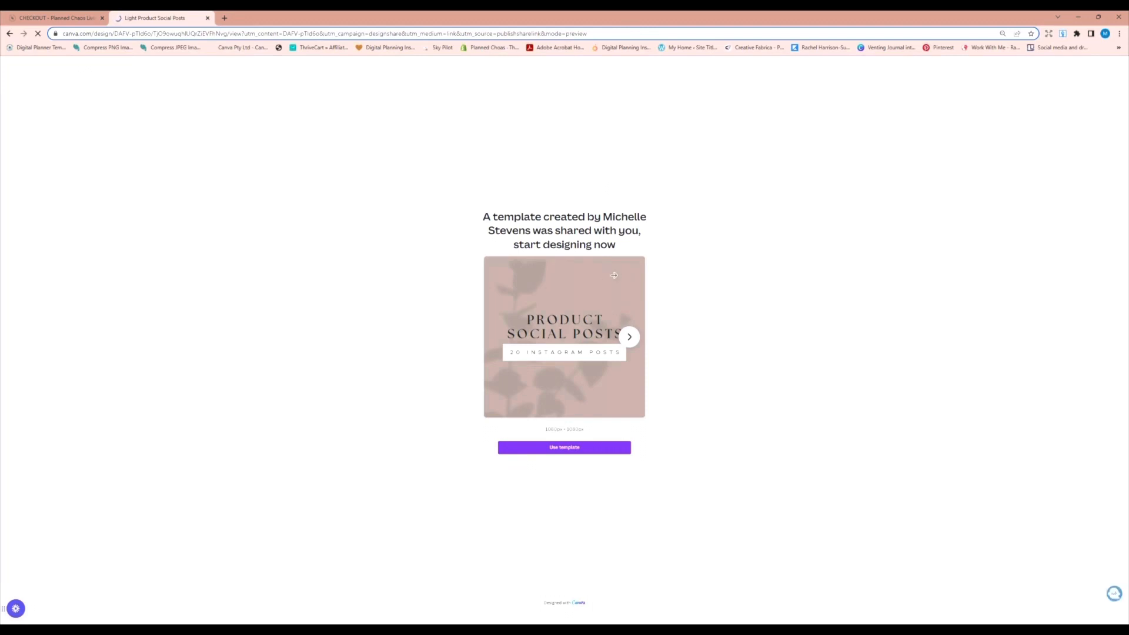
{"action": "left_click", "coordinate": [568, 454]}
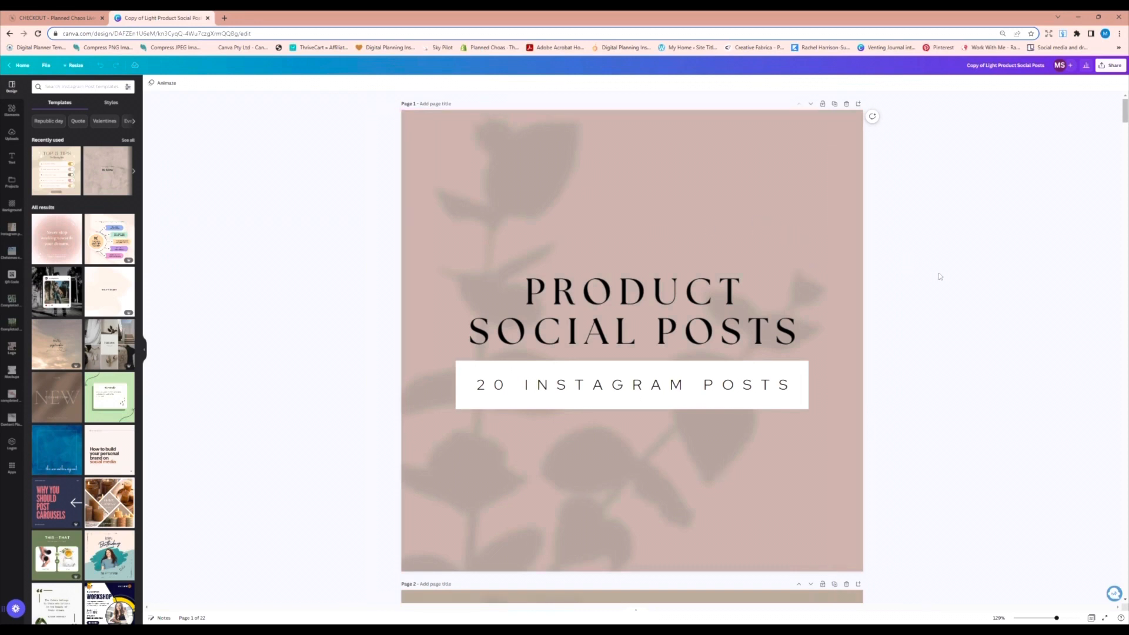
- Shift the leaf shadow graphic on page 1 toward the left edge of the page
{"action": "scroll", "coordinate": [939, 277], "scroll_direction": "down", "scroll_amount": 8}
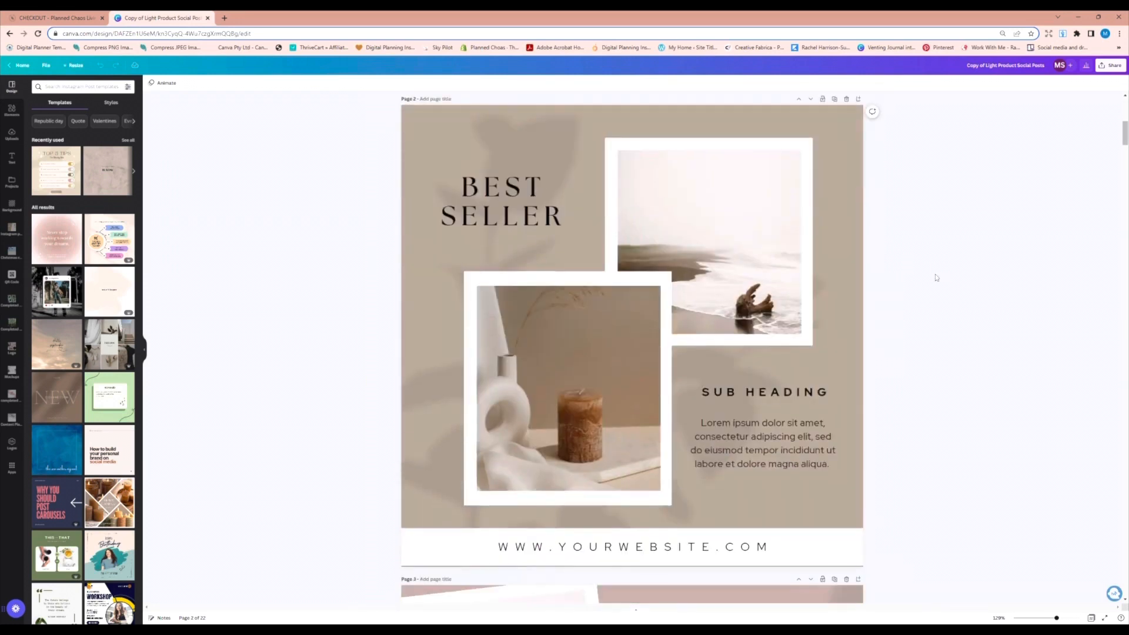
{"action": "scroll", "coordinate": [936, 278], "scroll_direction": "down", "scroll_amount": 10}
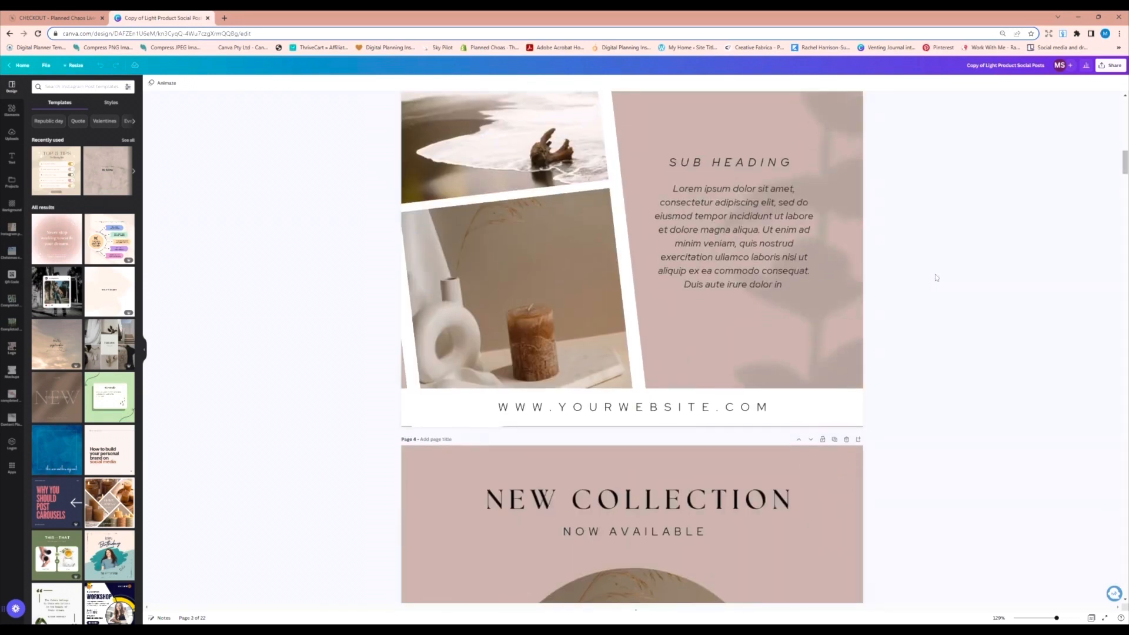
{"action": "scroll", "coordinate": [937, 278], "scroll_direction": "down", "scroll_amount": 7}
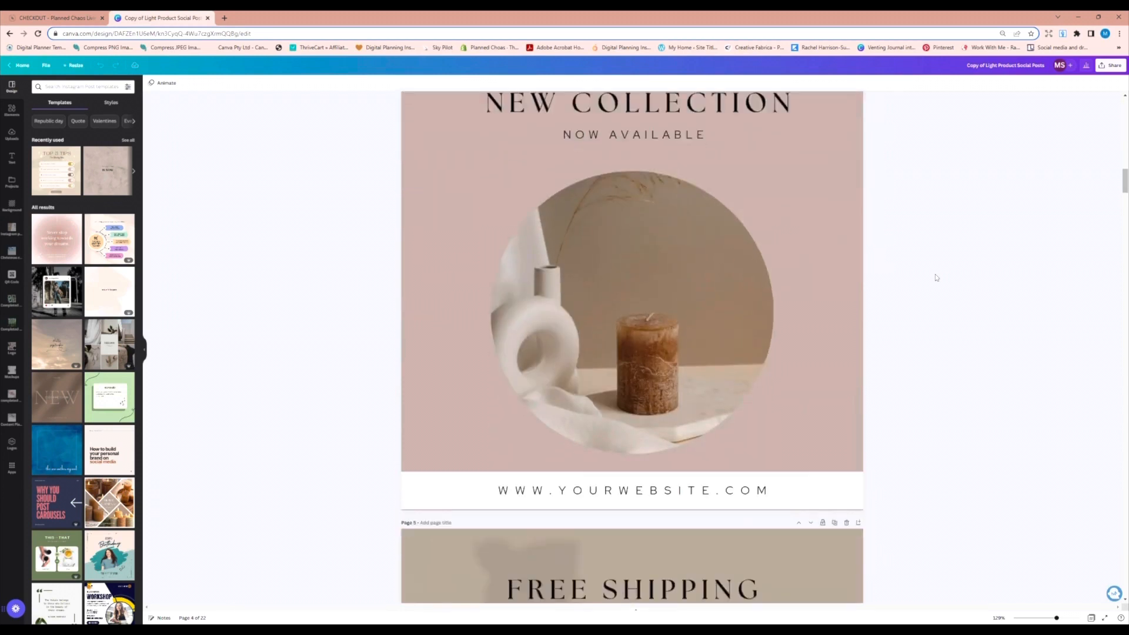
{"action": "scroll", "coordinate": [936, 278], "scroll_direction": "down", "scroll_amount": 7}
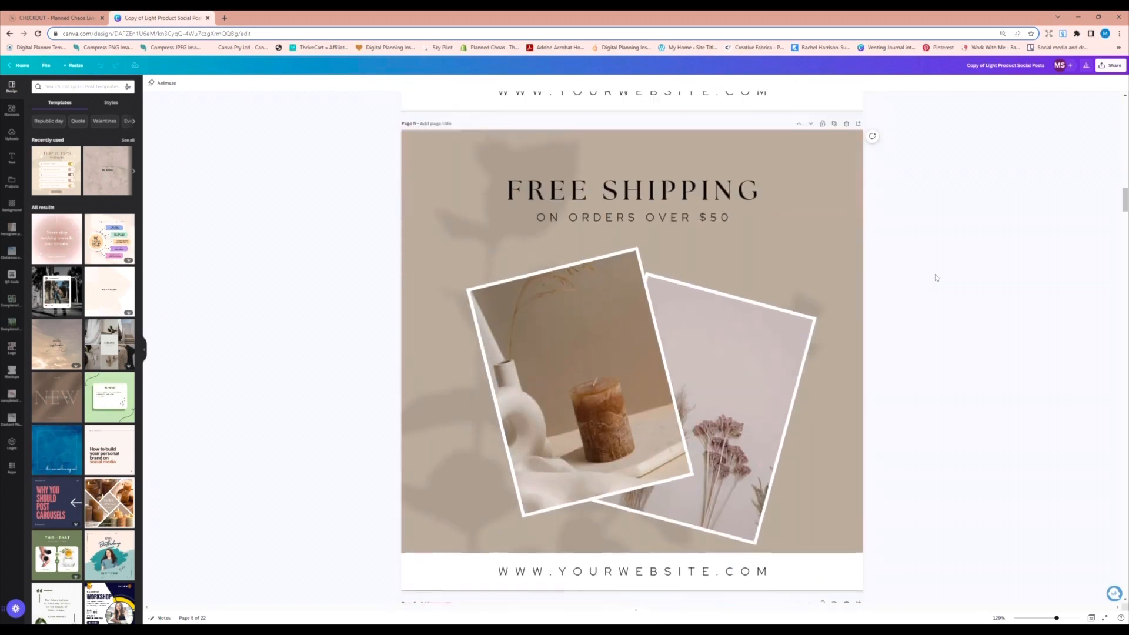
{"action": "scroll", "coordinate": [936, 277], "scroll_direction": "up", "scroll_amount": 14}
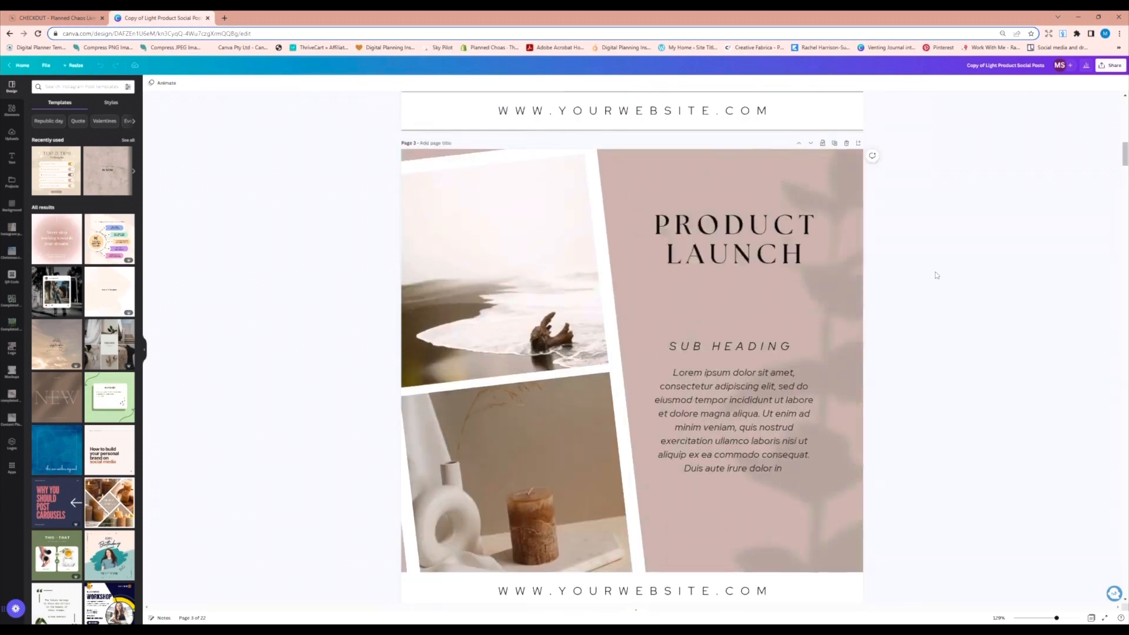
{"action": "scroll", "coordinate": [936, 275], "scroll_direction": "up", "scroll_amount": 14}
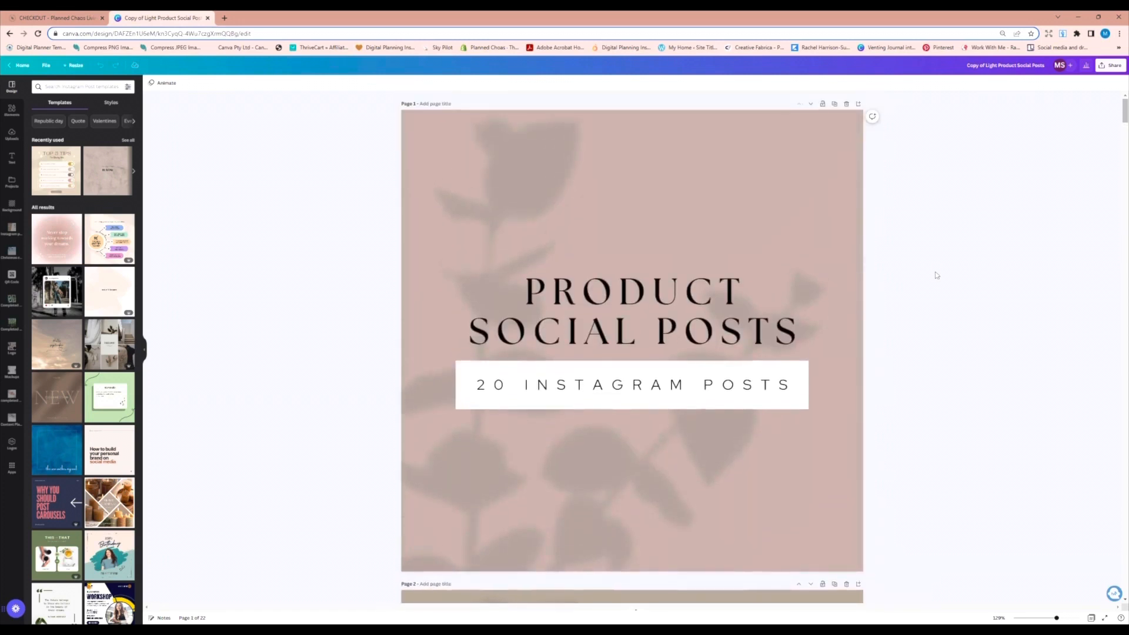
{"action": "left_click_drag", "start_coordinate": [651, 192], "coordinate": [576, 186]}
{"action": "left_click", "coordinate": [807, 136]}
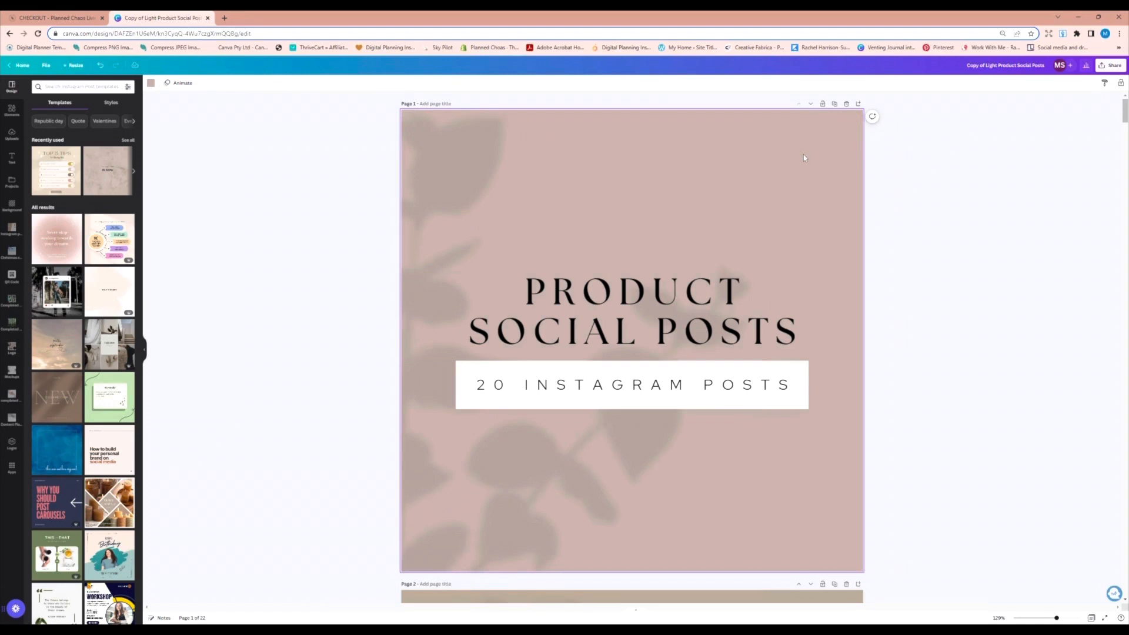
- Replace the pink page 1 background with the brand palette's light green and apply the change to all pages
{"action": "scroll", "coordinate": [922, 255], "scroll_direction": "down", "scroll_amount": 8}
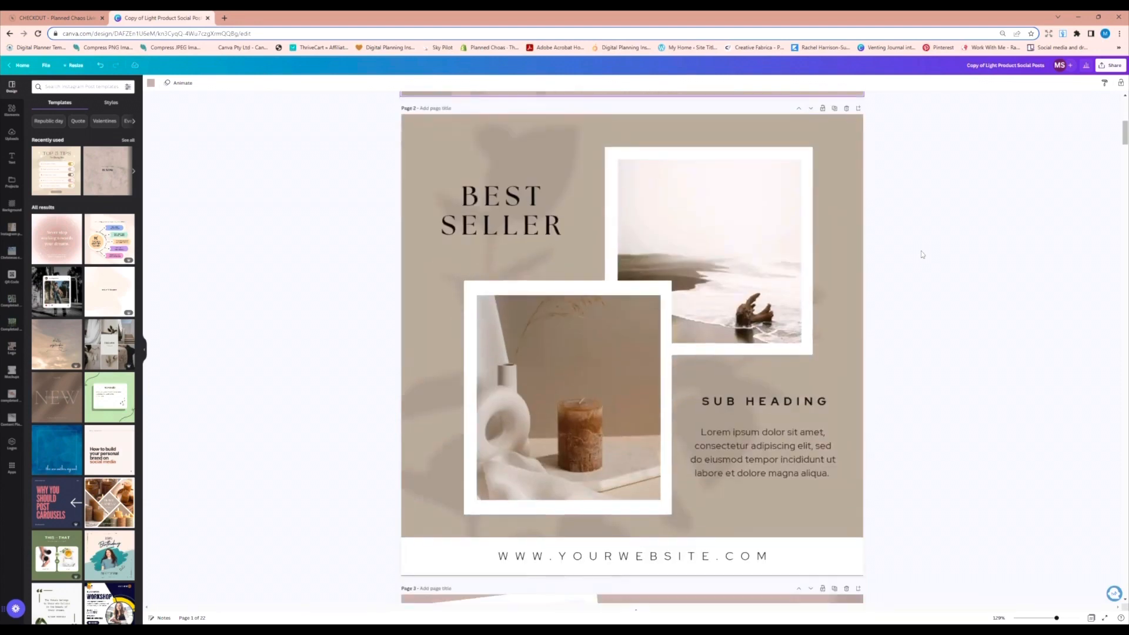
{"action": "scroll", "coordinate": [922, 254], "scroll_direction": "down", "scroll_amount": 7}
{"action": "scroll", "coordinate": [921, 250], "scroll_direction": "up", "scroll_amount": 4}
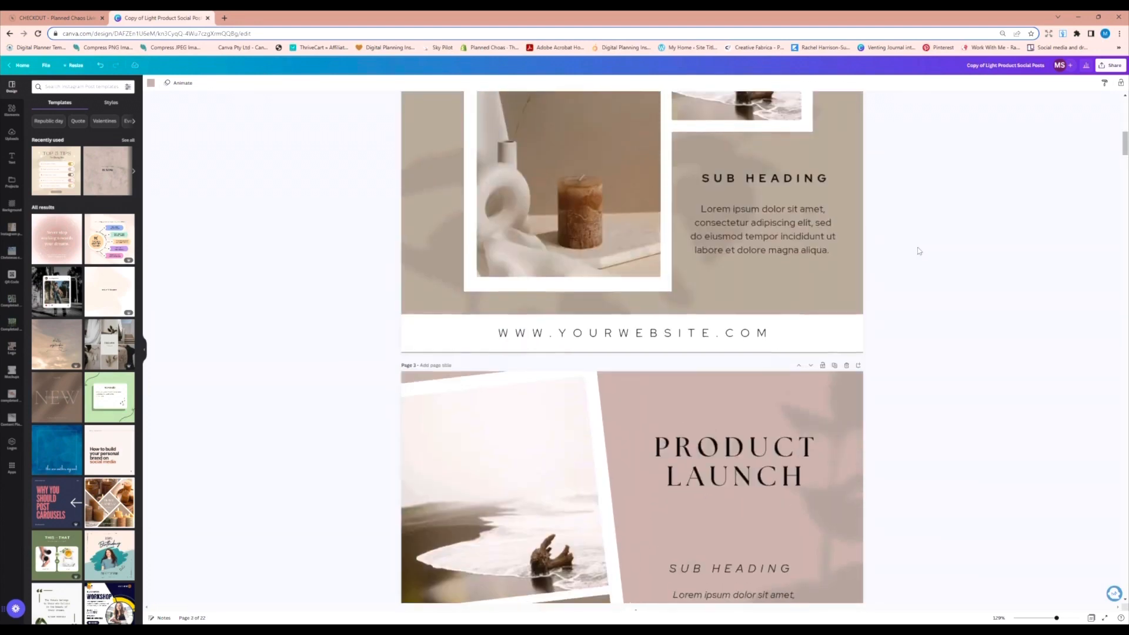
{"action": "scroll", "coordinate": [919, 251], "scroll_direction": "up", "scroll_amount": 12}
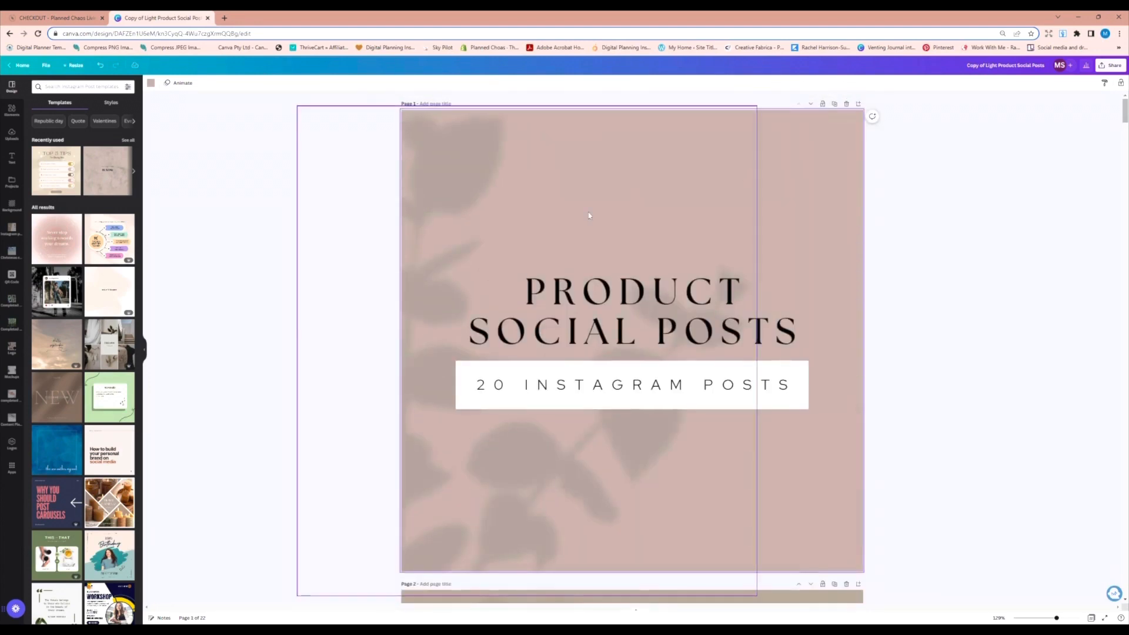
{"action": "left_click", "coordinate": [151, 84]}
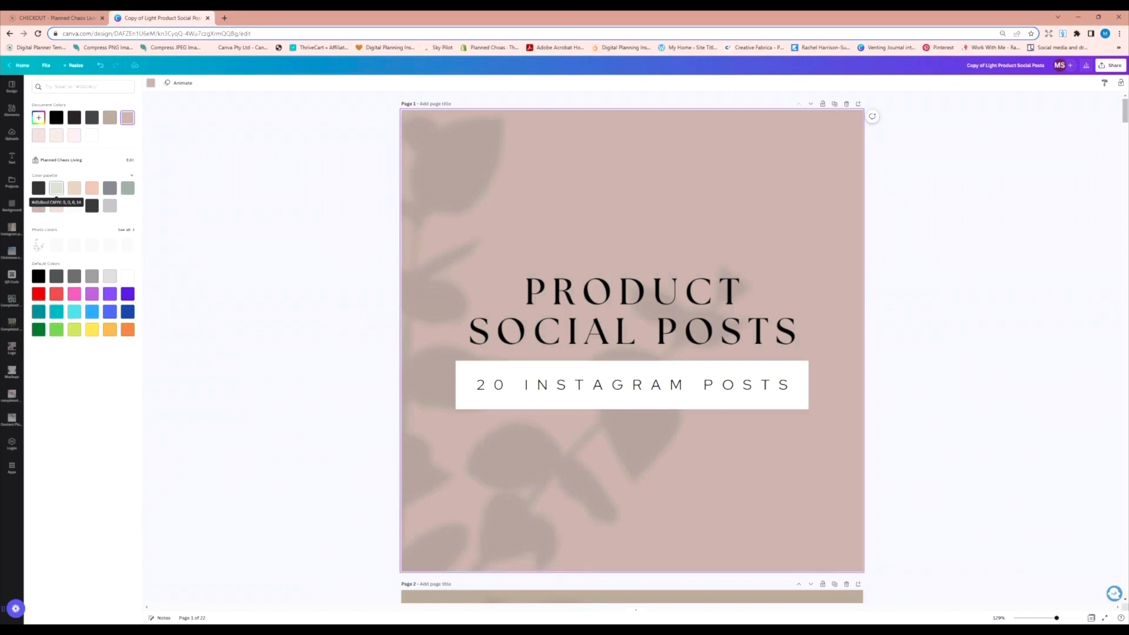
{"action": "left_click", "coordinate": [56, 188]}
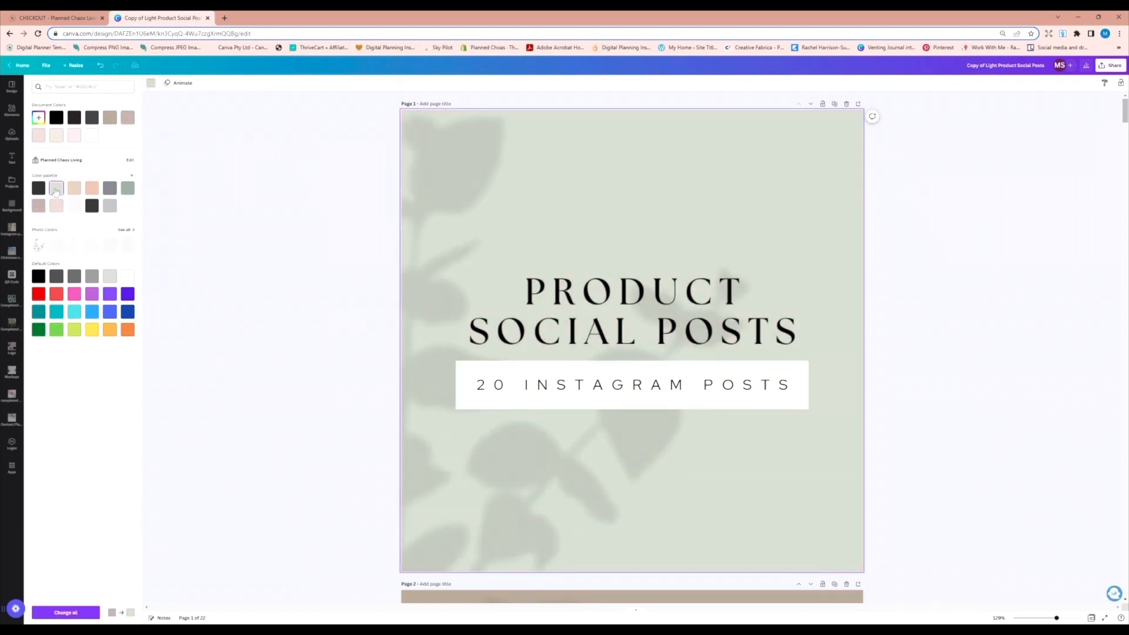
{"action": "left_click", "coordinate": [61, 615]}
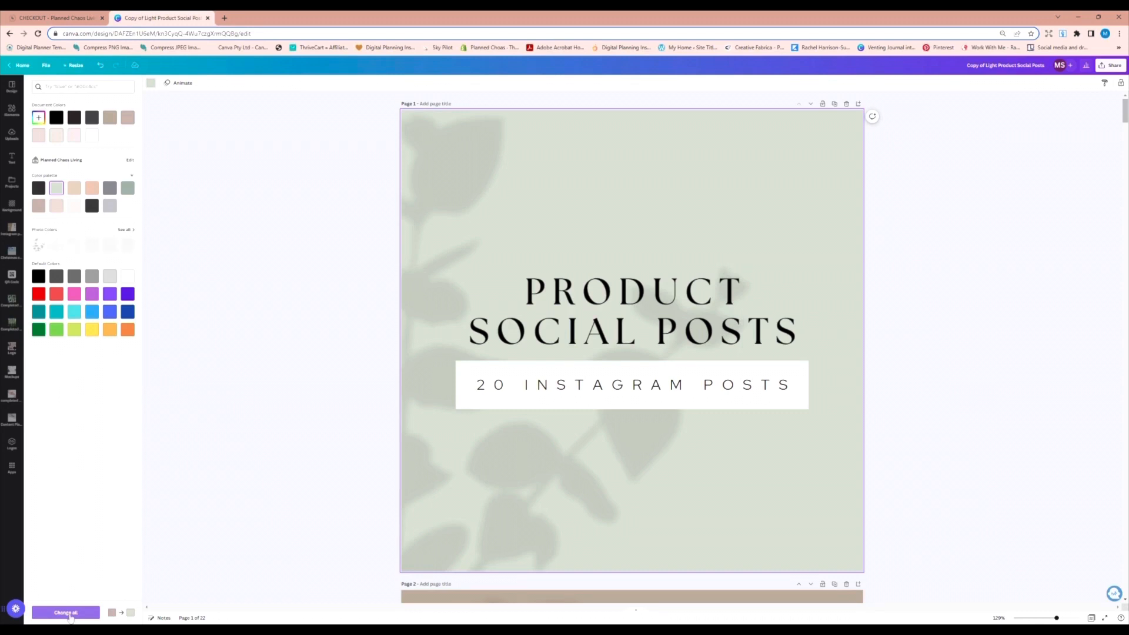
{"action": "left_click", "coordinate": [66, 614]}
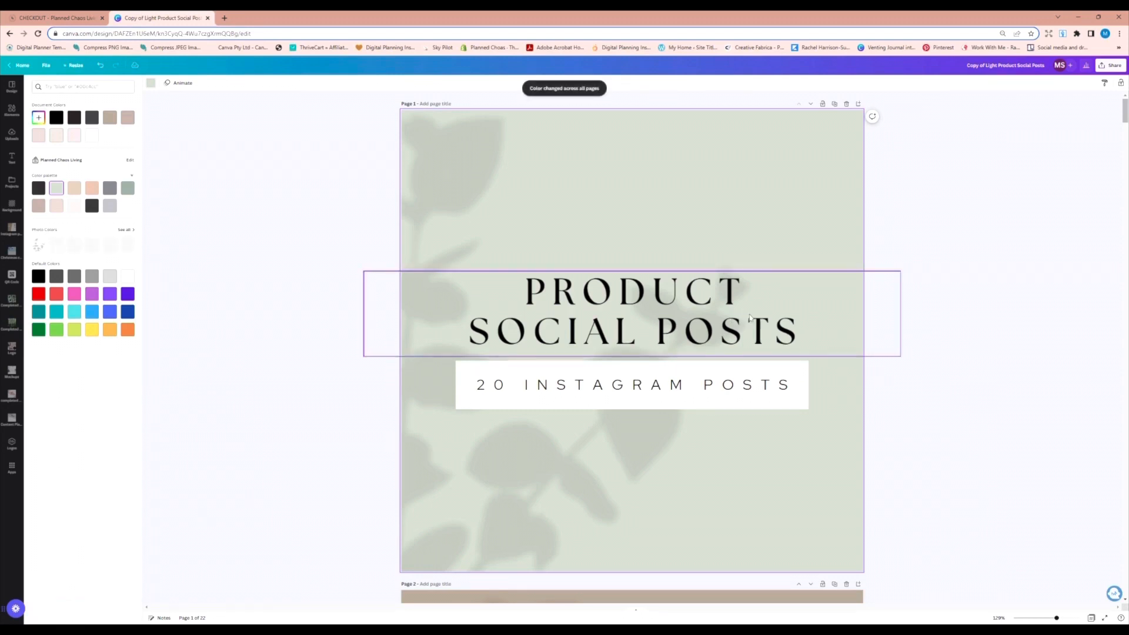
- Replace the beige background of the BEST SELLER page with the brand palette's darker sage green across all pages
{"action": "scroll", "coordinate": [922, 244], "scroll_direction": "down", "scroll_amount": 2}
{"action": "scroll", "coordinate": [922, 244], "scroll_direction": "down", "scroll_amount": 8}
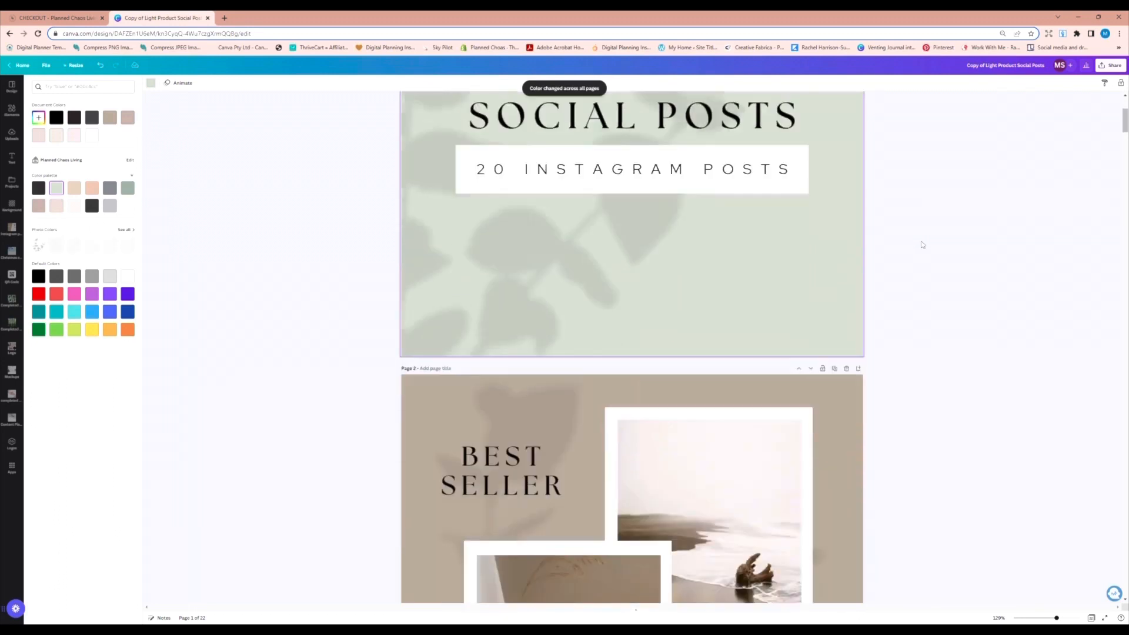
{"action": "scroll", "coordinate": [922, 244], "scroll_direction": "down", "scroll_amount": 10}
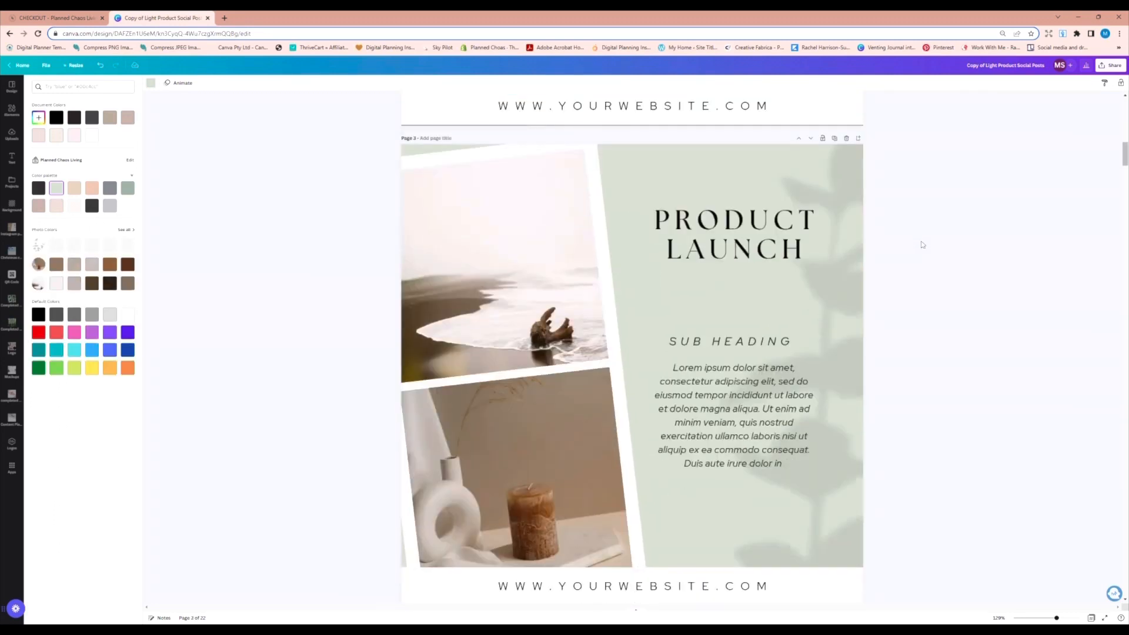
{"action": "scroll", "coordinate": [922, 244], "scroll_direction": "down", "scroll_amount": 7}
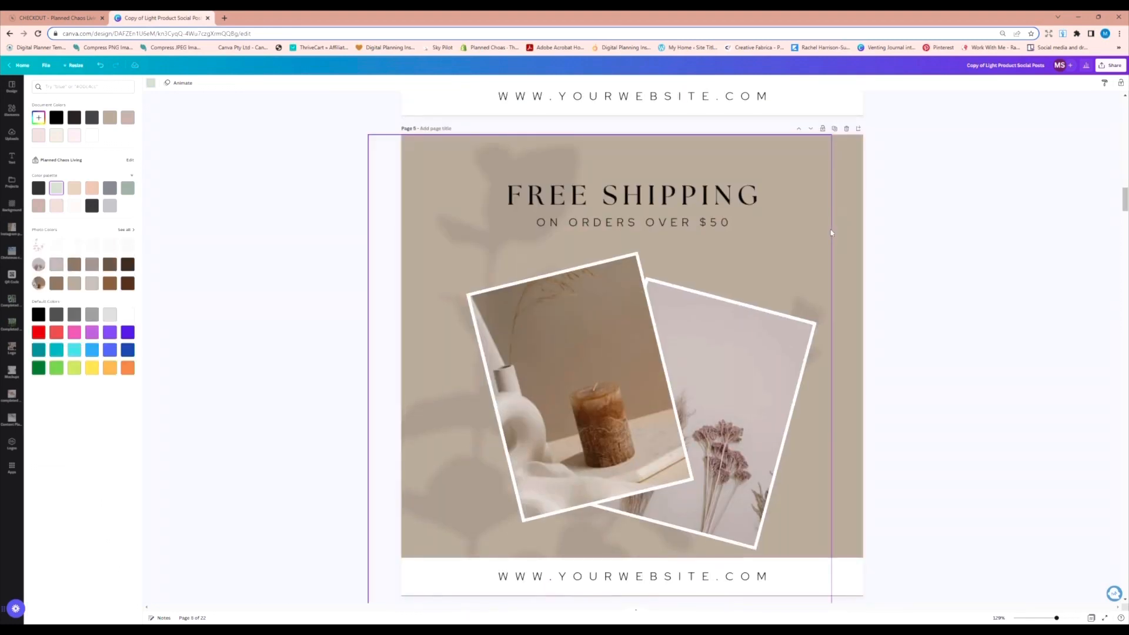
{"action": "scroll", "coordinate": [866, 234], "scroll_direction": "up", "scroll_amount": 5}
{"action": "scroll", "coordinate": [865, 236], "scroll_direction": "up", "scroll_amount": 12}
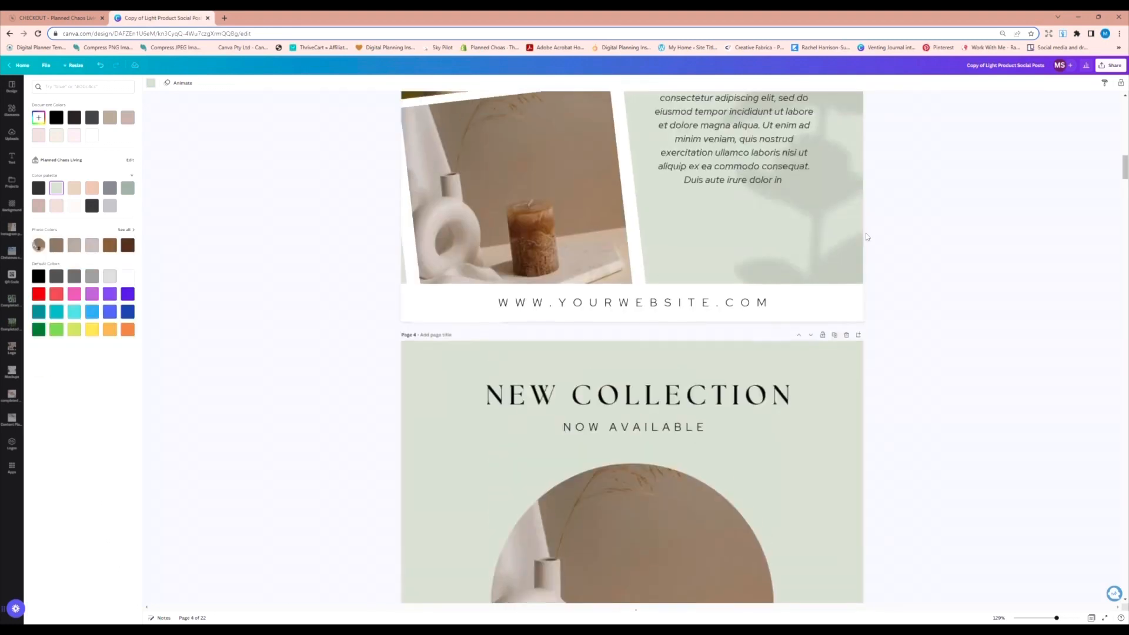
{"action": "scroll", "coordinate": [867, 237], "scroll_direction": "up", "scroll_amount": 2}
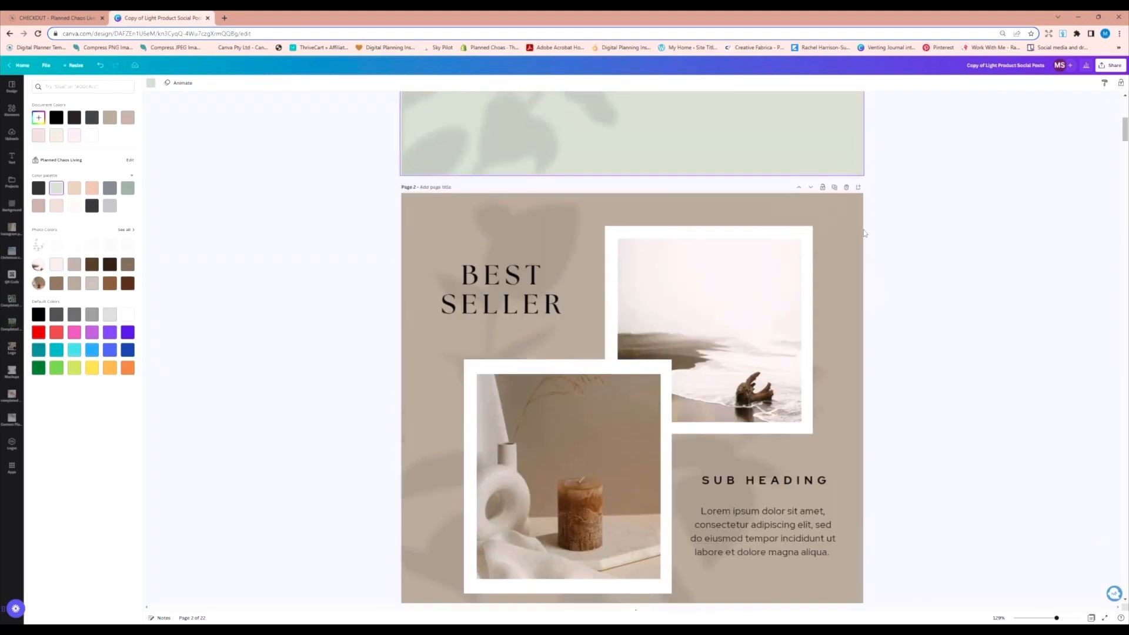
{"action": "left_click", "coordinate": [373, 267]}
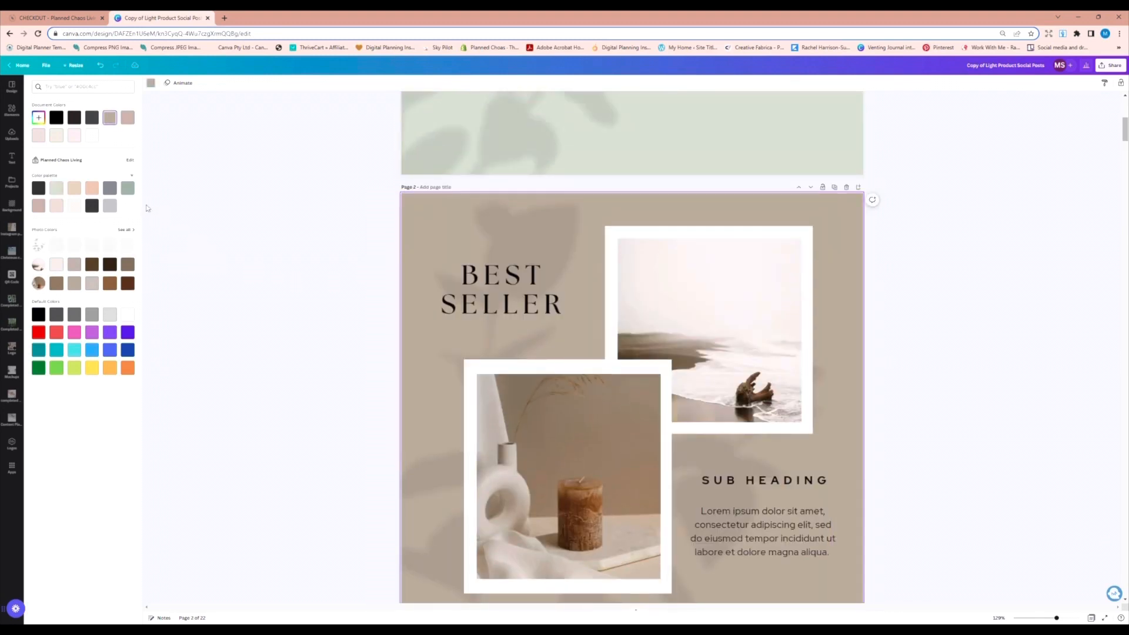
{"action": "left_click", "coordinate": [128, 188]}
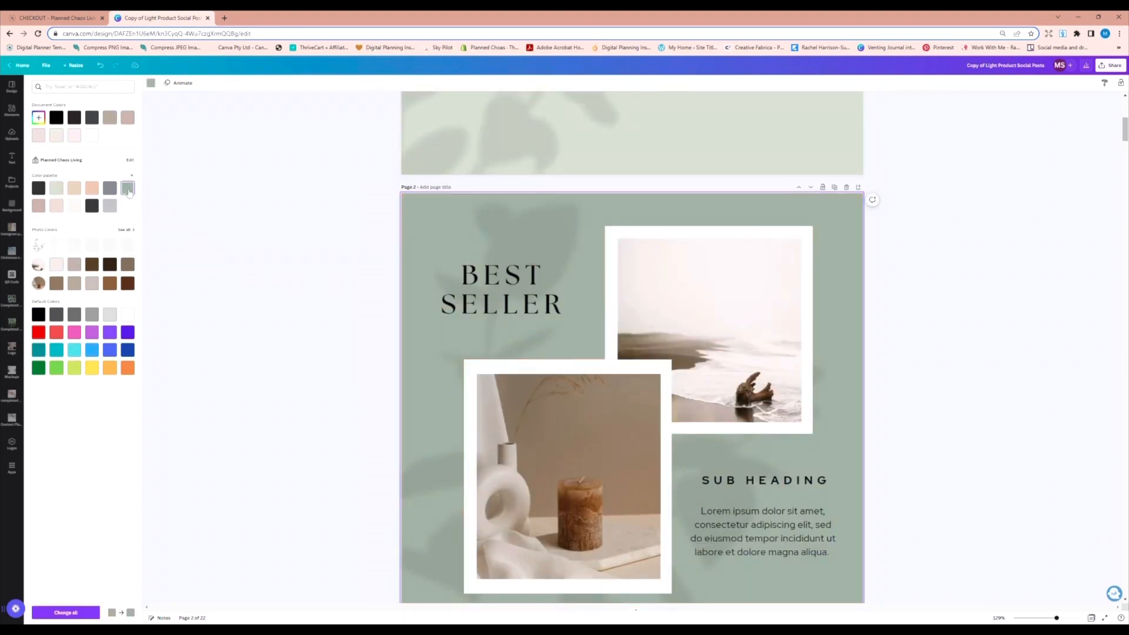
{"action": "left_click", "coordinate": [58, 615]}
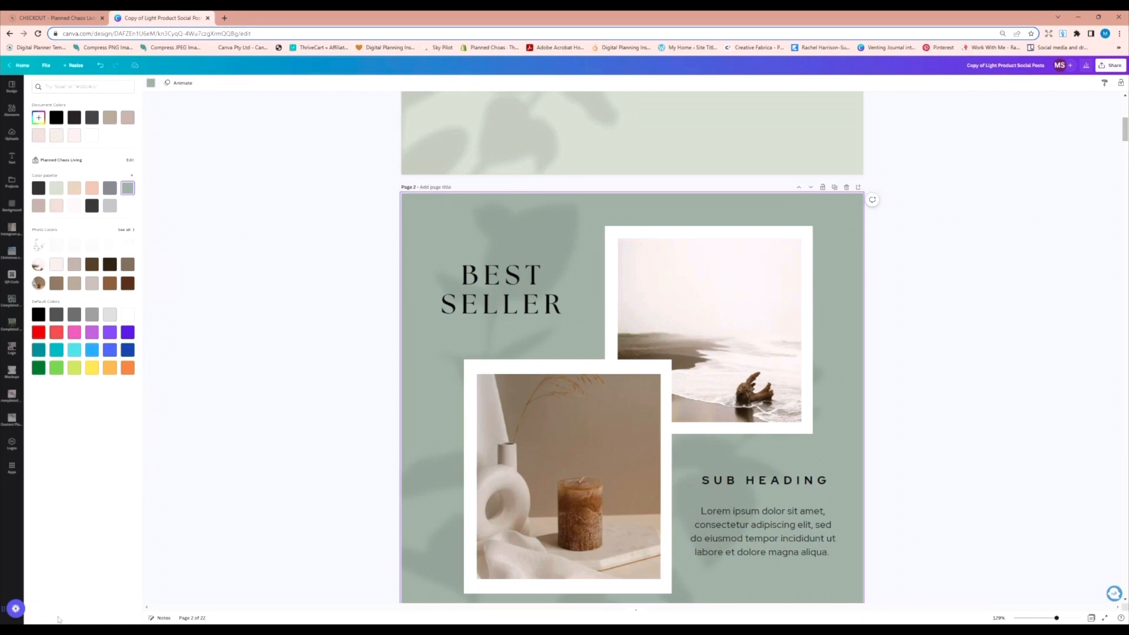
- Review the recoloured backgrounds on the template pages from the BEST SELLER page to page 8 and back to page 1
{"action": "scroll", "coordinate": [928, 314], "scroll_direction": "down", "scroll_amount": 10}
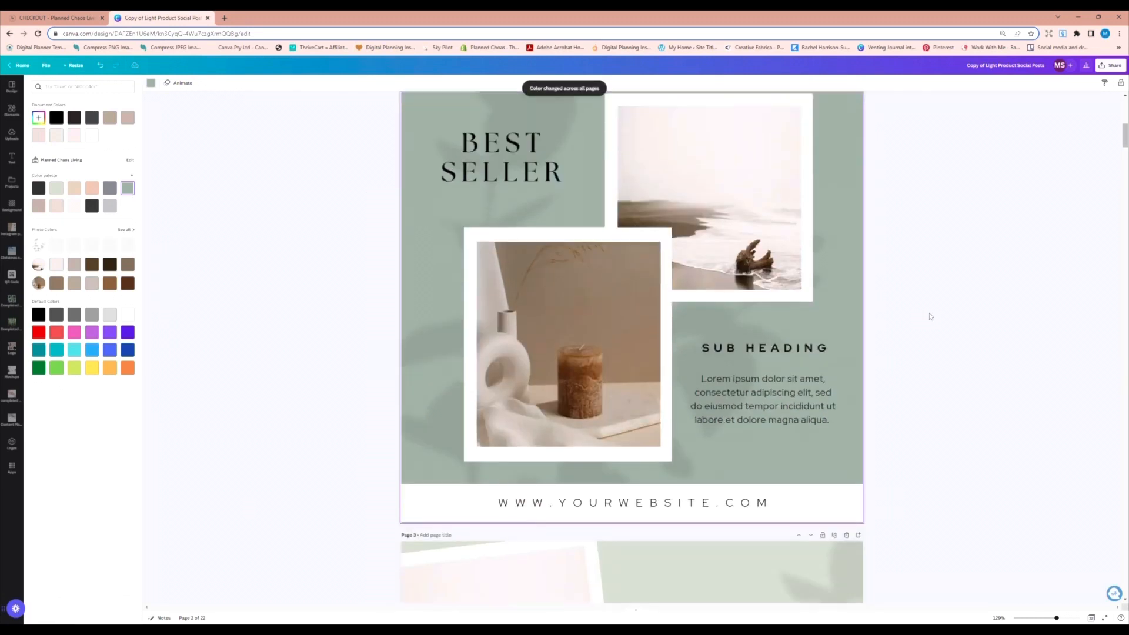
{"action": "scroll", "coordinate": [929, 317], "scroll_direction": "down", "scroll_amount": 13}
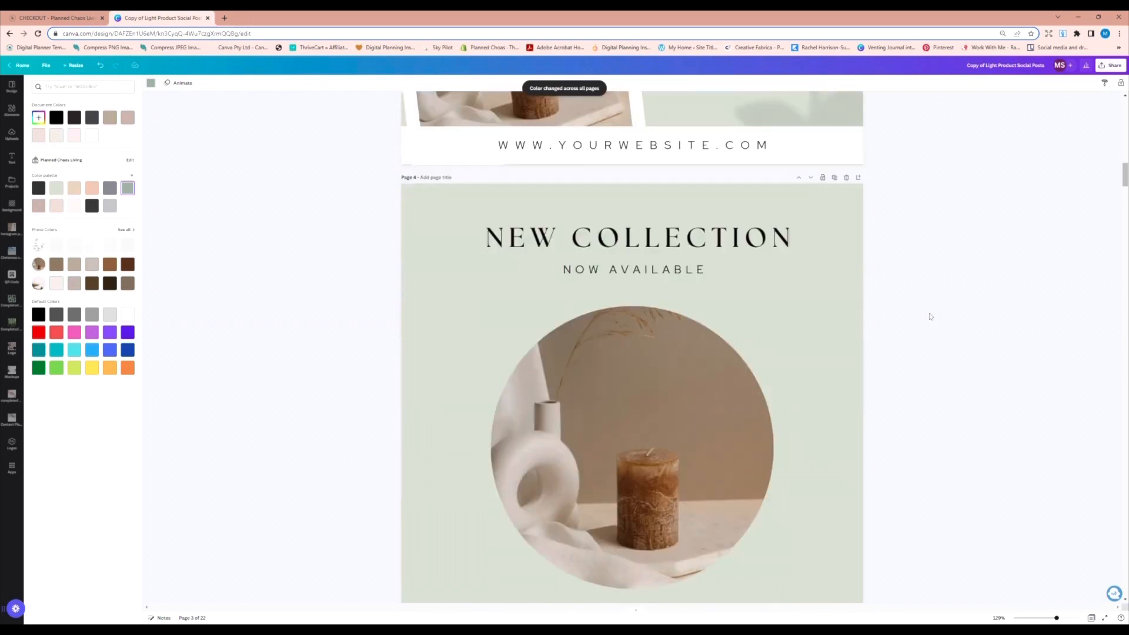
{"action": "scroll", "coordinate": [929, 316], "scroll_direction": "down", "scroll_amount": 15}
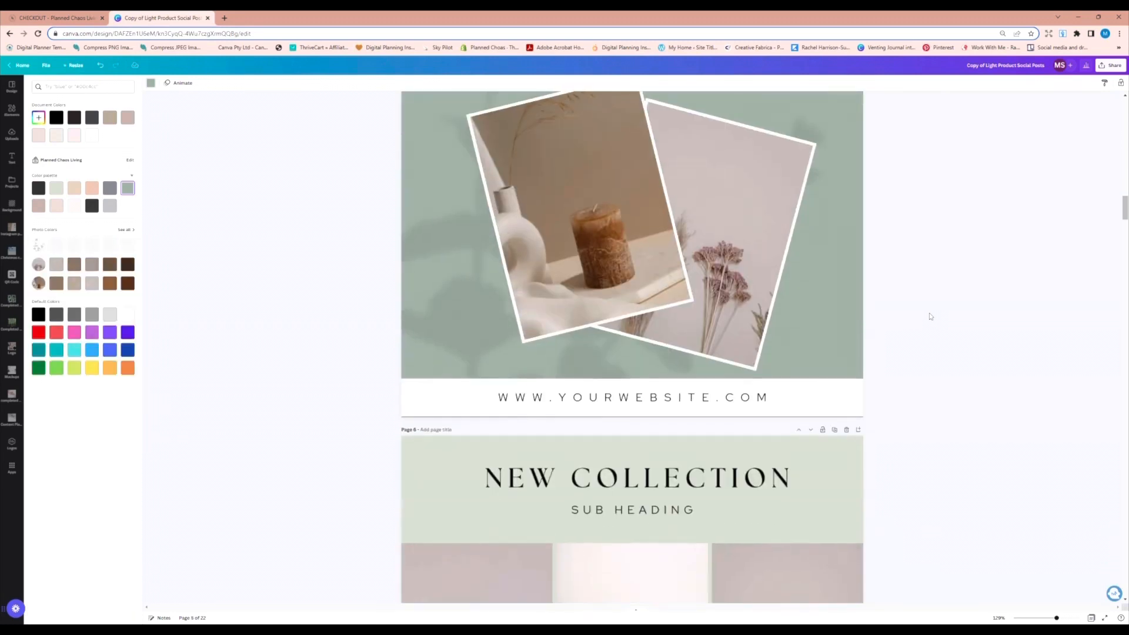
{"action": "scroll", "coordinate": [930, 316], "scroll_direction": "down", "scroll_amount": 15}
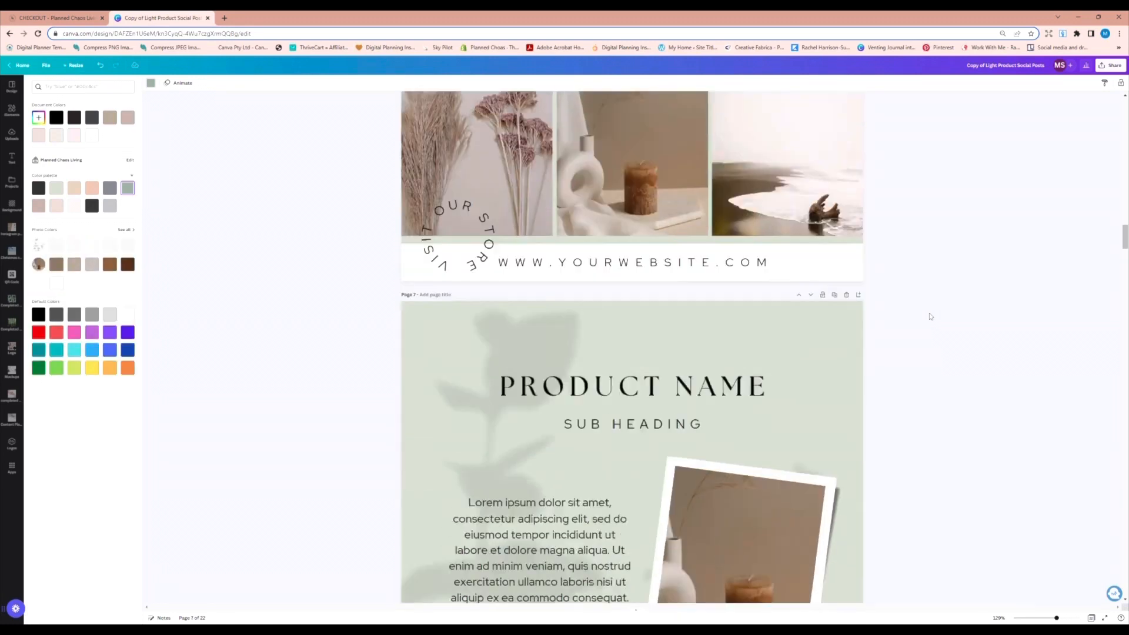
{"action": "scroll", "coordinate": [930, 316], "scroll_direction": "up", "scroll_amount": 20}
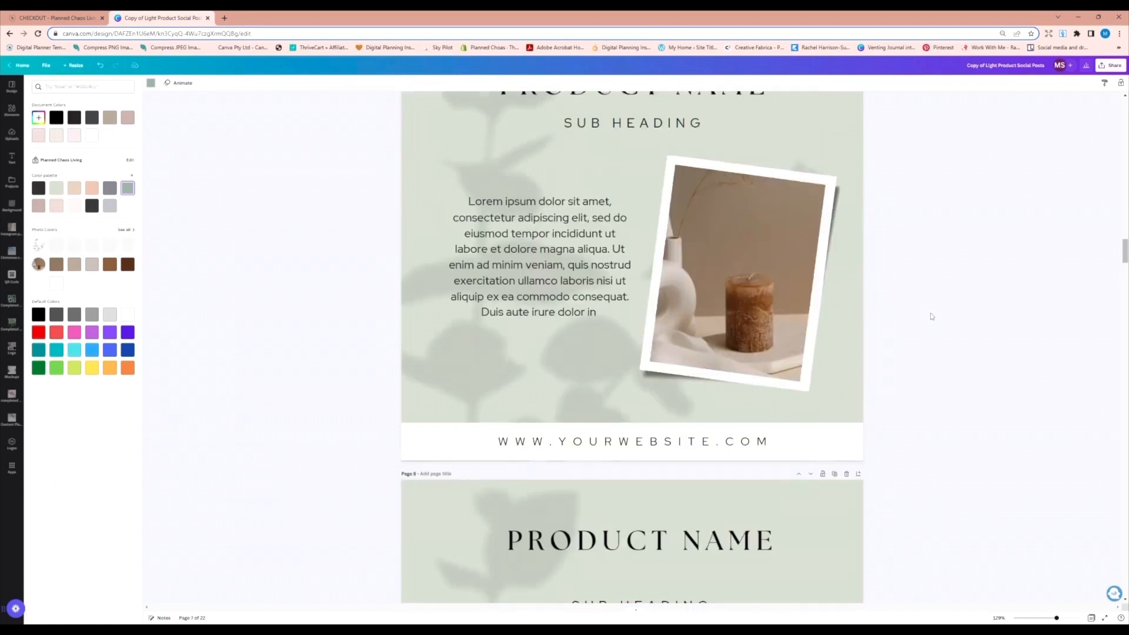
{"action": "scroll", "coordinate": [931, 316], "scroll_direction": "up", "scroll_amount": 20}
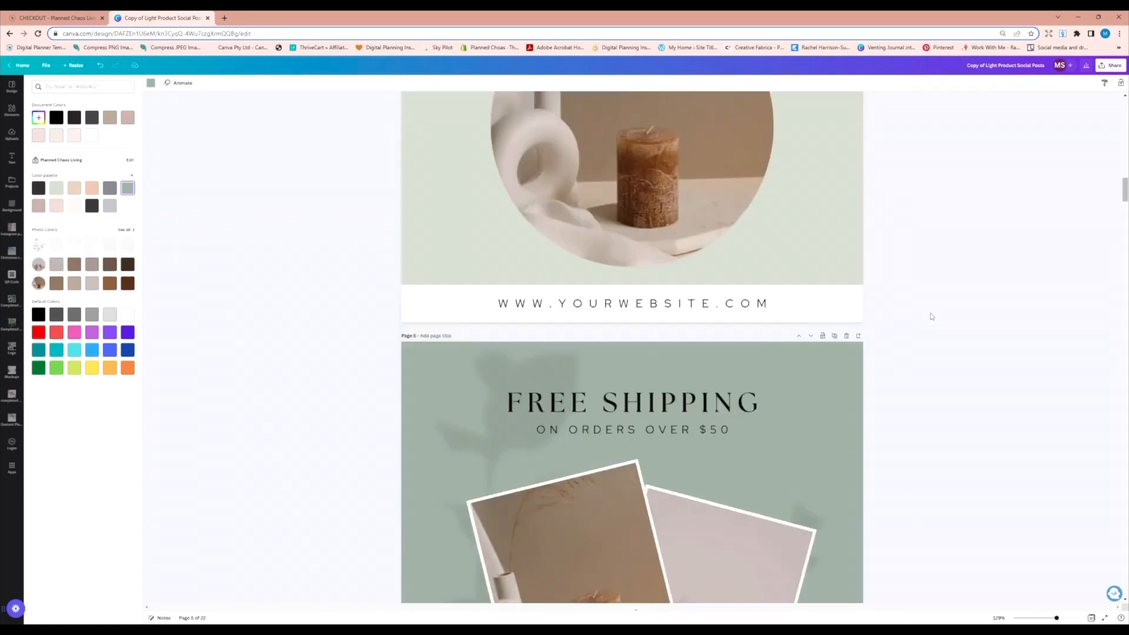
{"action": "scroll", "coordinate": [931, 316], "scroll_direction": "up", "scroll_amount": 15}
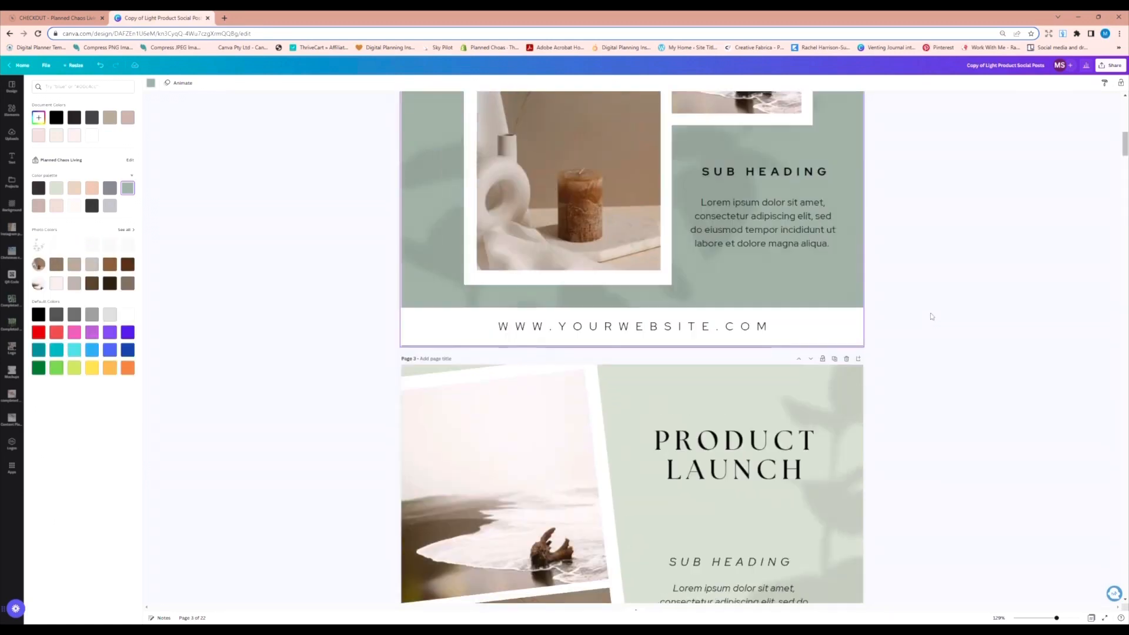
{"action": "scroll", "coordinate": [931, 315], "scroll_direction": "up", "scroll_amount": 10}
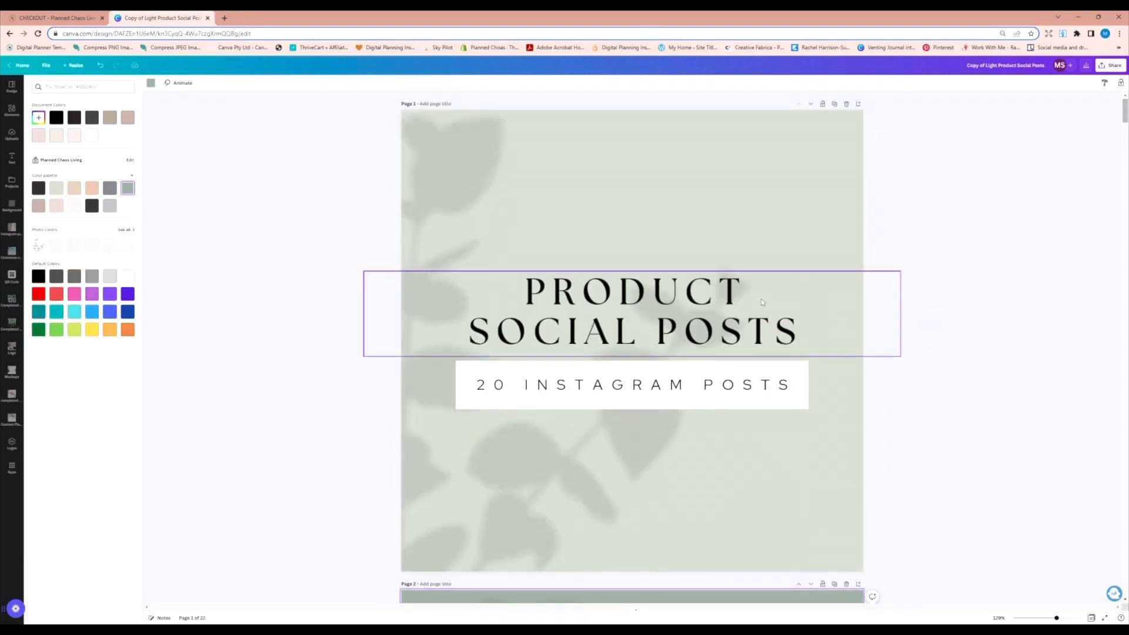
- Set the PRODUCT SOCIAL POSTS heading's font to Josefin Sans Regular and apply the font change across the whole design
{"action": "left_click", "coordinate": [712, 306]}
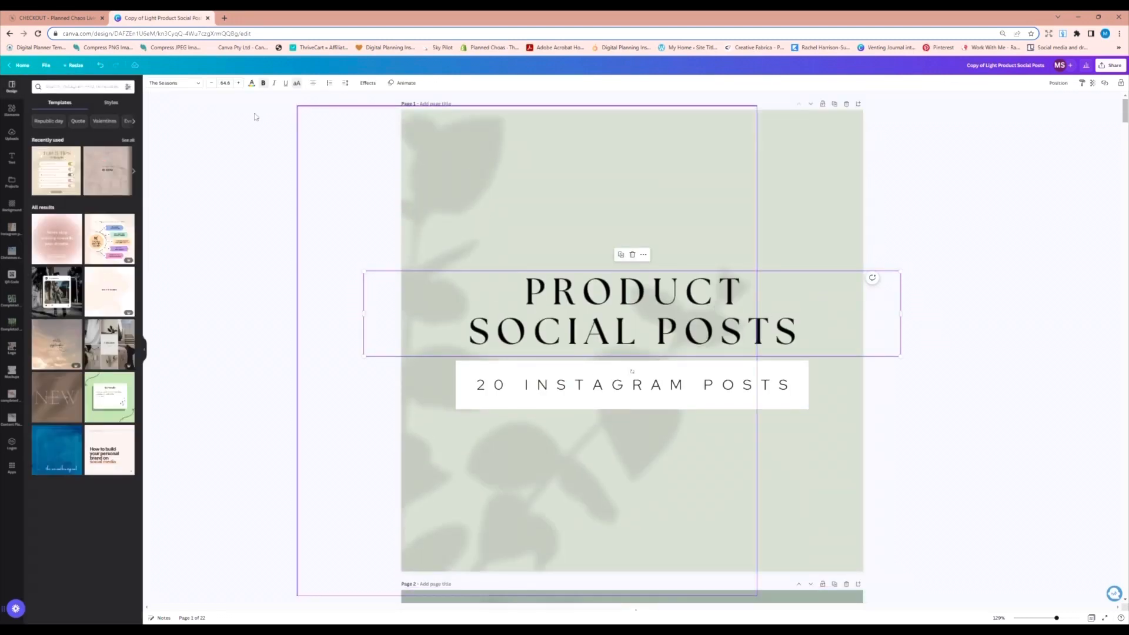
{"action": "left_click", "coordinate": [199, 86]}
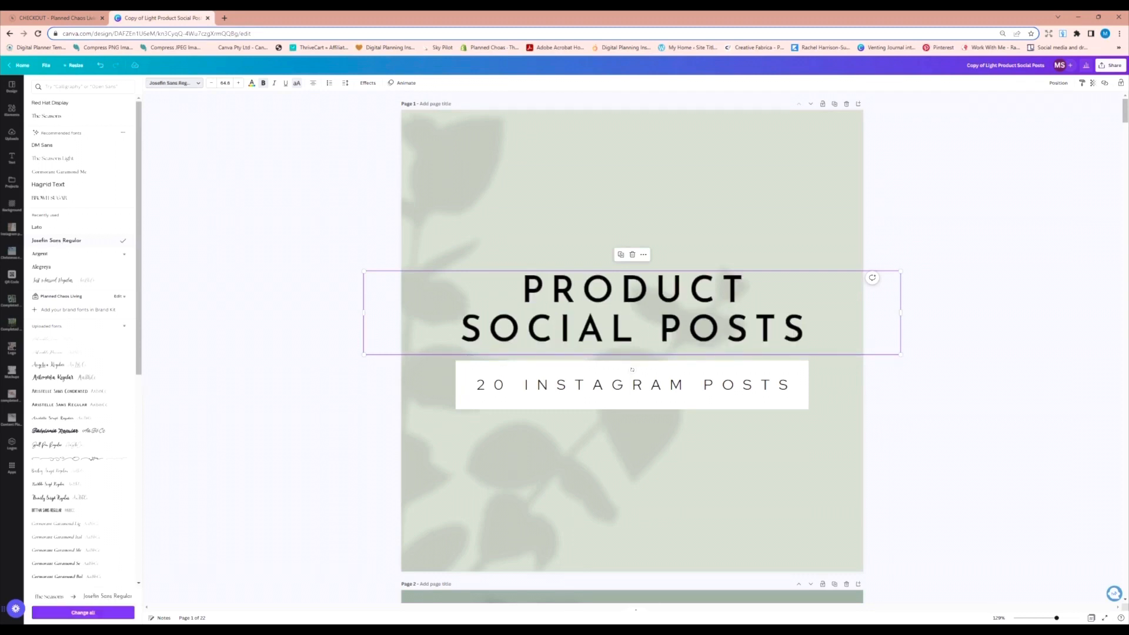
{"action": "left_click", "coordinate": [73, 613]}
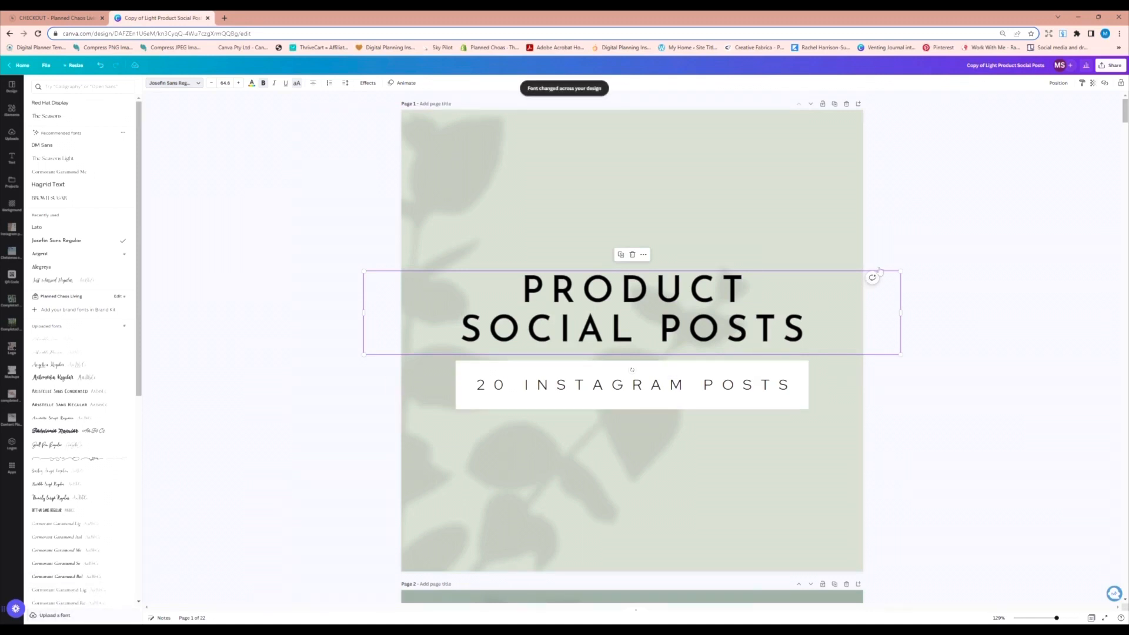
- Set the body text font on the PRODUCT LAUNCH page to Montserrat and apply the font change across the whole design
{"action": "scroll", "coordinate": [906, 246], "scroll_direction": "down", "scroll_amount": 3}
{"action": "scroll", "coordinate": [906, 245], "scroll_direction": "down", "scroll_amount": 10}
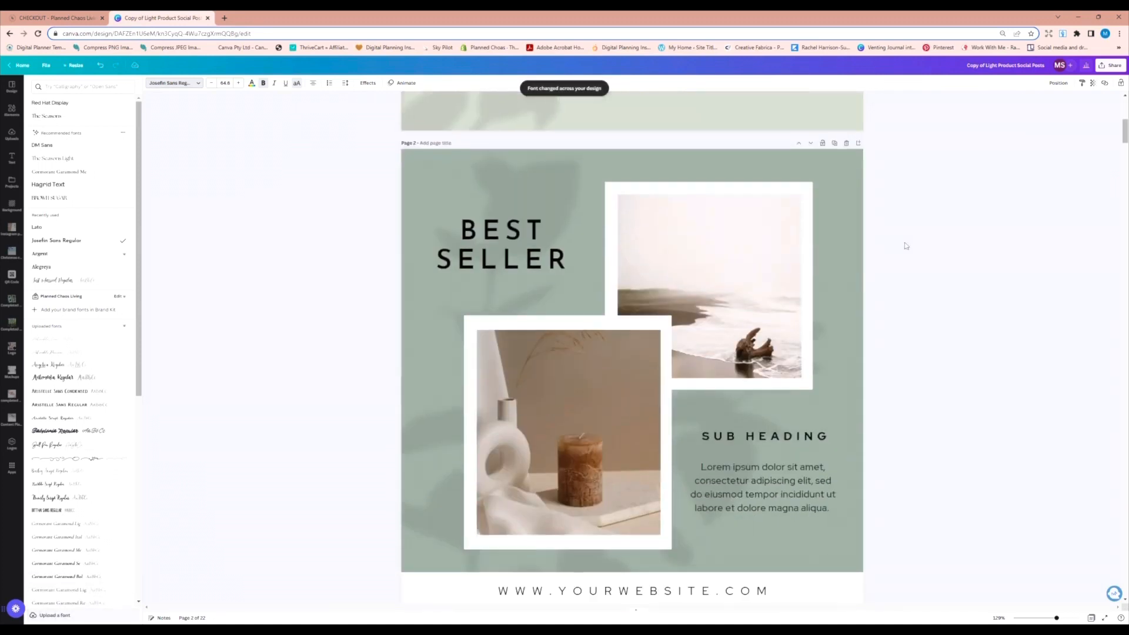
{"action": "scroll", "coordinate": [906, 246], "scroll_direction": "down", "scroll_amount": 5}
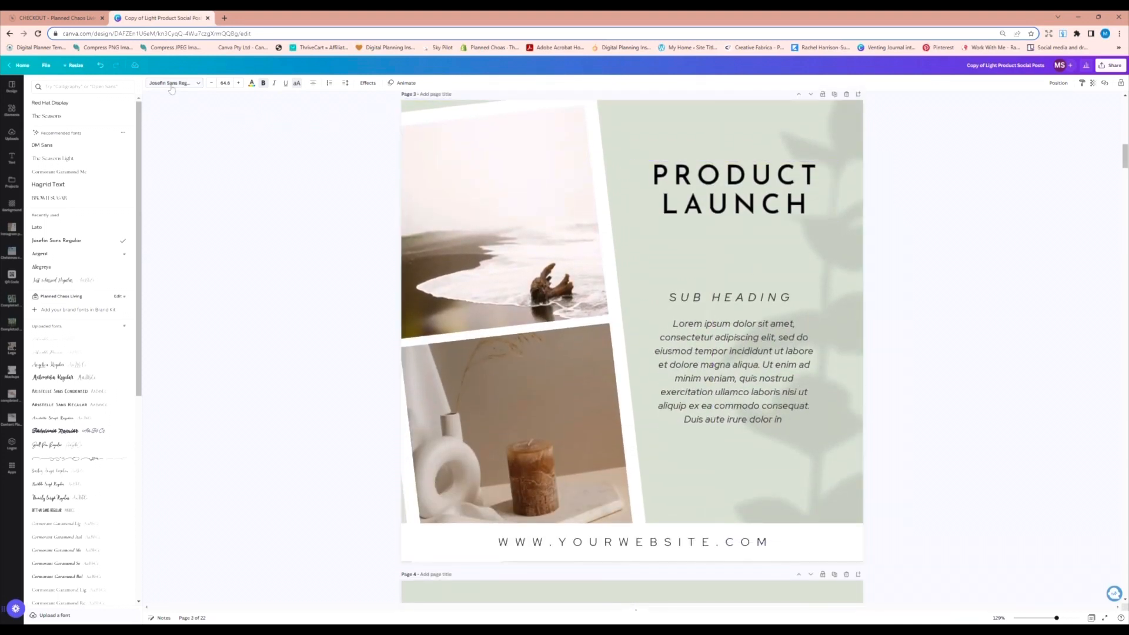
{"action": "left_click", "coordinate": [713, 343]}
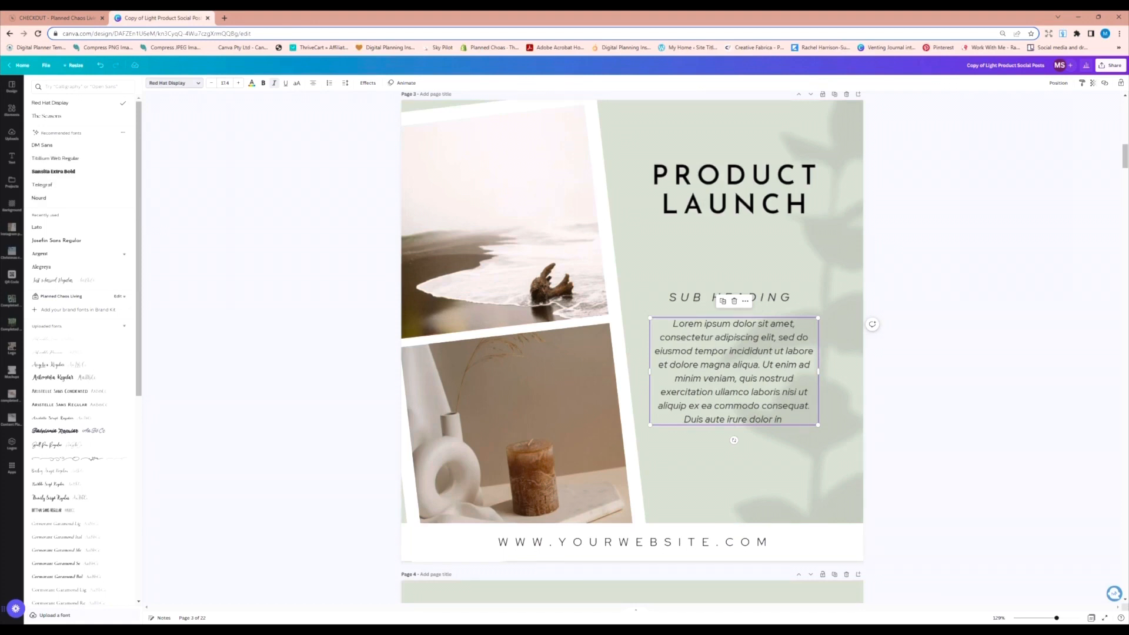
{"action": "left_click", "coordinate": [198, 84]}
{"action": "left_click", "coordinate": [194, 83]}
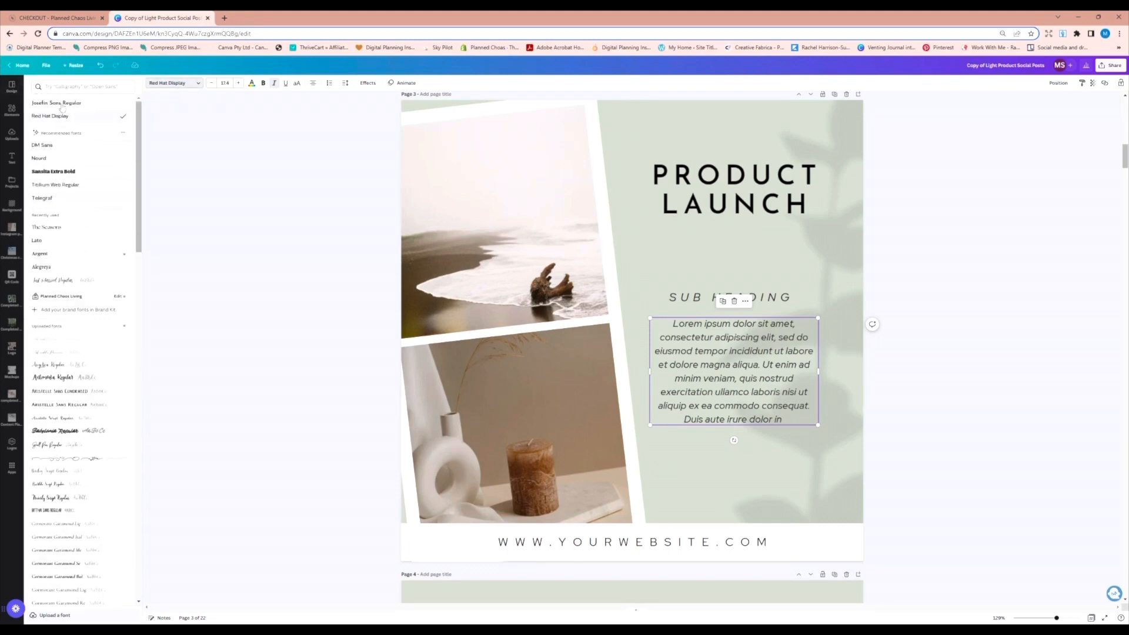
{"action": "left_click", "coordinate": [64, 87]}
{"action": "type", "text": "mon"}
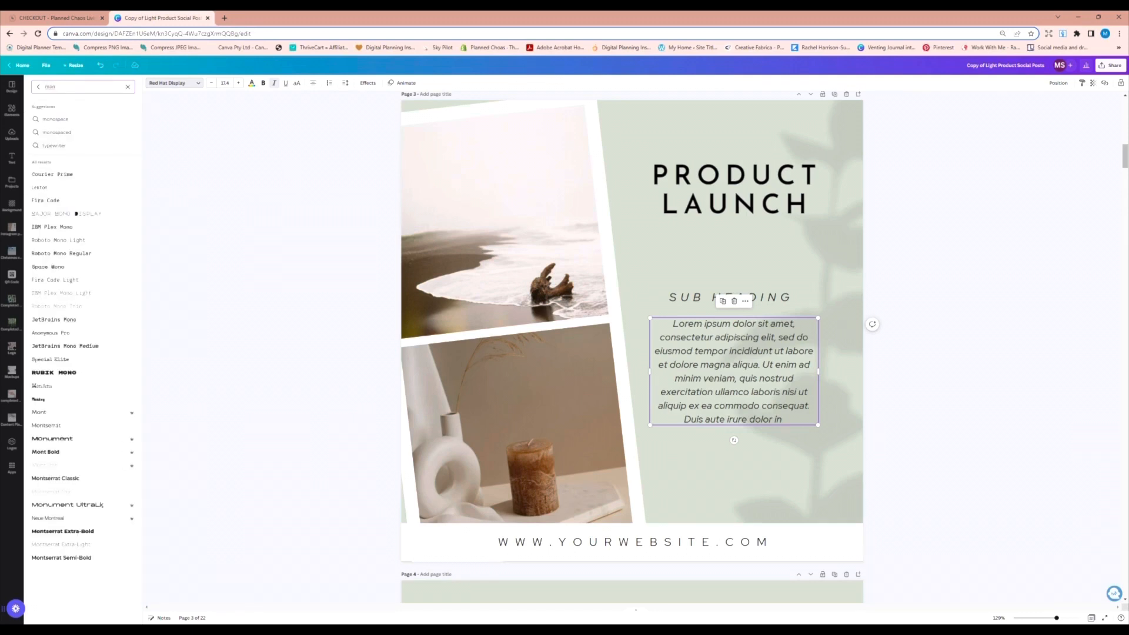
{"action": "left_click", "coordinate": [66, 428]}
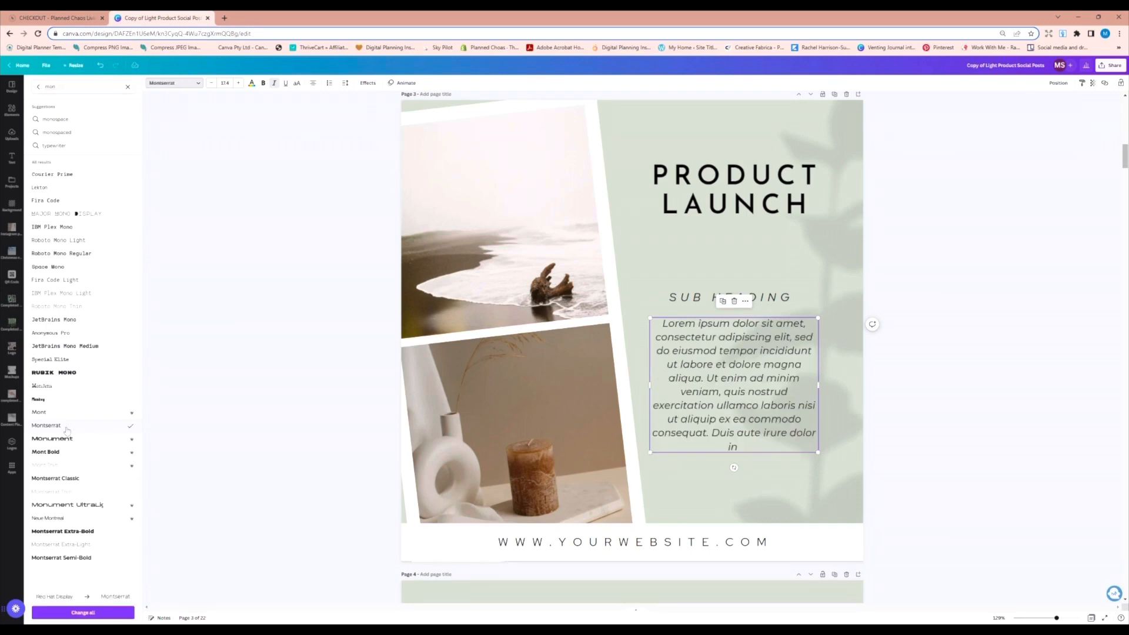
{"action": "left_click", "coordinate": [80, 615]}
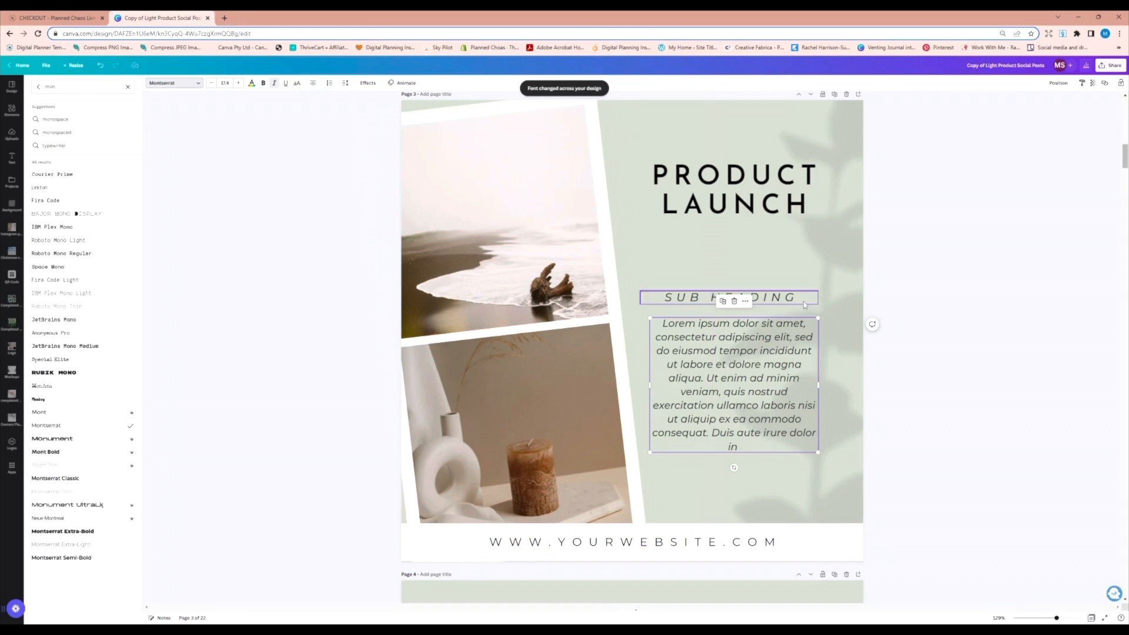
- Replace the beach photo in the upper frame of the BEST SELLER page with the uploaded sunset image of birds and trees
{"action": "scroll", "coordinate": [933, 245], "scroll_direction": "down", "scroll_amount": 5}
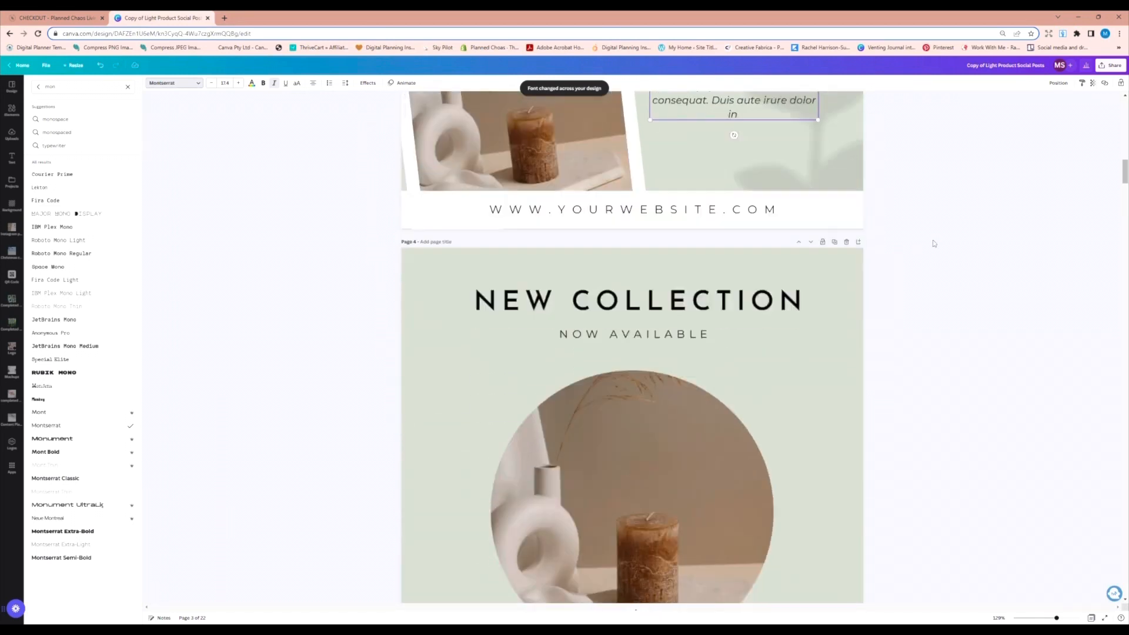
{"action": "scroll", "coordinate": [933, 244], "scroll_direction": "down", "scroll_amount": 2}
{"action": "scroll", "coordinate": [934, 243], "scroll_direction": "down", "scroll_amount": 3}
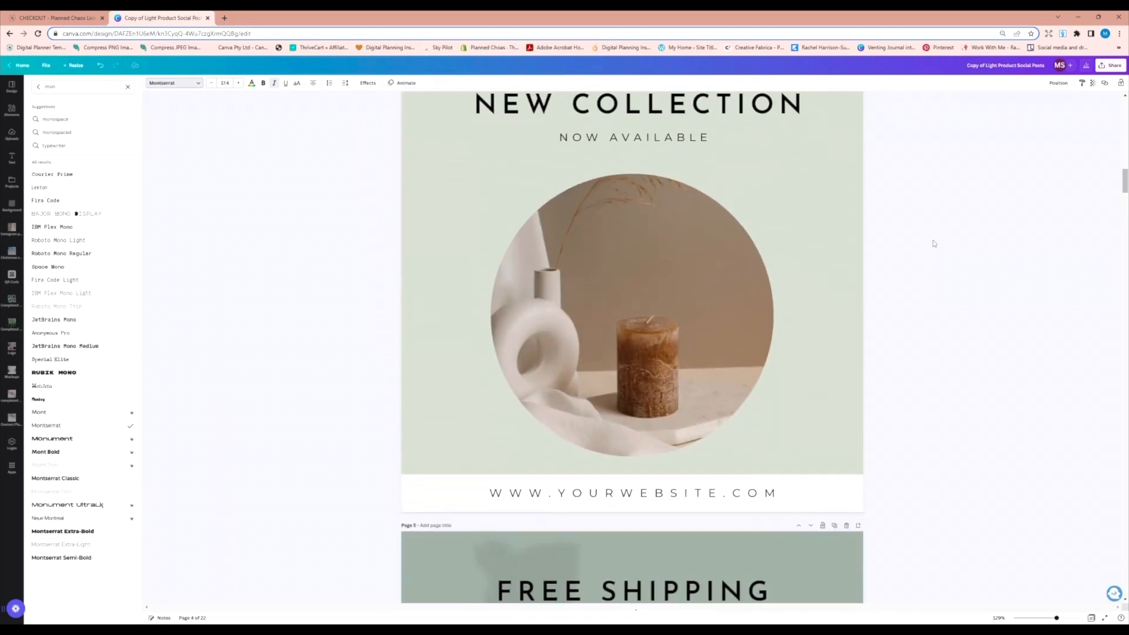
{"action": "scroll", "coordinate": [933, 241], "scroll_direction": "up", "scroll_amount": 5}
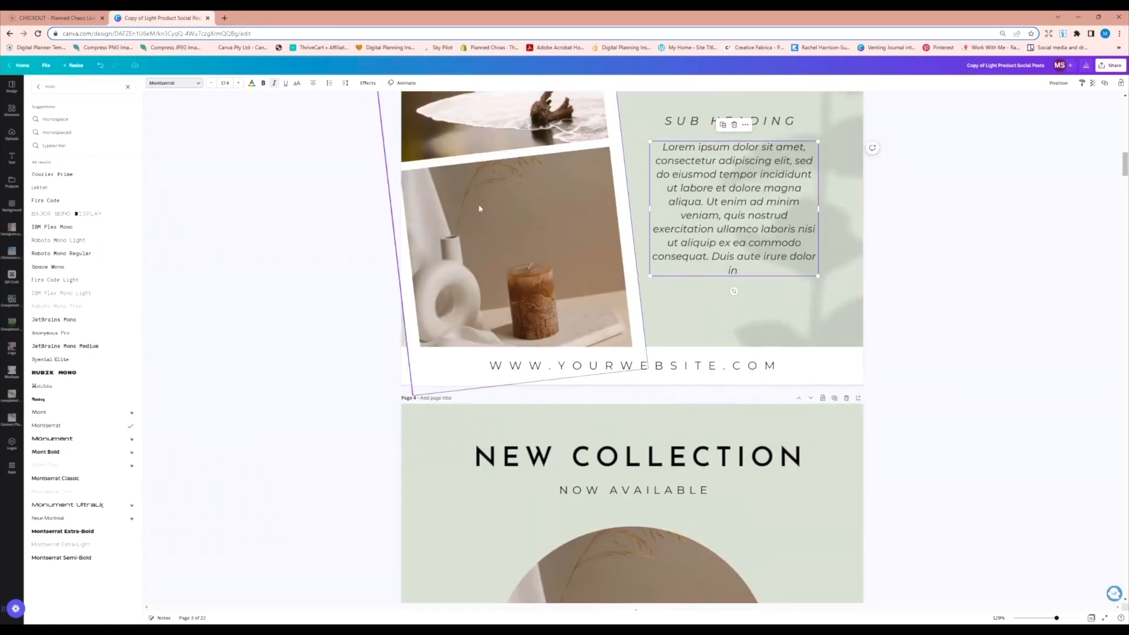
{"action": "scroll", "coordinate": [483, 216], "scroll_direction": "up", "scroll_amount": 5}
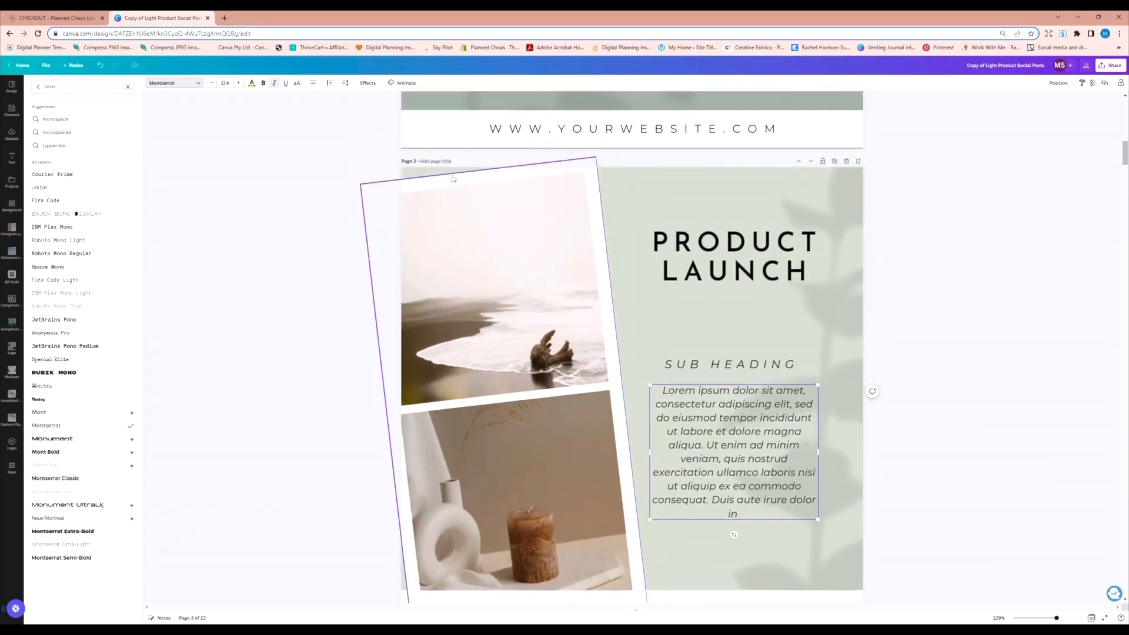
{"action": "left_click", "coordinate": [9, 137]}
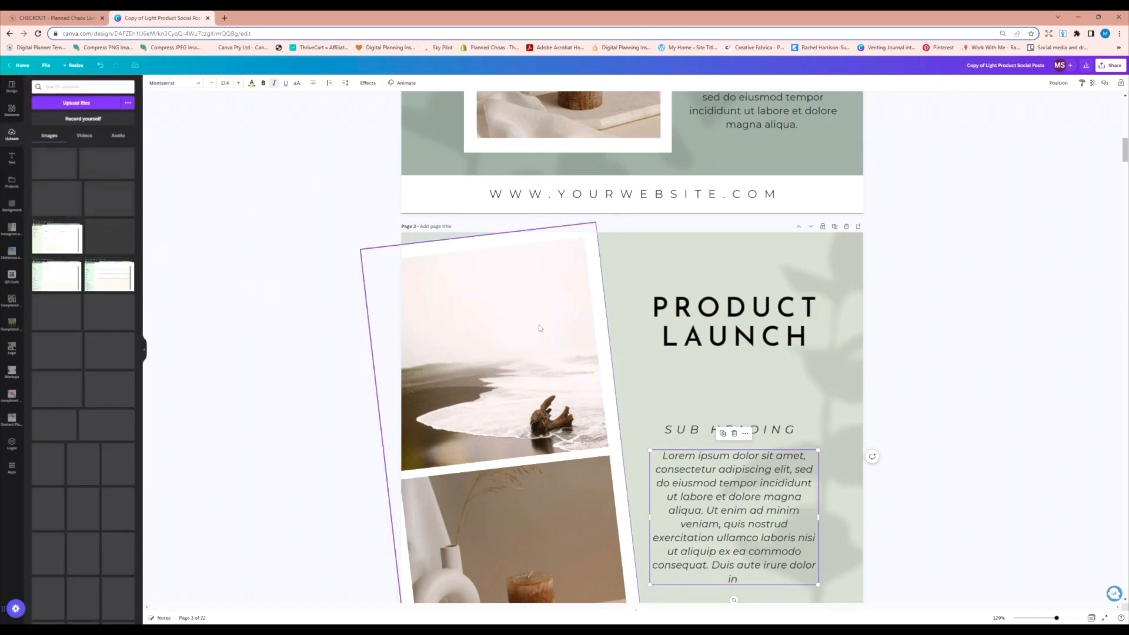
{"action": "scroll", "coordinate": [785, 283], "scroll_direction": "up", "scroll_amount": 4}
{"action": "scroll", "coordinate": [785, 282], "scroll_direction": "up", "scroll_amount": 8}
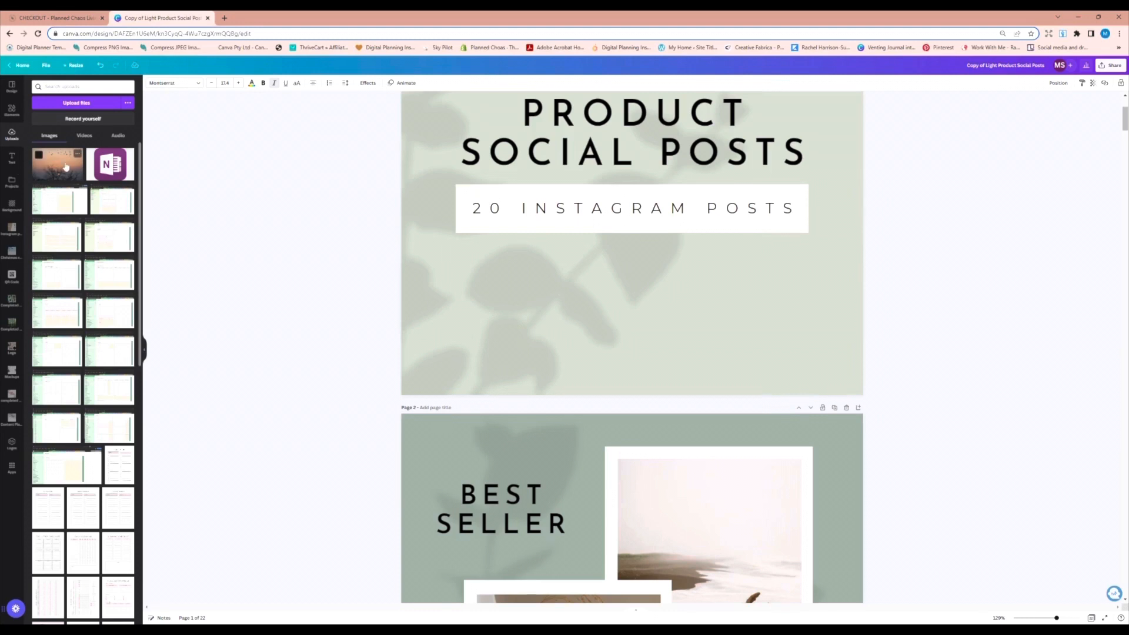
{"action": "scroll", "coordinate": [644, 239], "scroll_direction": "down", "scroll_amount": 3}
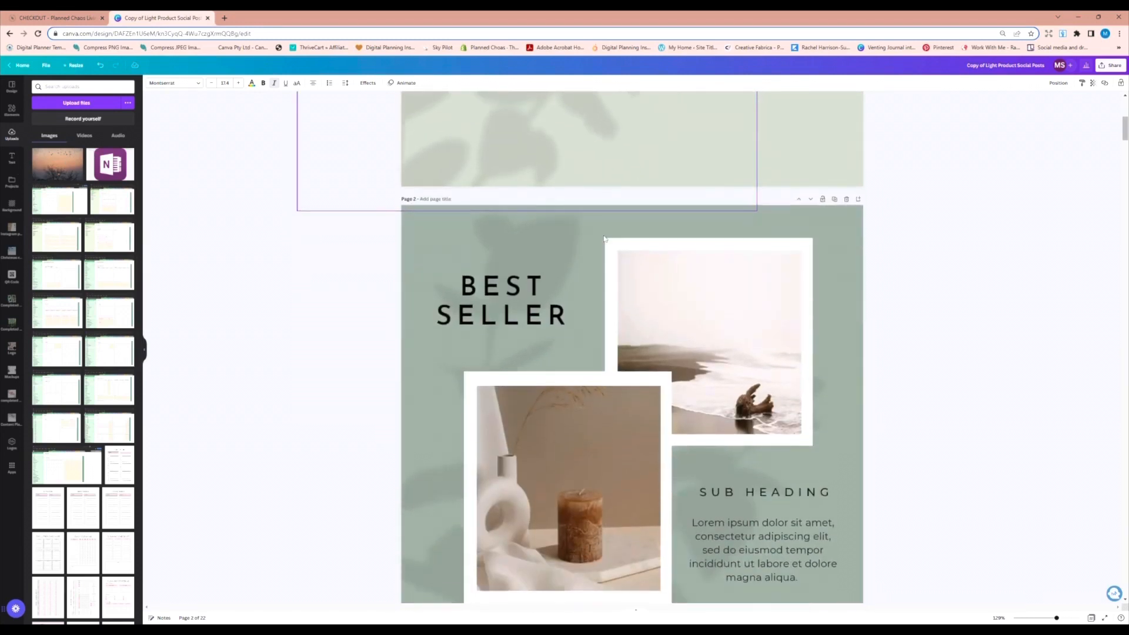
{"action": "left_click", "coordinate": [60, 170]}
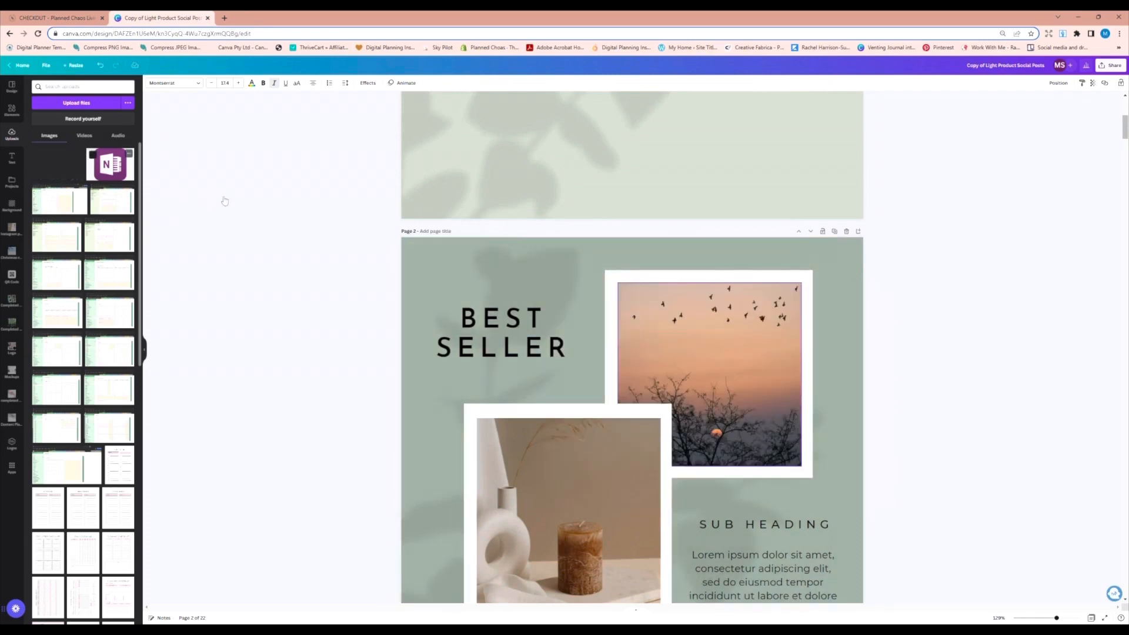
{"action": "left_click_drag", "start_coordinate": [225, 201], "coordinate": [684, 334]}
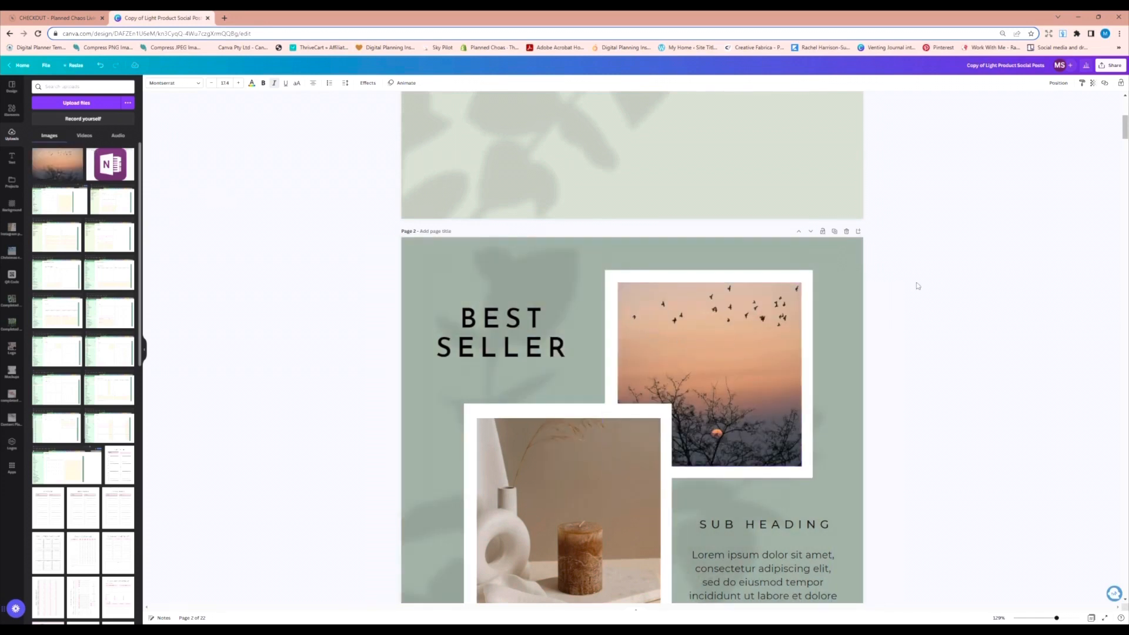
- Search the stock photos for "flat lay" and browse the matching images
{"action": "scroll", "coordinate": [913, 279], "scroll_direction": "down", "scroll_amount": 3}
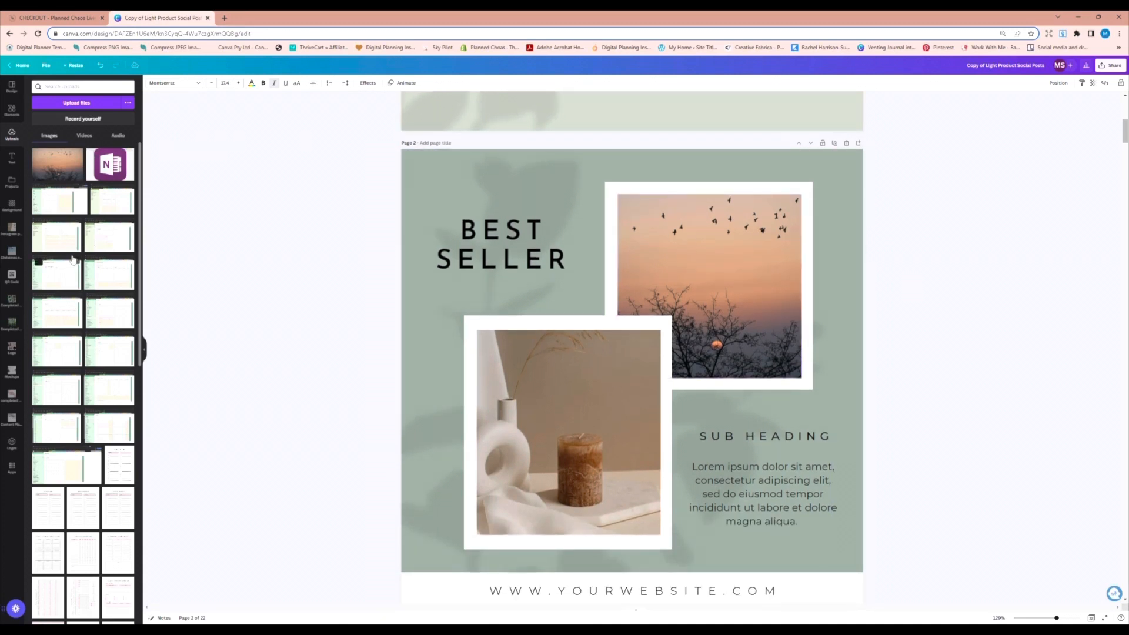
{"action": "left_click", "coordinate": [12, 111]}
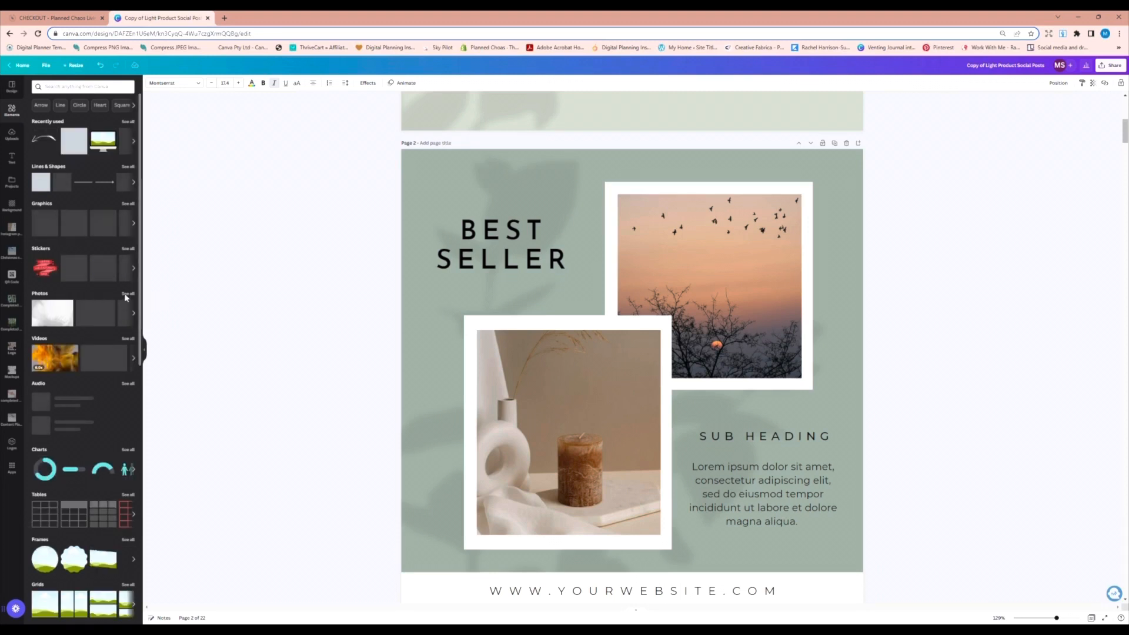
{"action": "left_click", "coordinate": [107, 312]}
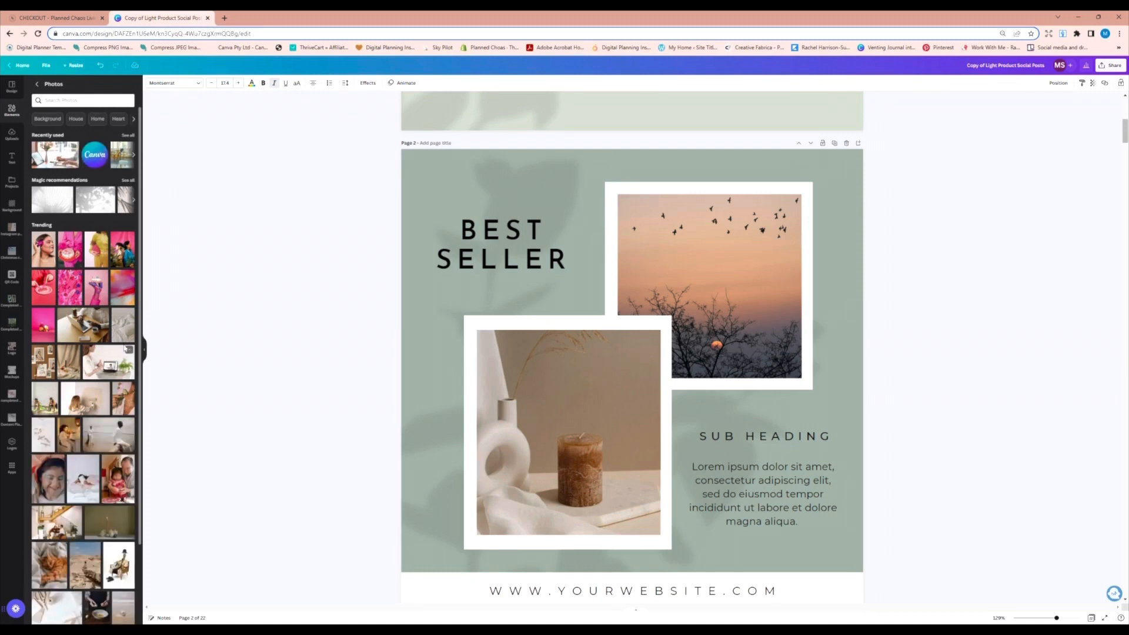
{"action": "scroll", "coordinate": [82, 353], "scroll_direction": "down", "scroll_amount": 5}
{"action": "scroll", "coordinate": [81, 353], "scroll_direction": "up", "scroll_amount": 5}
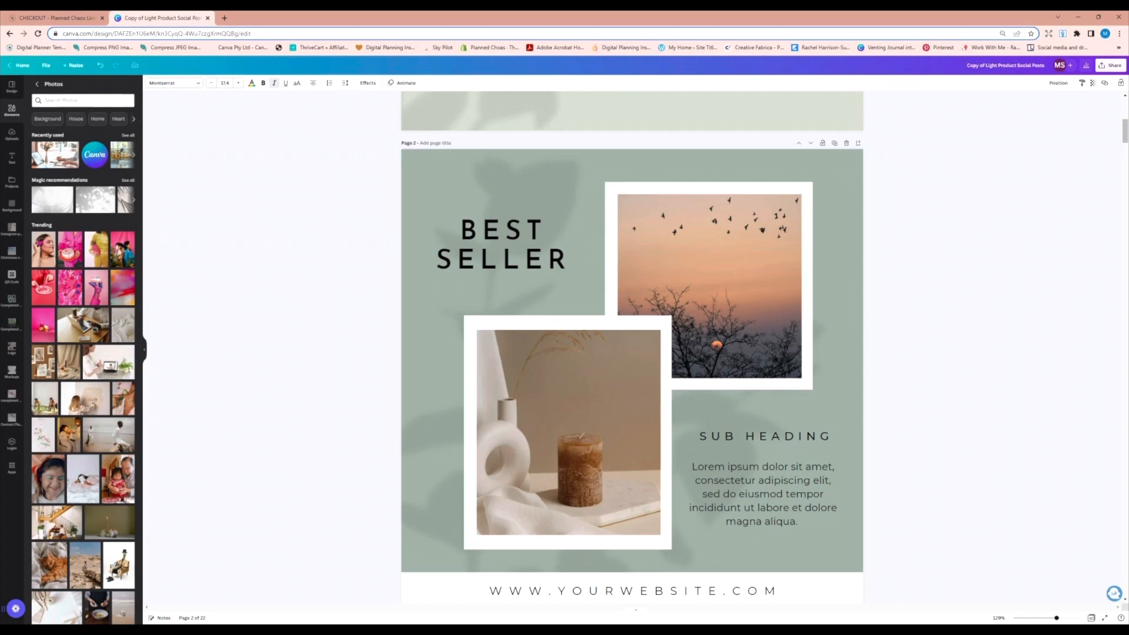
{"action": "left_click", "coordinate": [70, 100]}
{"action": "type", "text": "flat lay"}
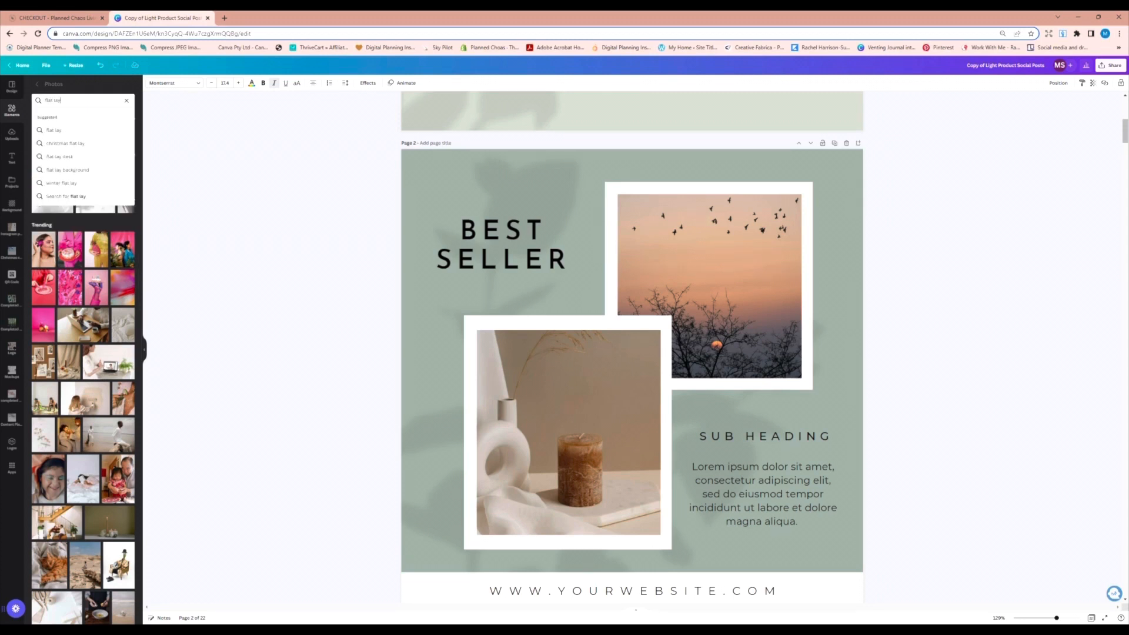
{"action": "key", "text": "Return"}
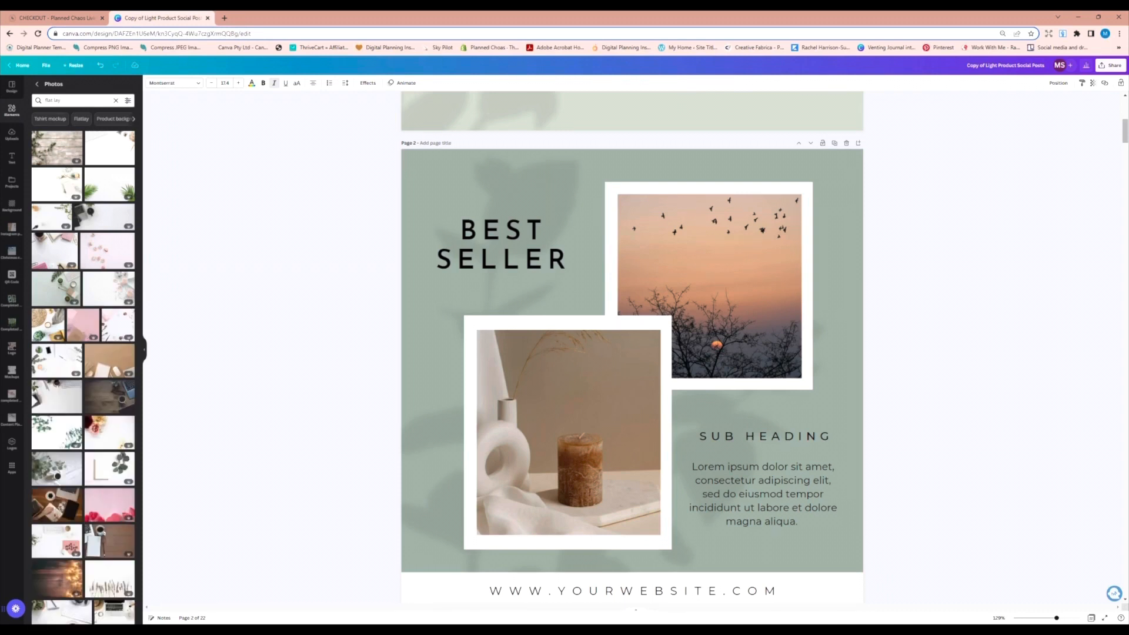
{"action": "scroll", "coordinate": [91, 335], "scroll_direction": "down", "scroll_amount": 3}
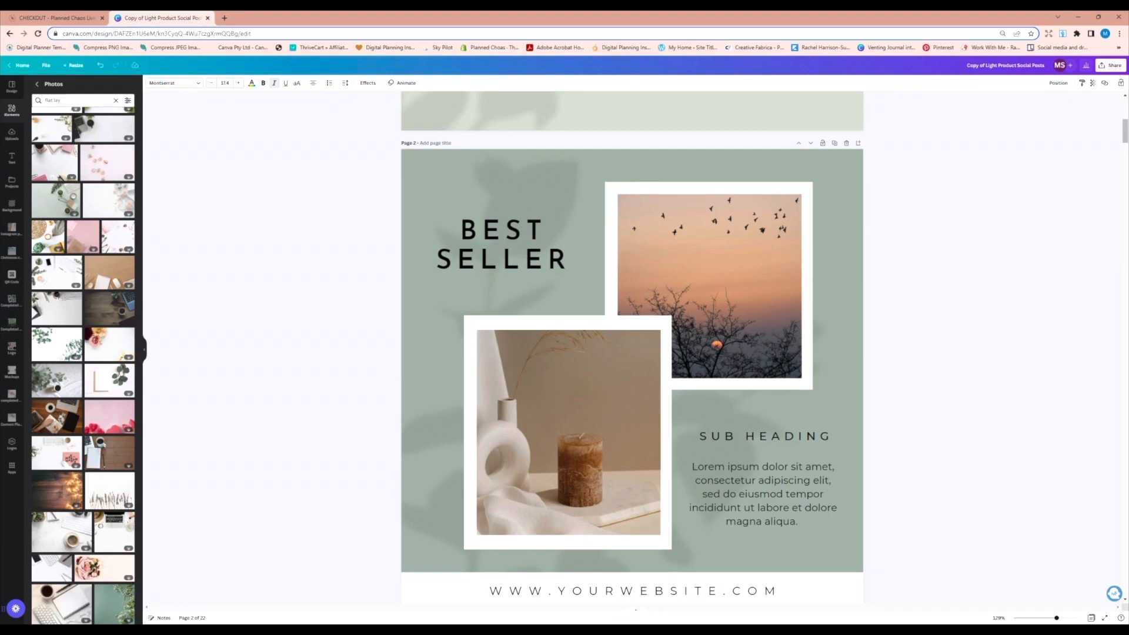
- Filter the flat lay photos to free ones and place the wooden desk photo with coffee and notebook in the BEST SELLER page's lower frame
{"action": "left_click", "coordinate": [127, 101]}
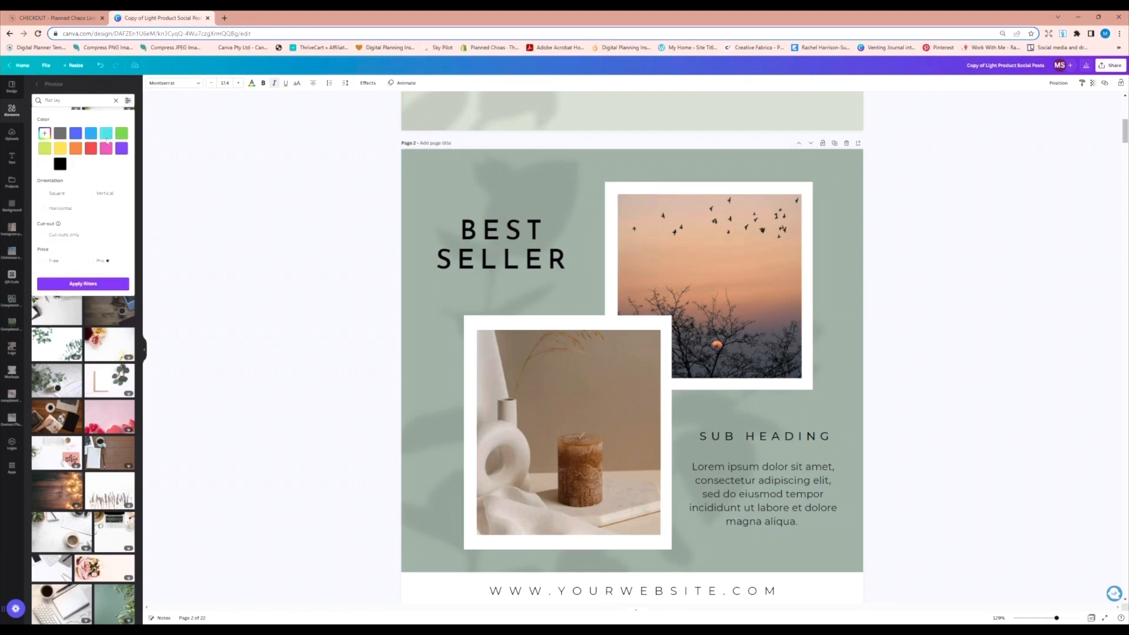
{"action": "left_click", "coordinate": [44, 261]}
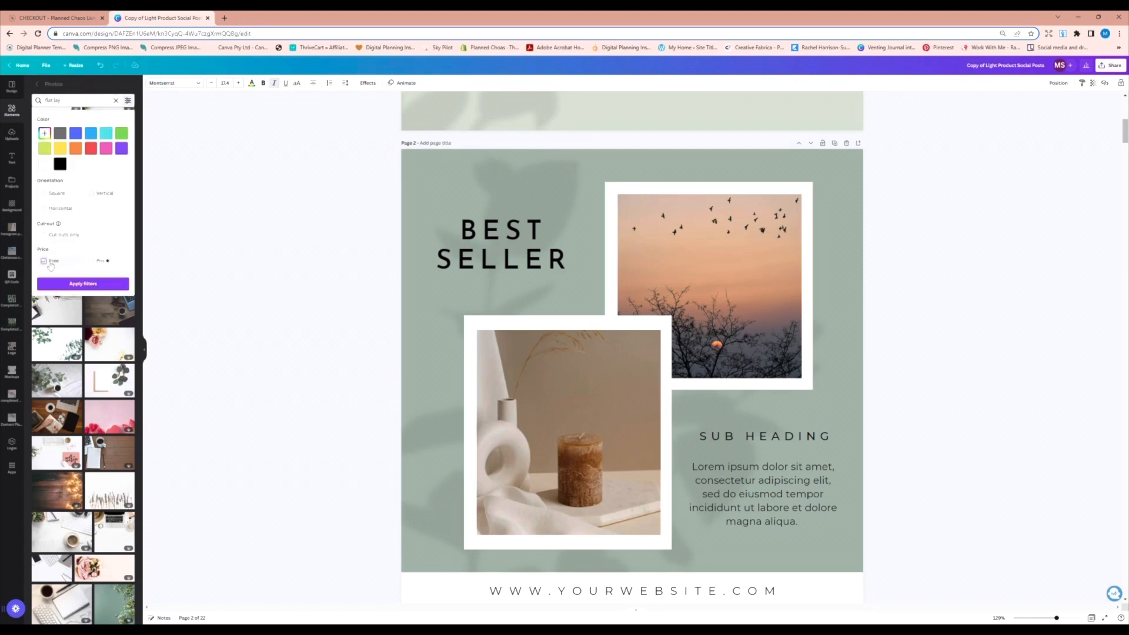
{"action": "left_click", "coordinate": [80, 284]}
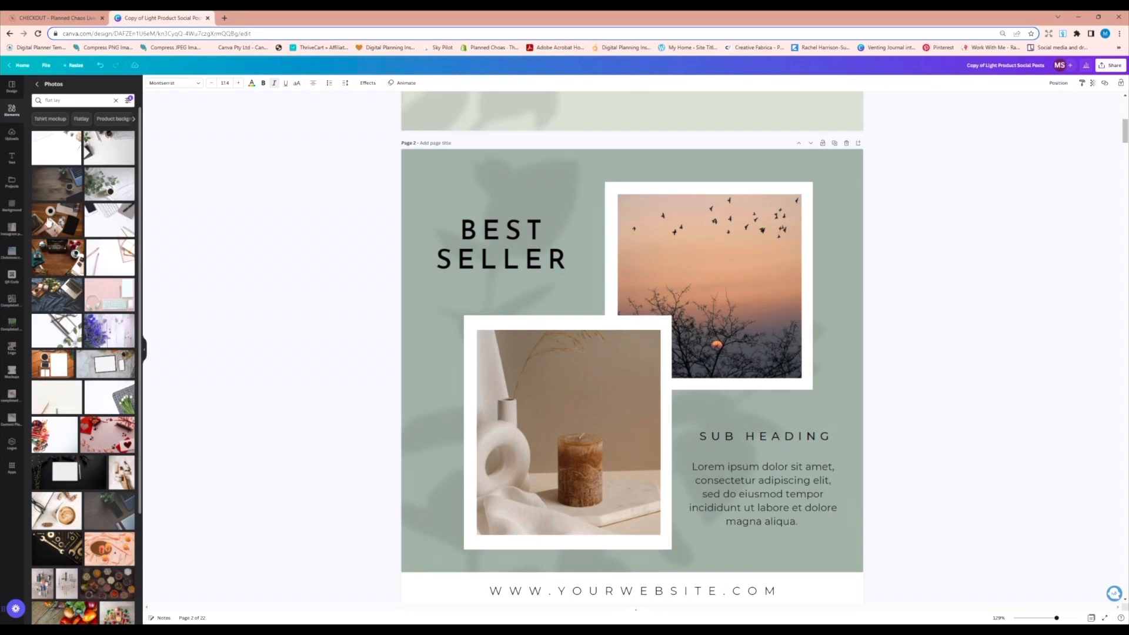
{"action": "left_click_drag", "start_coordinate": [49, 221], "coordinate": [590, 420]}
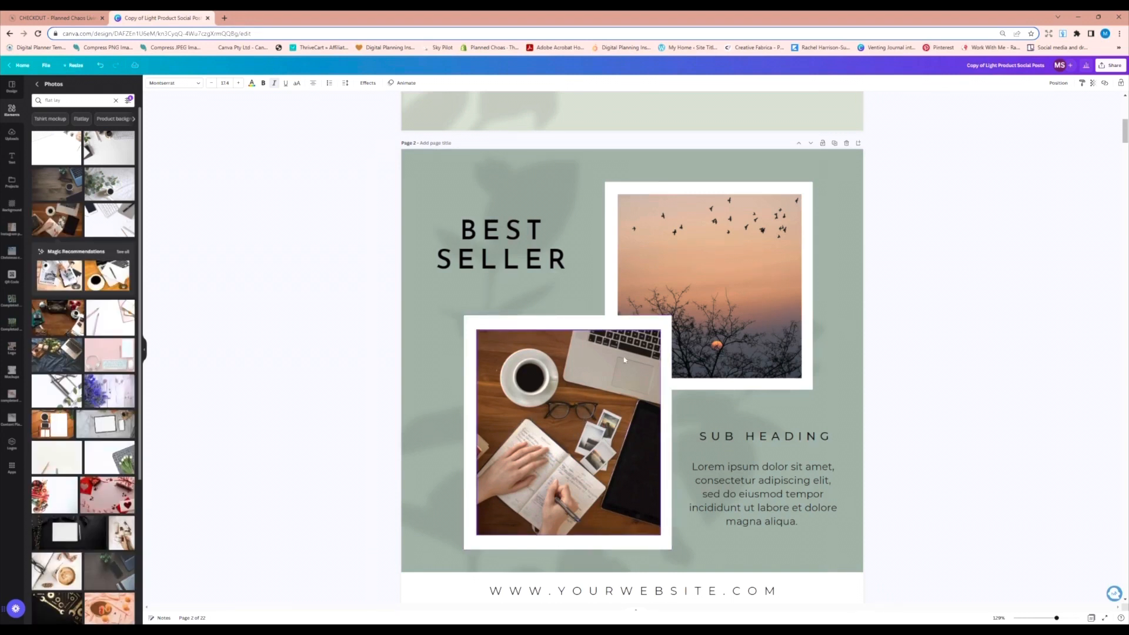
- Delete the desk photo from the lower frame and fill the frame with the recommended photo of business papers and glasses
{"action": "left_click", "coordinate": [557, 432]}
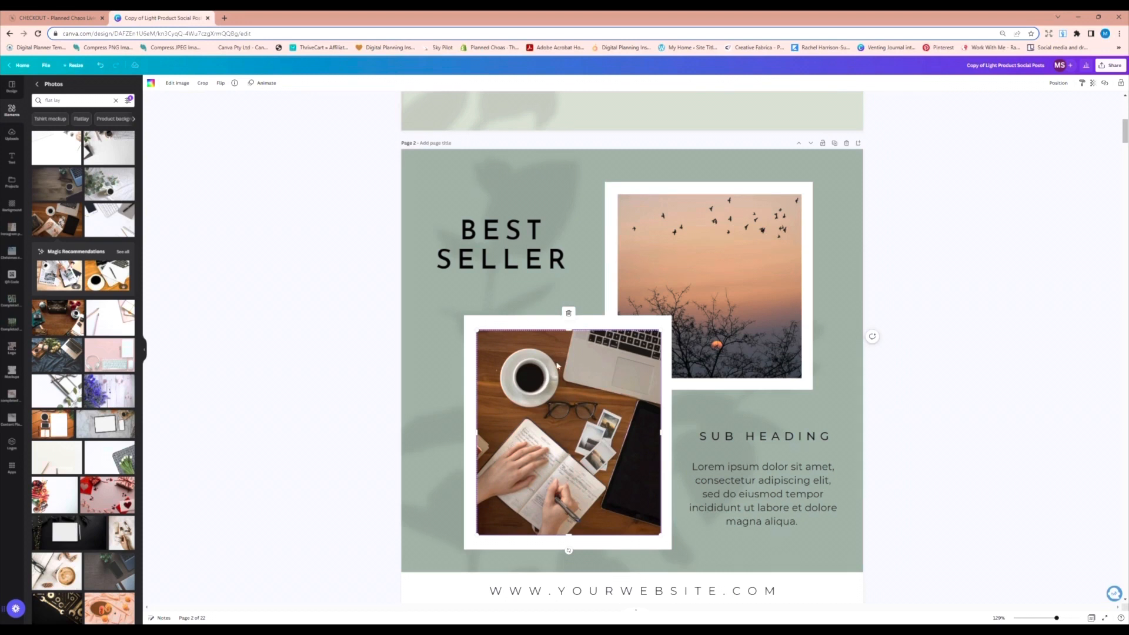
{"action": "left_click", "coordinate": [568, 314]}
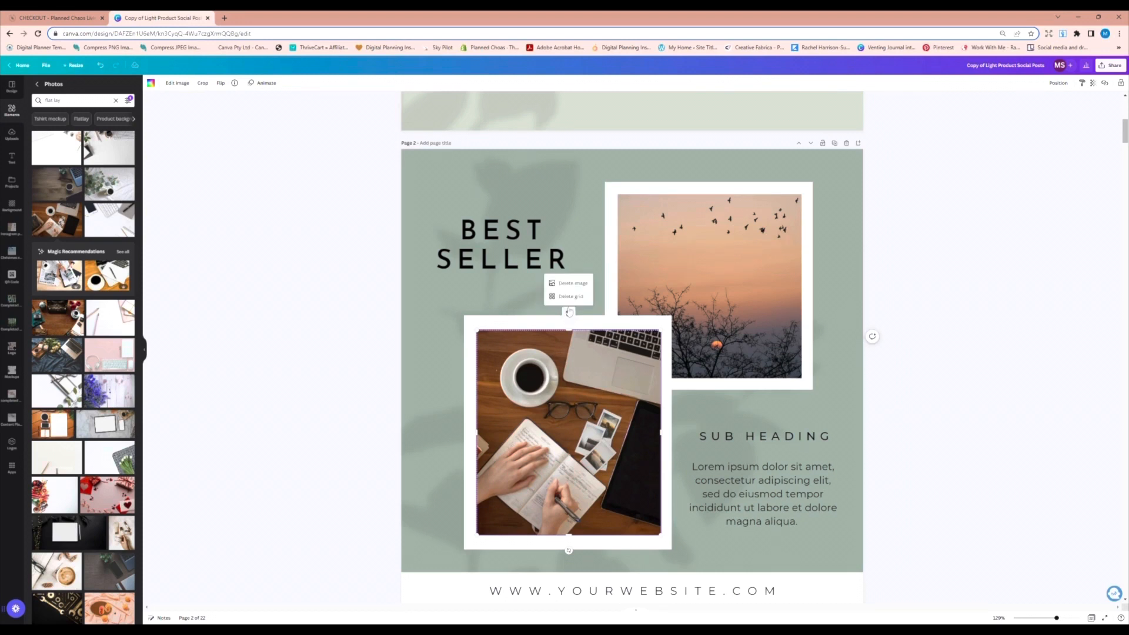
{"action": "left_click", "coordinate": [572, 283]}
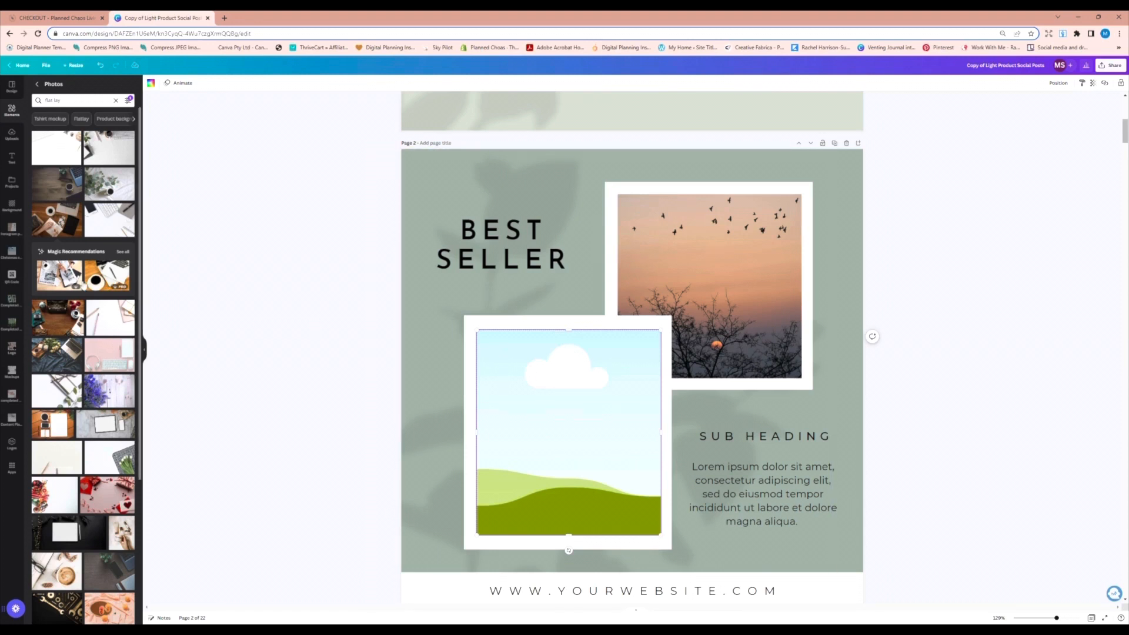
{"action": "left_click_drag", "start_coordinate": [80, 281], "coordinate": [567, 432]}
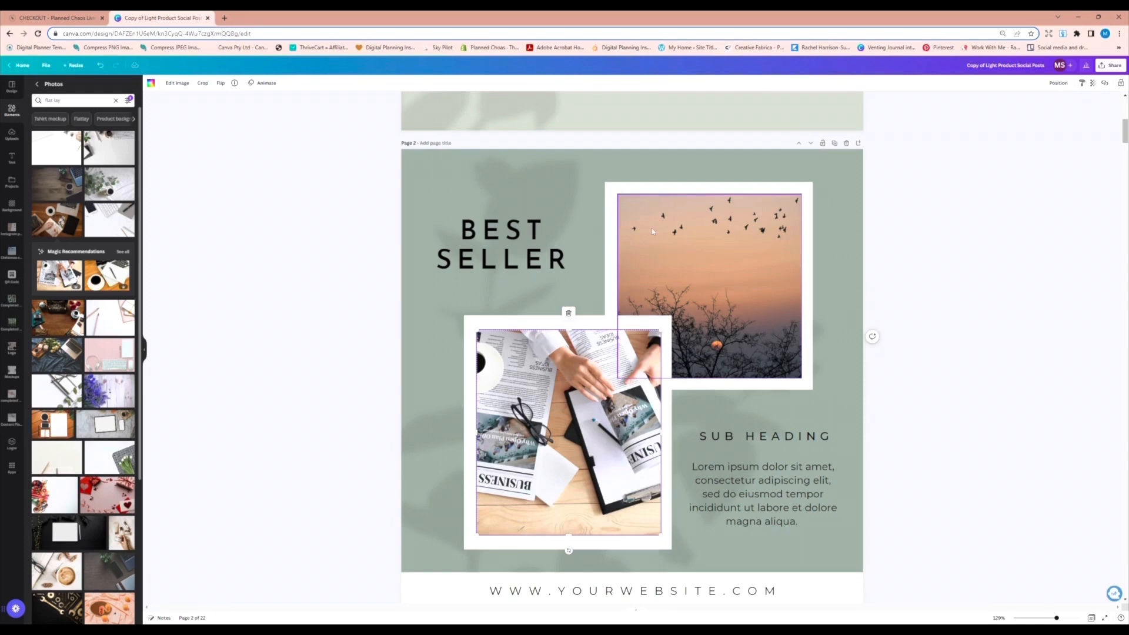
{"action": "scroll", "coordinate": [112, 333], "scroll_direction": "down", "scroll_amount": 2}
{"action": "scroll", "coordinate": [112, 332], "scroll_direction": "up", "scroll_amount": 2}
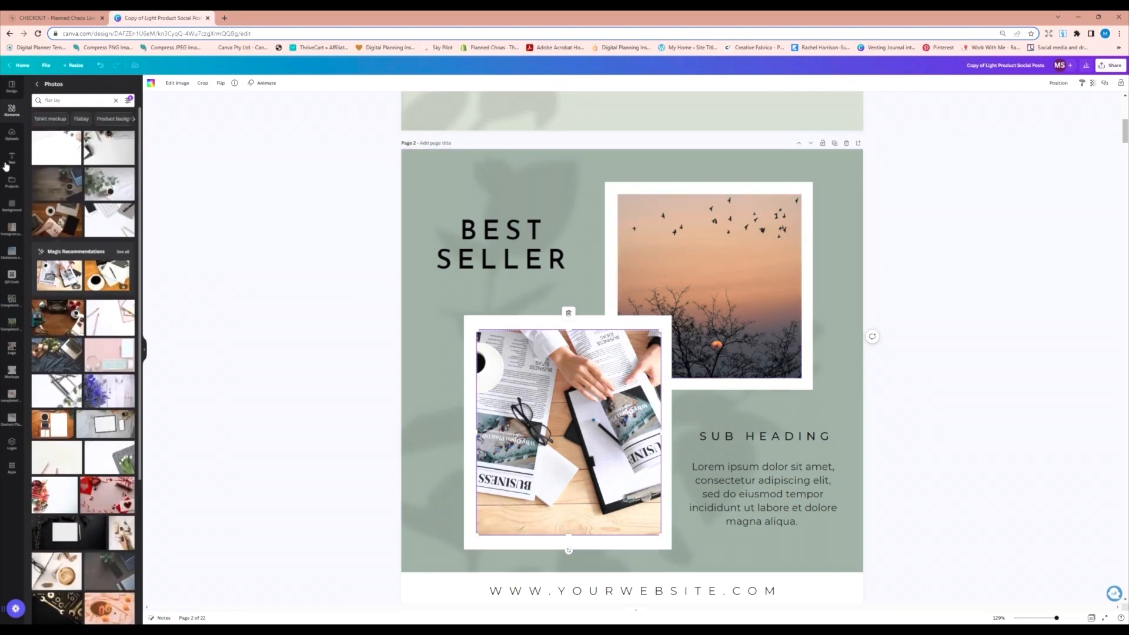
- Fill the BEST SELLER page's upper frame with the uploaded marble planner tablet mockup and the lower frame with the multicoloured planner mockup
{"action": "left_click", "coordinate": [12, 134]}
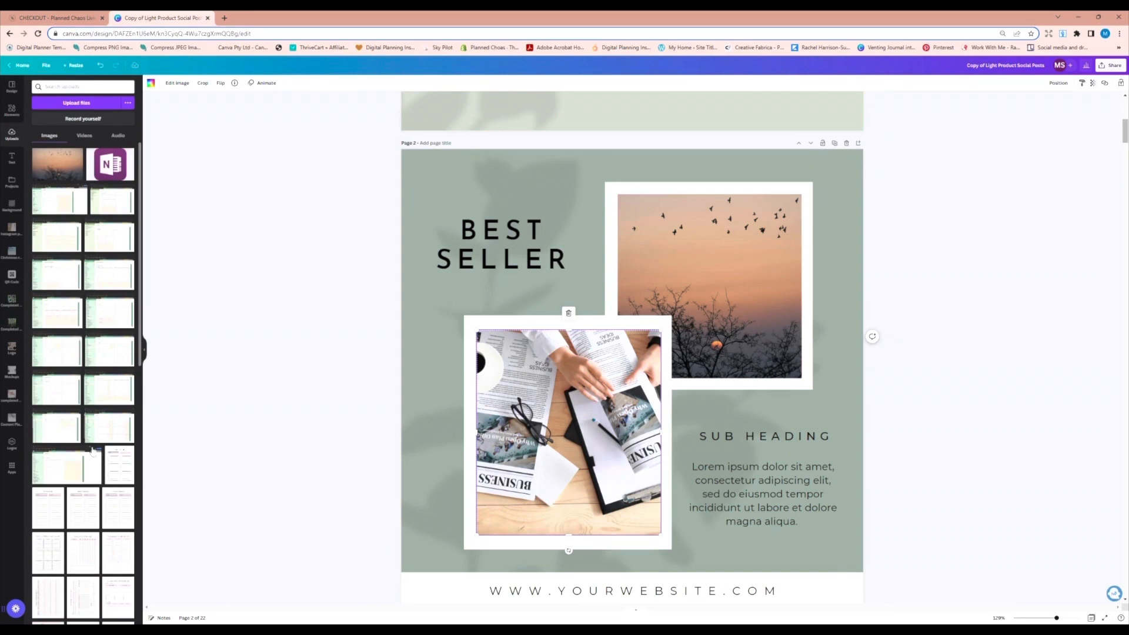
{"action": "scroll", "coordinate": [92, 450], "scroll_direction": "down", "scroll_amount": 10}
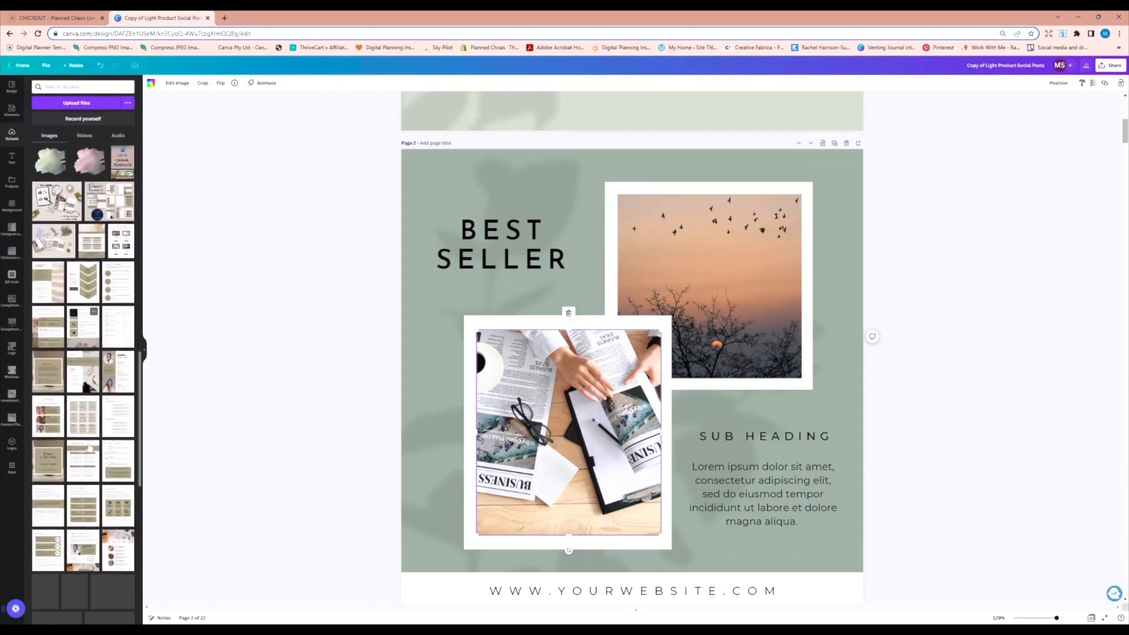
{"action": "scroll", "coordinate": [89, 448], "scroll_direction": "down", "scroll_amount": 10}
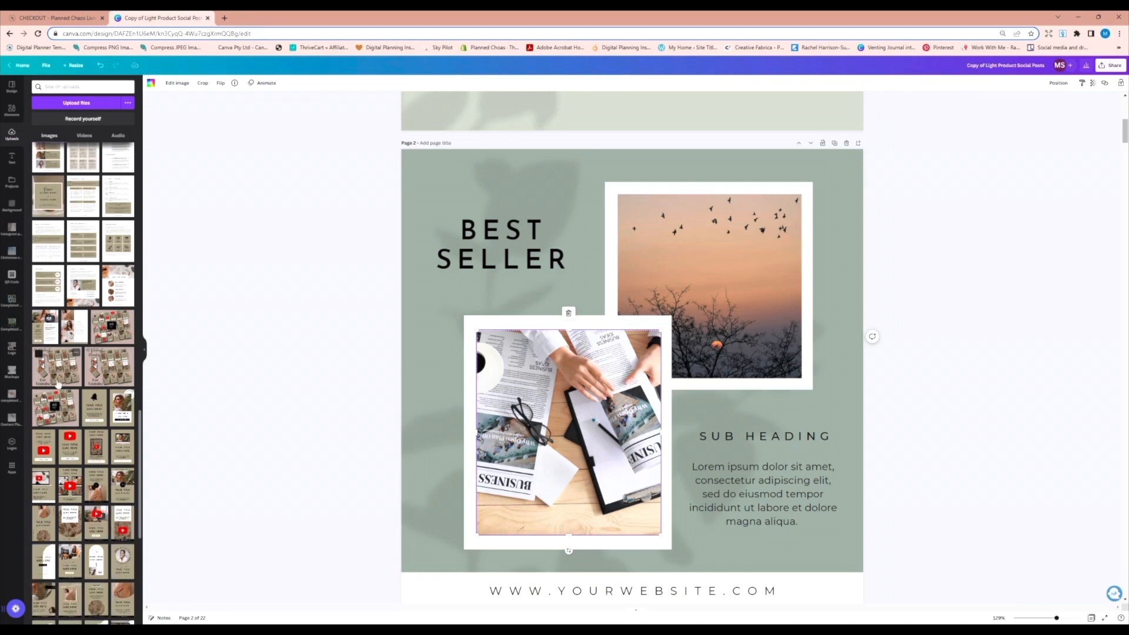
{"action": "scroll", "coordinate": [58, 383], "scroll_direction": "down", "scroll_amount": 3}
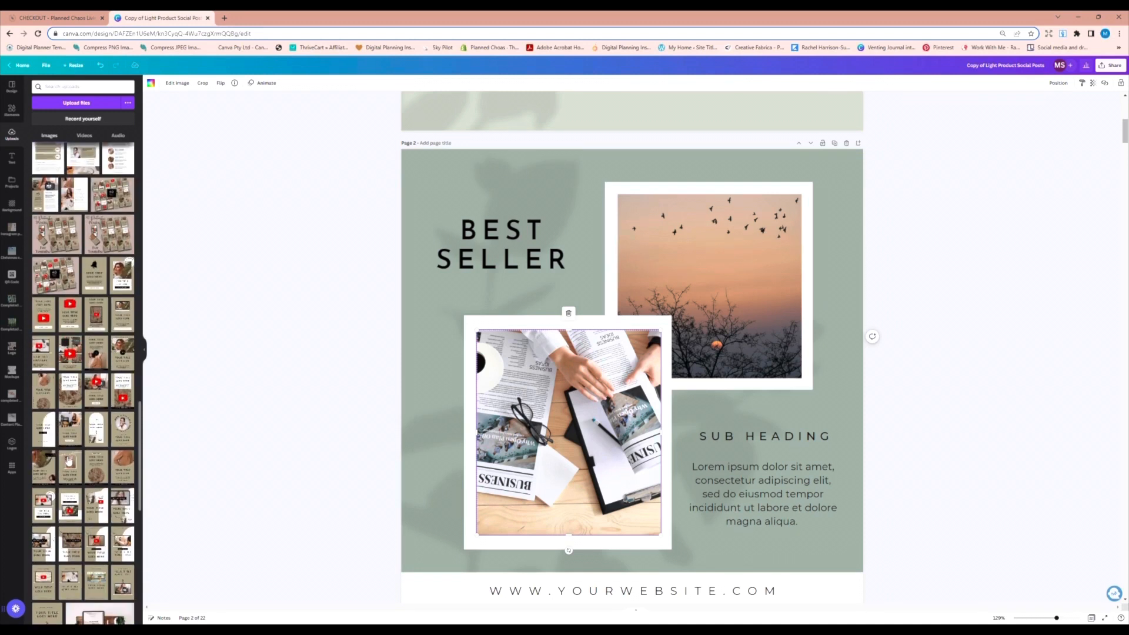
{"action": "scroll", "coordinate": [69, 460], "scroll_direction": "up", "scroll_amount": 1}
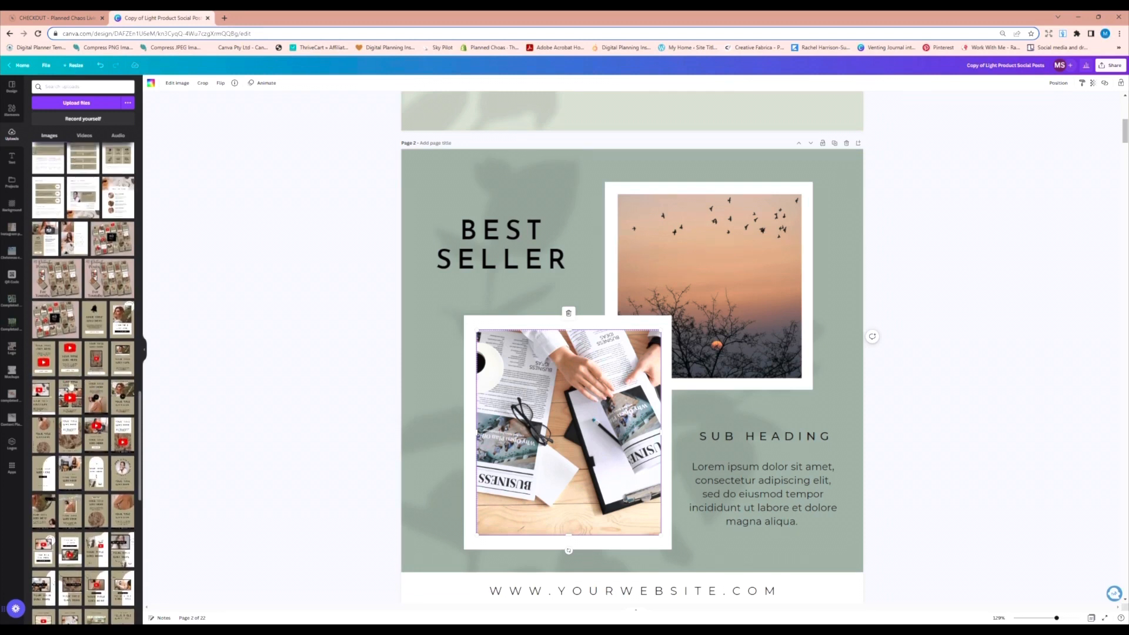
{"action": "scroll", "coordinate": [94, 462], "scroll_direction": "down", "scroll_amount": 2}
{"action": "scroll", "coordinate": [93, 447], "scroll_direction": "down", "scroll_amount": 5}
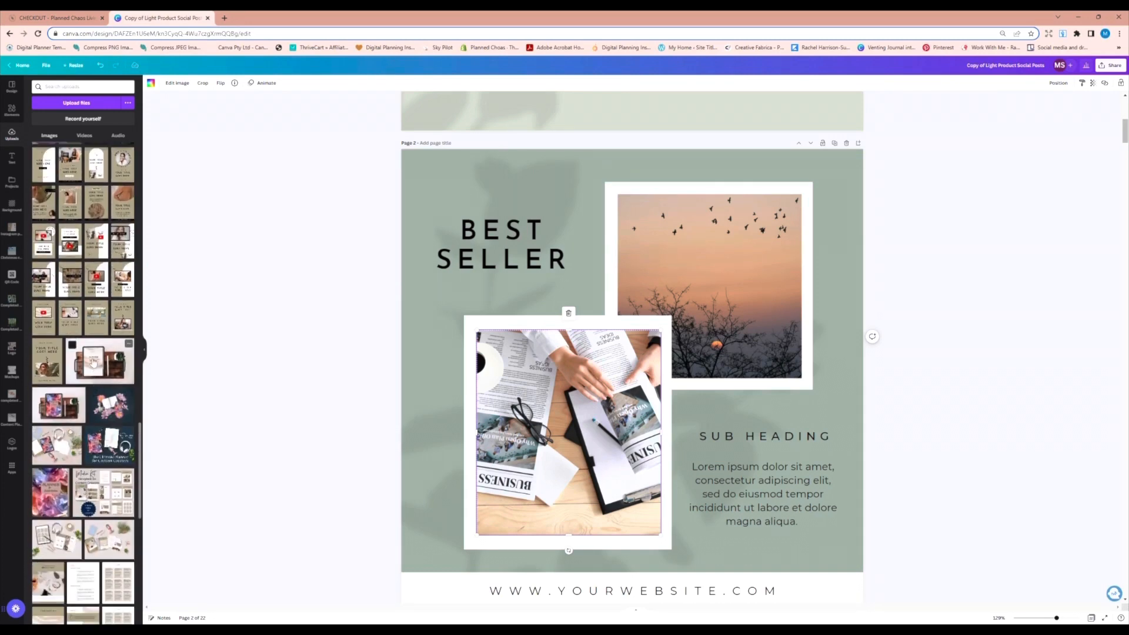
{"action": "left_click_drag", "start_coordinate": [92, 363], "coordinate": [670, 291]}
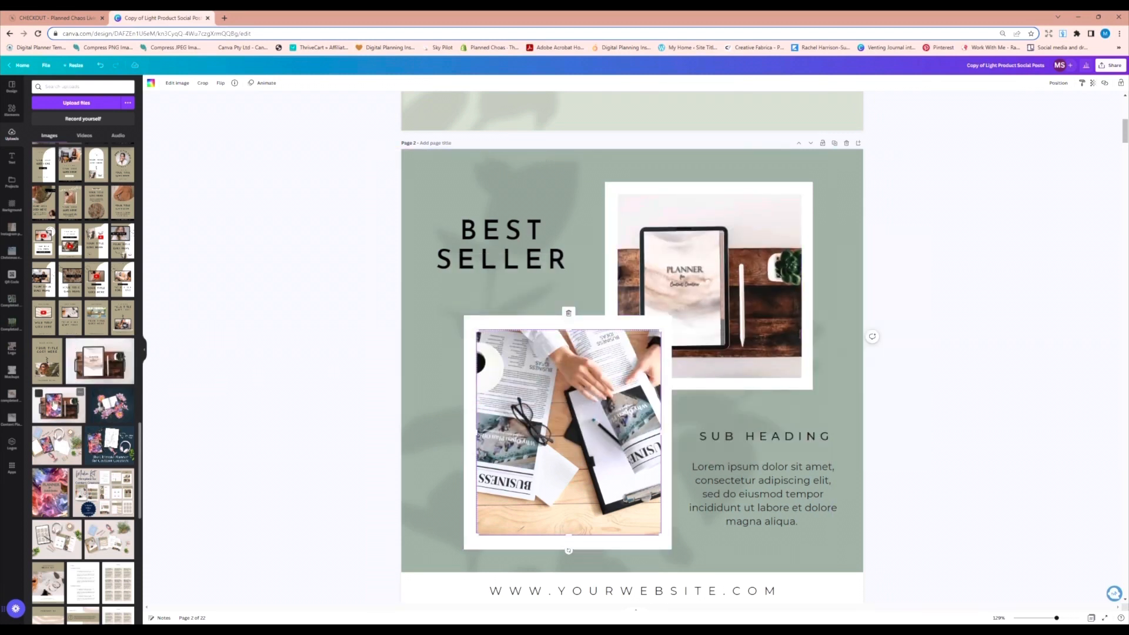
{"action": "left_click_drag", "start_coordinate": [64, 406], "coordinate": [577, 412]}
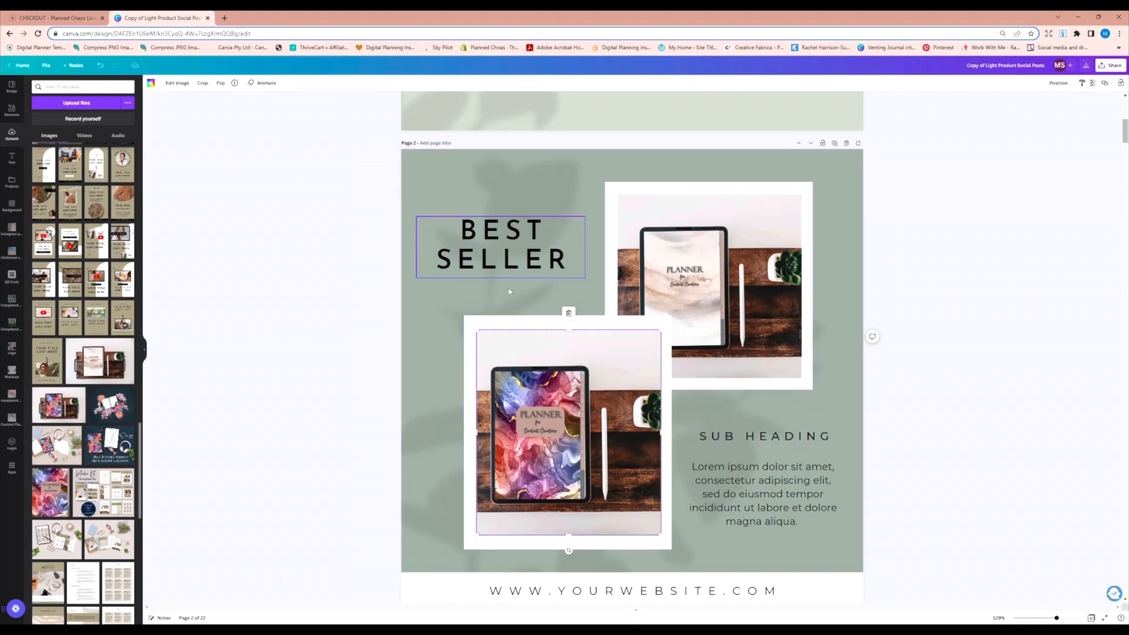
- Replace the SUB HEADING text on the BEST SELLER page with "Digital Planner"
{"action": "double_click", "coordinate": [750, 444]}
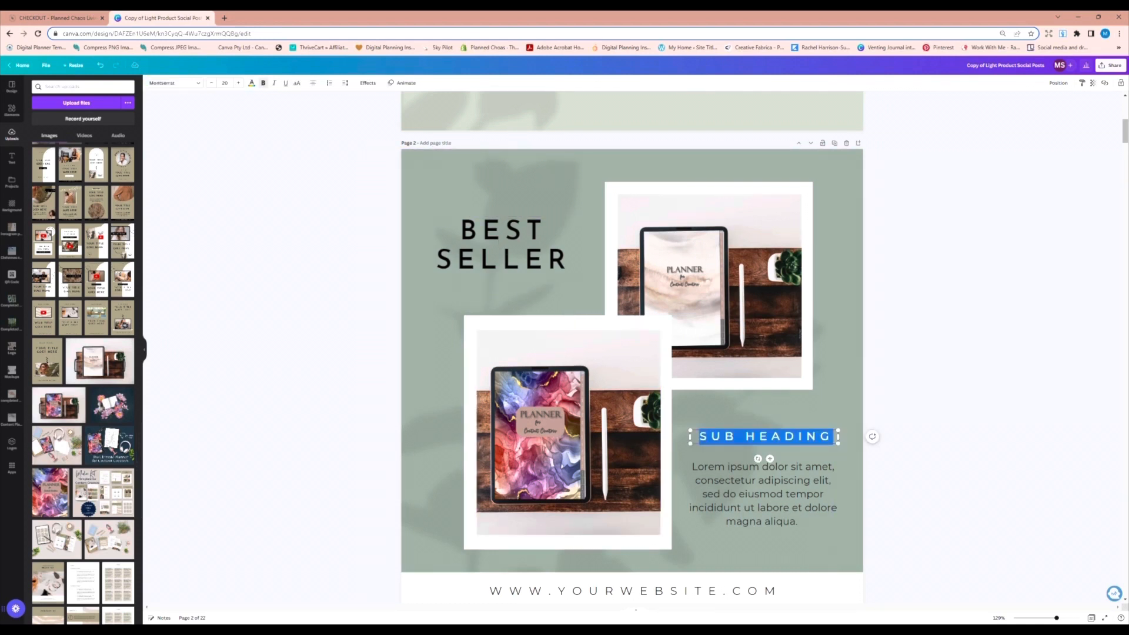
{"action": "type", "text": "Digi"}
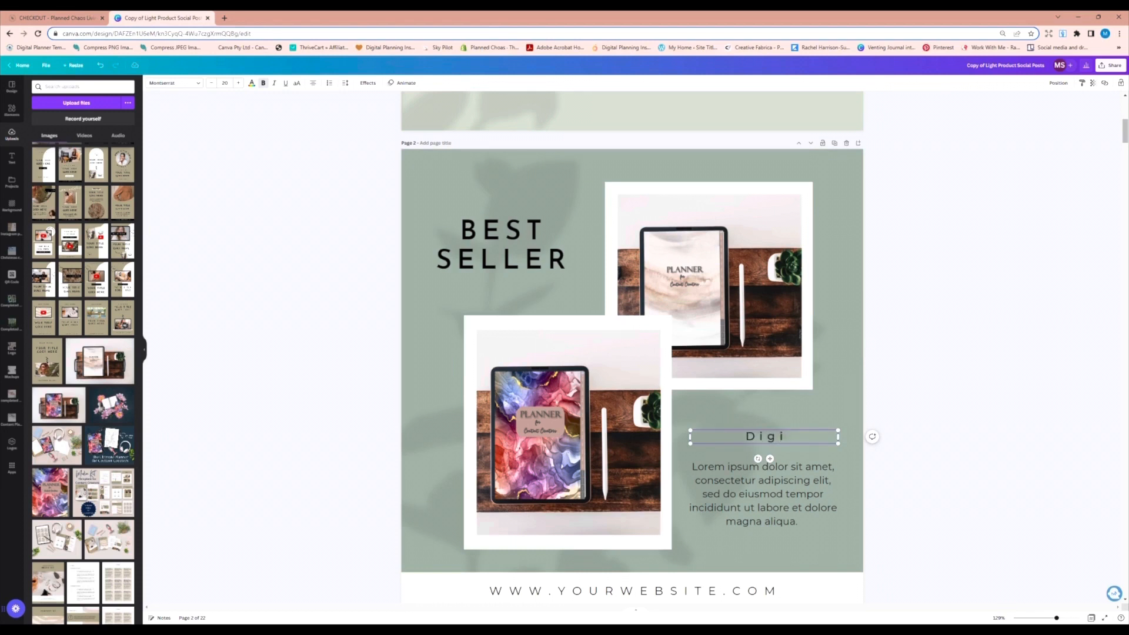
{"action": "type", "text": "tal Planner"}
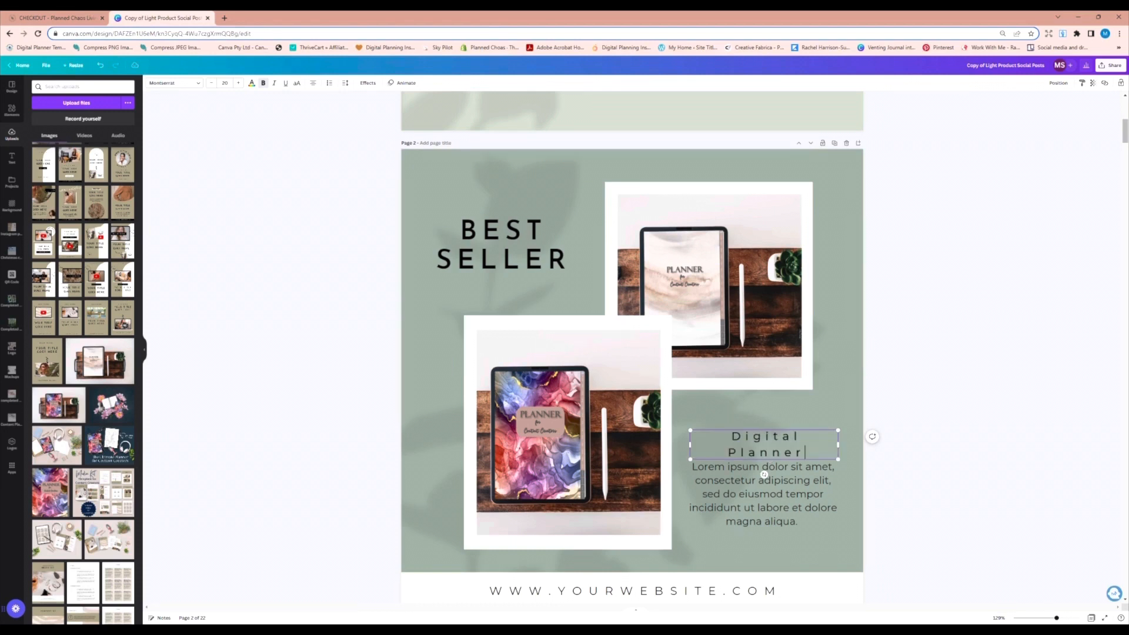
- Replace the placeholder paragraph under the subheading with "Created specifically for Content Creators. Includes digital file and stickers"
{"action": "left_click", "coordinate": [763, 498]}
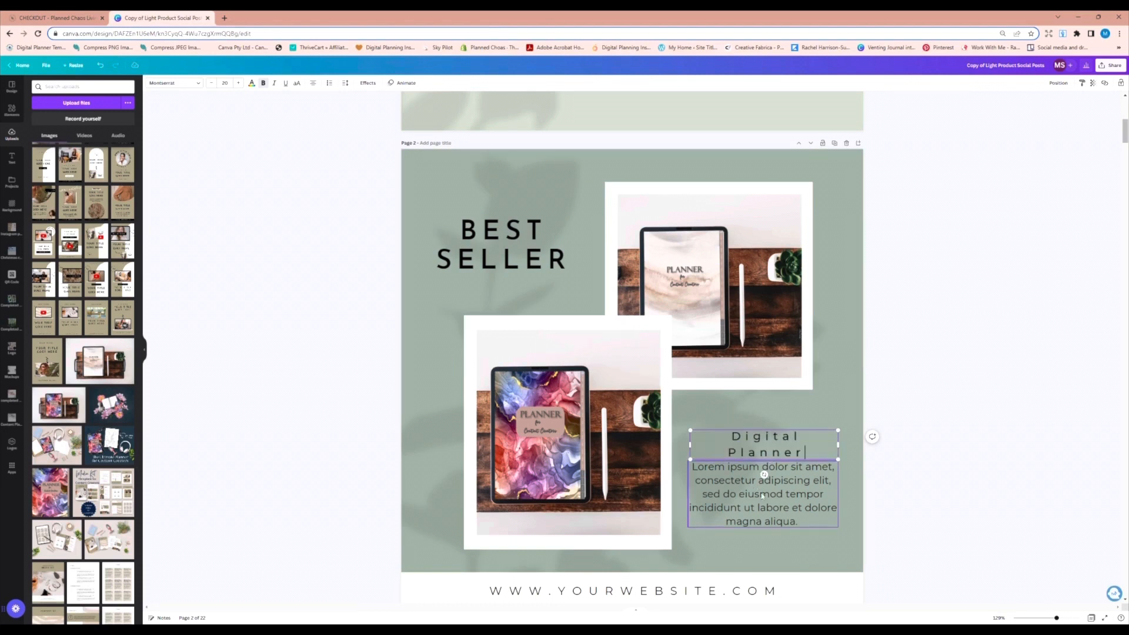
{"action": "left_click", "coordinate": [799, 523]}
{"action": "left_click_drag", "start_coordinate": [800, 522], "coordinate": [696, 467]}
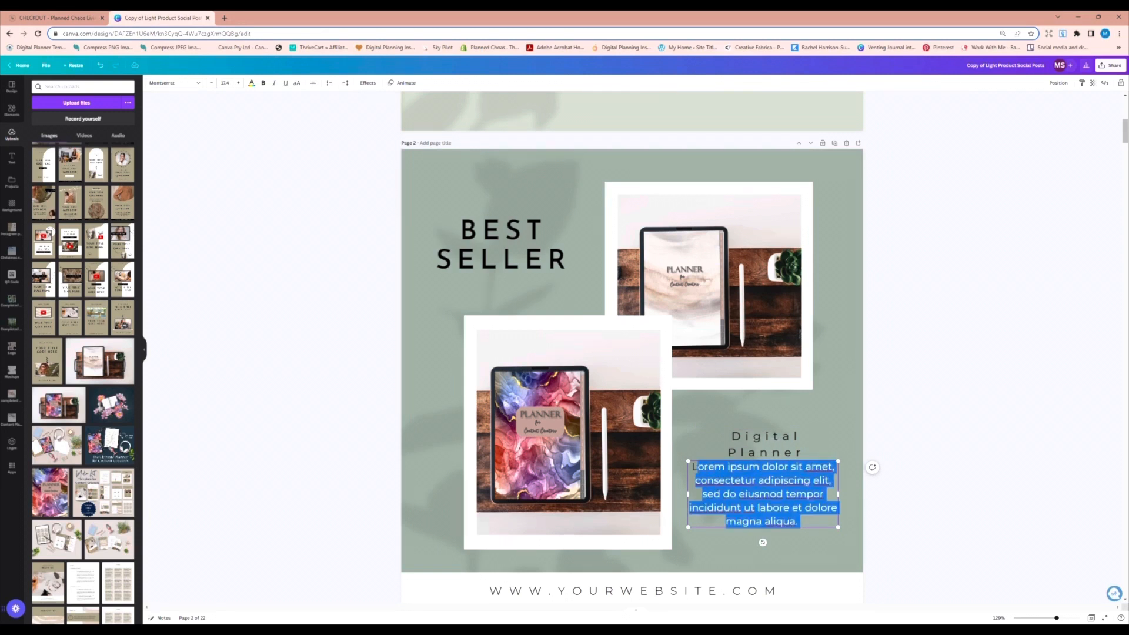
{"action": "type", "text": "Cr"}
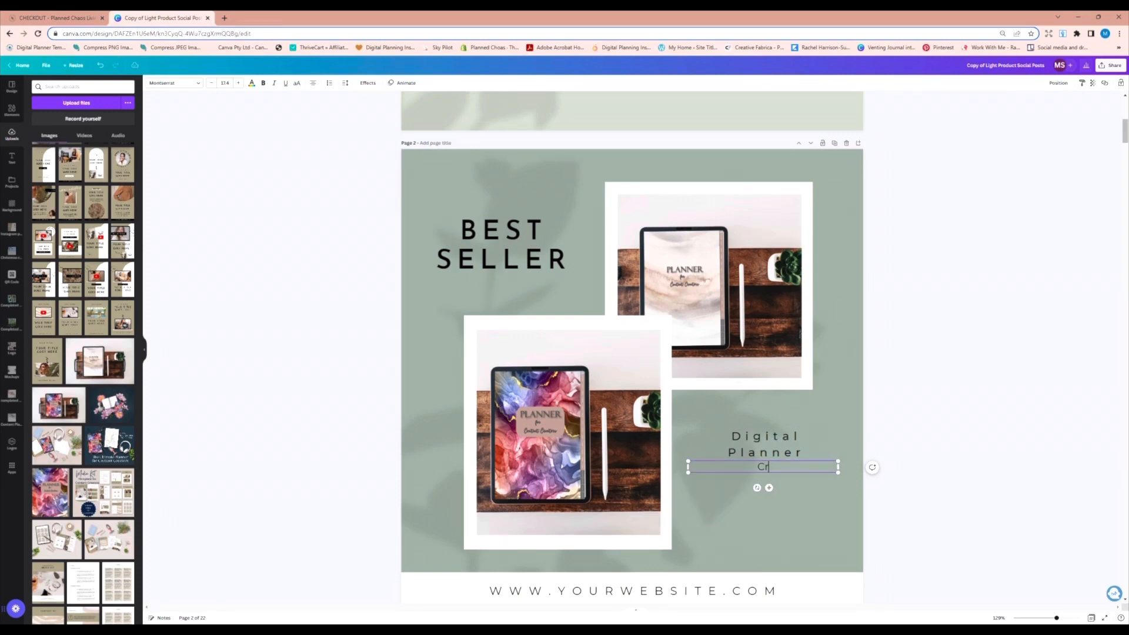
{"action": "type", "text": "eated specifically for Conte"}
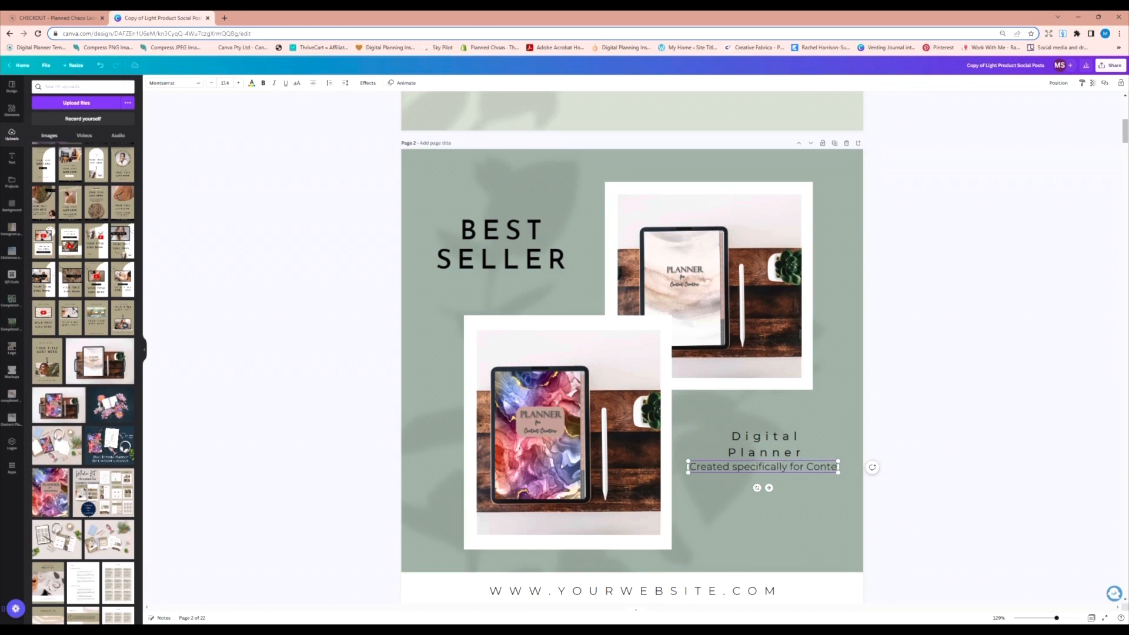
{"action": "type", "text": "nt Crea"}
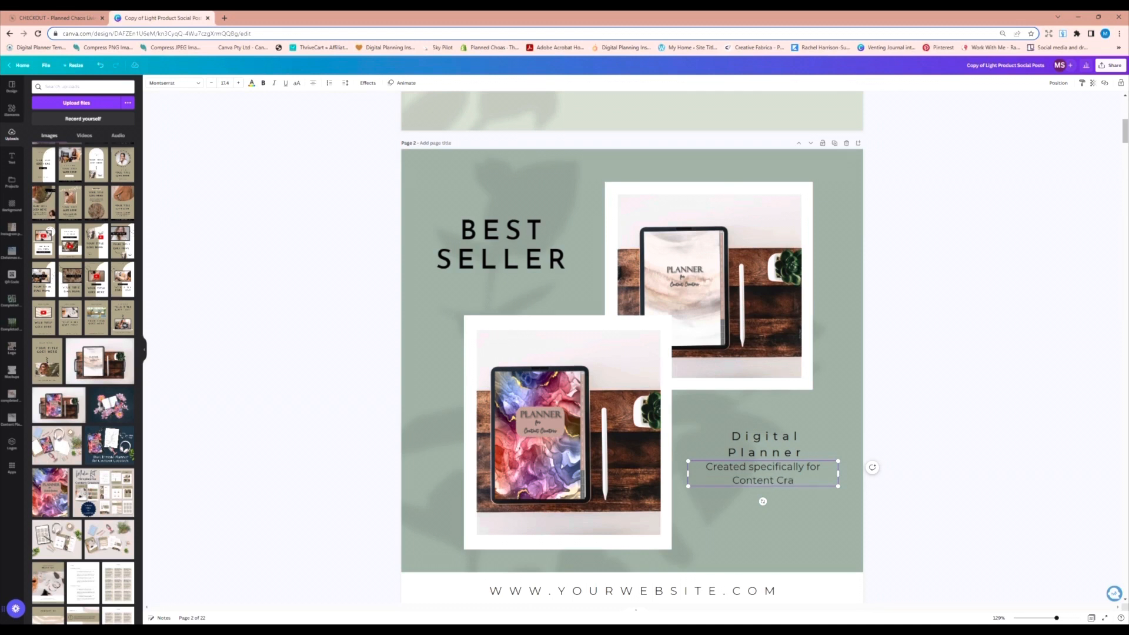
{"action": "type", "text": "tors"}
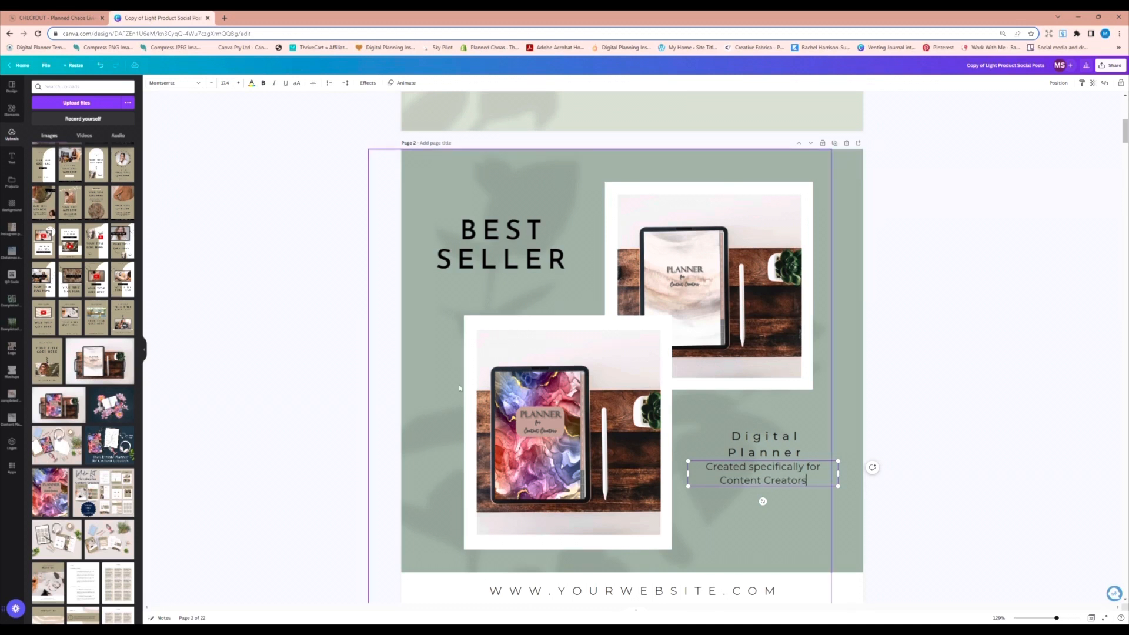
{"action": "type", "text": ". Includes digi"}
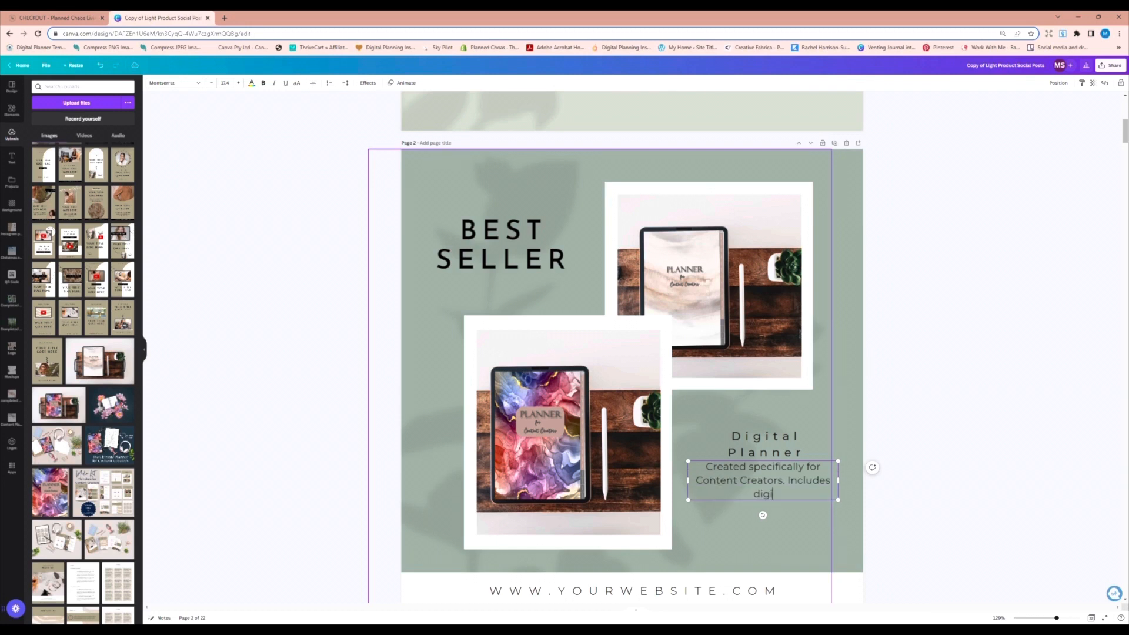
{"action": "type", "text": "tal file and stickers"}
{"action": "left_click", "coordinate": [714, 417]}
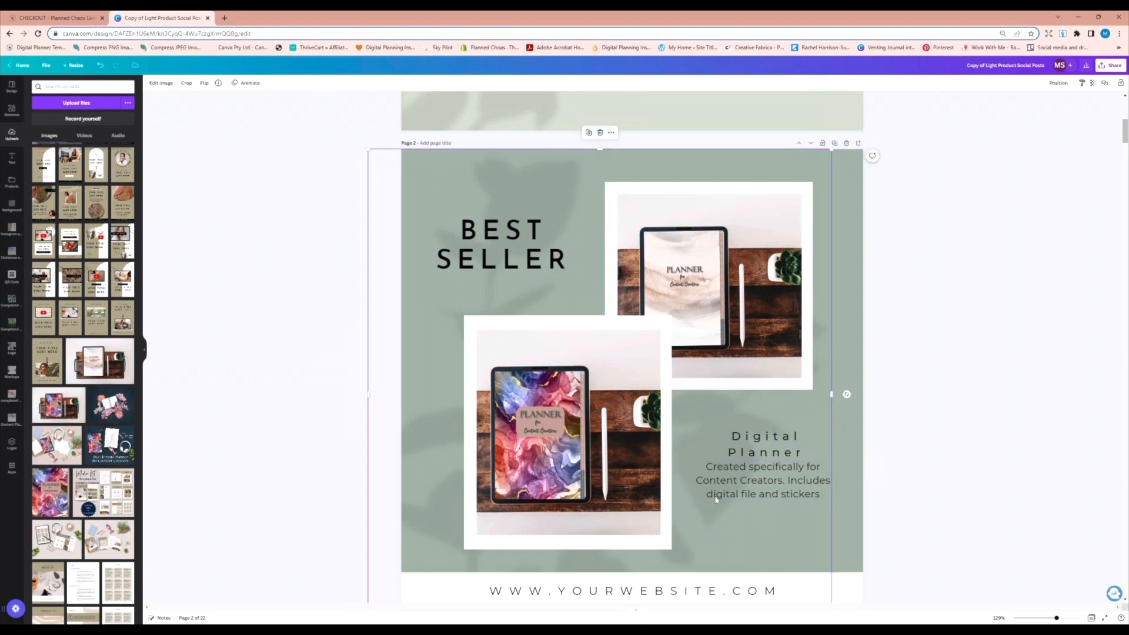
- Move the product description paragraph down so it sits clear below the Digital Planner subheading on the BEST SELLER page
{"action": "left_click", "coordinate": [755, 481]}
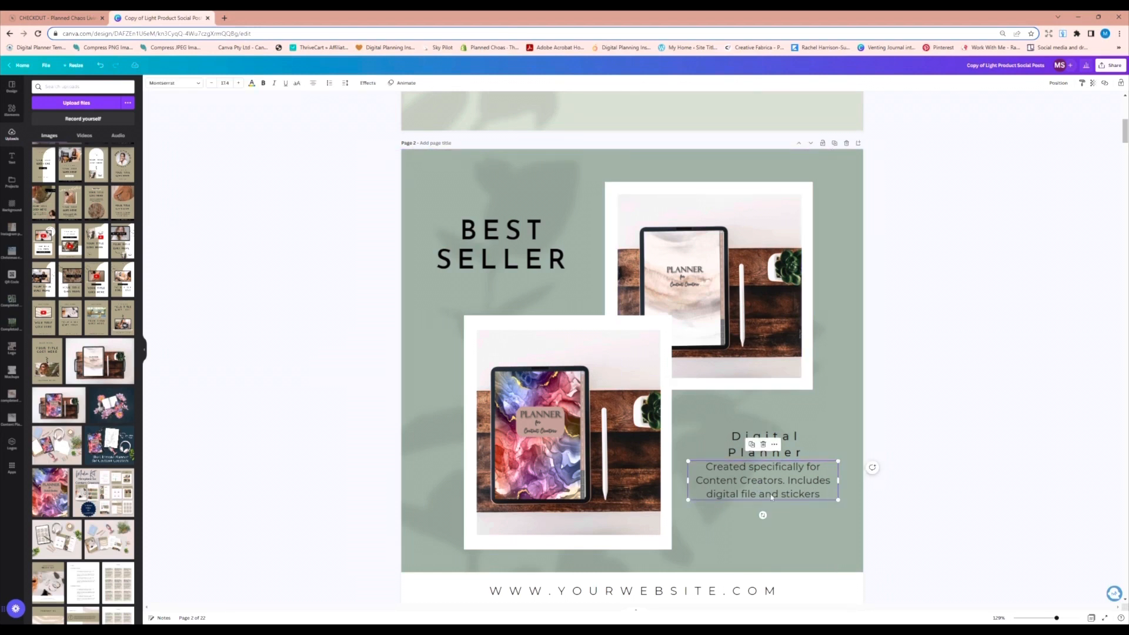
{"action": "left_click_drag", "start_coordinate": [776, 489], "coordinate": [775, 504]}
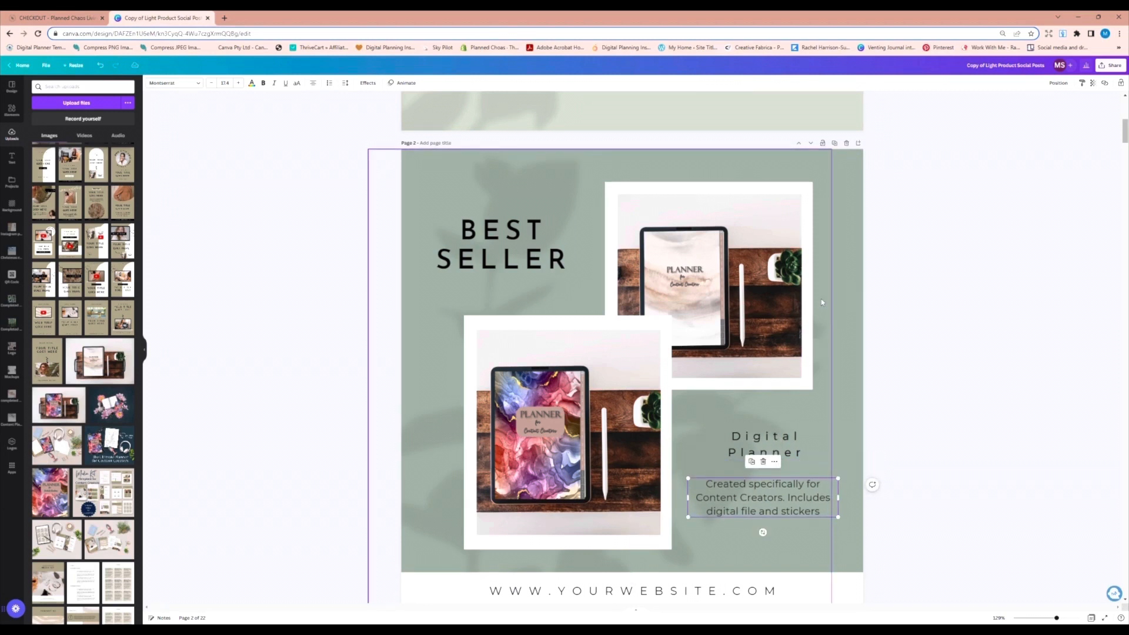
{"action": "left_click", "coordinate": [844, 281]}
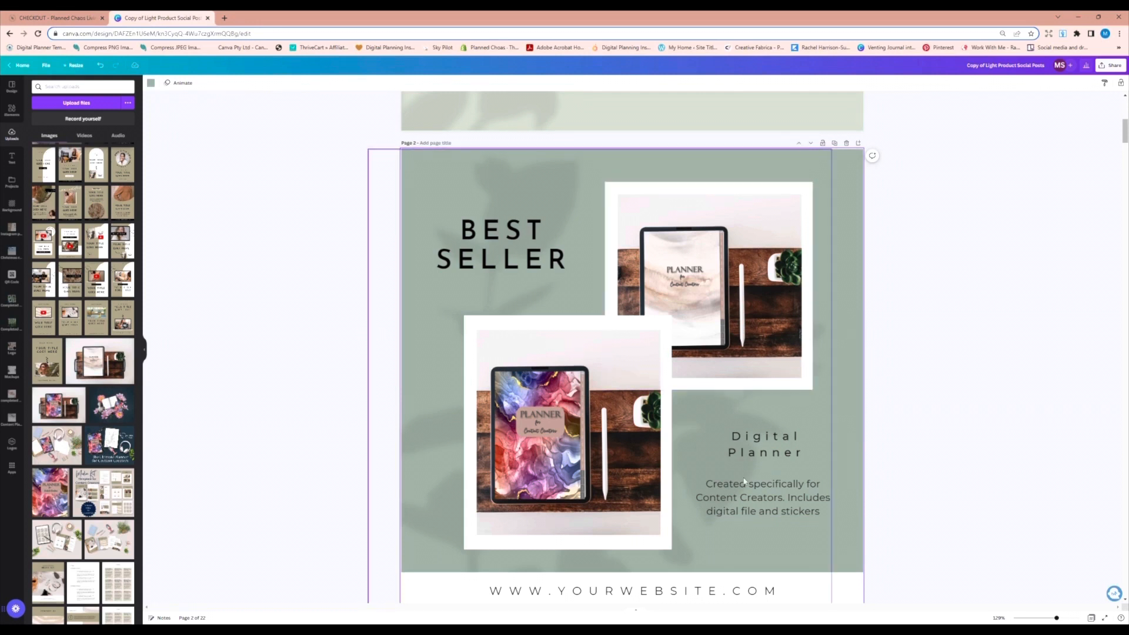
{"action": "left_click", "coordinate": [755, 496]}
{"action": "left_click_drag", "start_coordinate": [755, 496], "coordinate": [756, 496]}
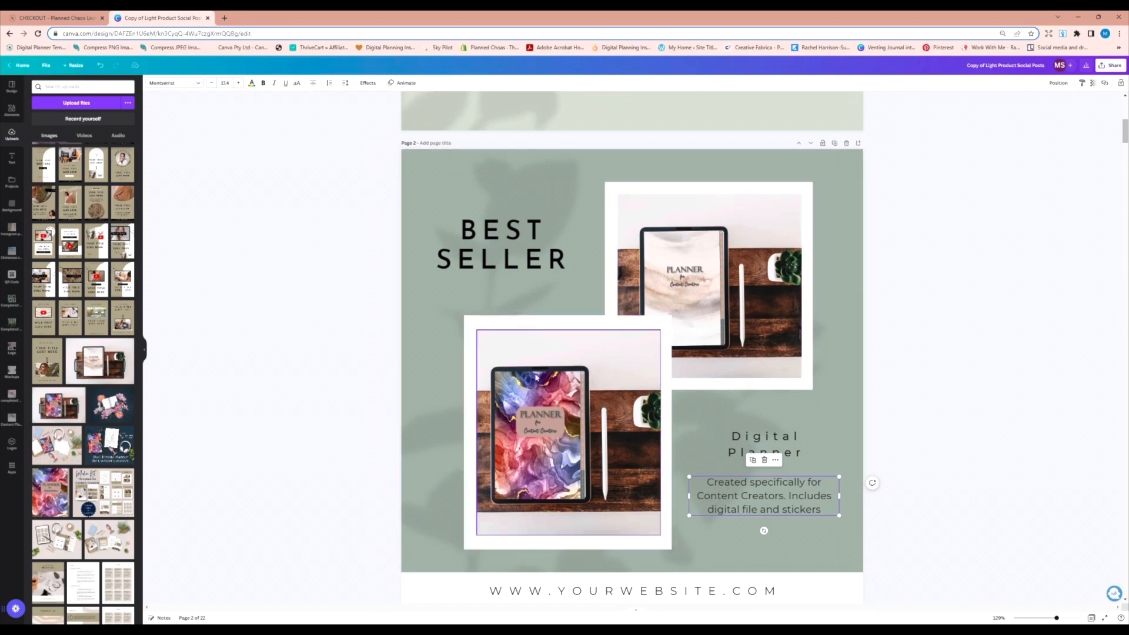
- Delete both planner photos together with their frames and white borders from the BEST SELLER page
{"action": "left_click", "coordinate": [589, 354]}
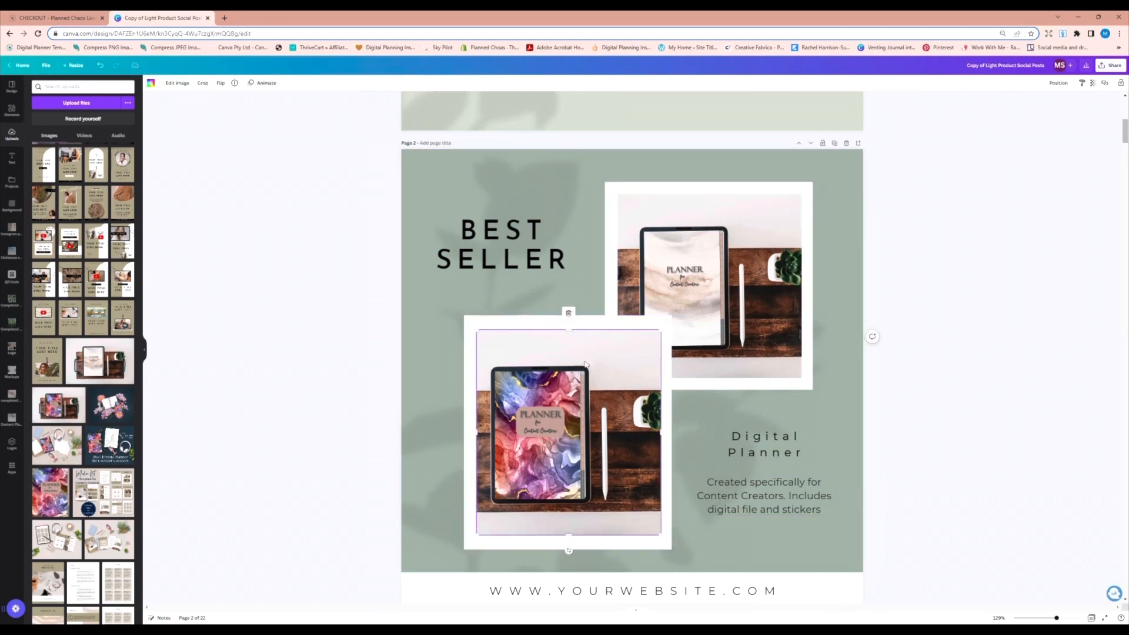
{"action": "left_click", "coordinate": [568, 310]}
{"action": "left_click", "coordinate": [568, 283]}
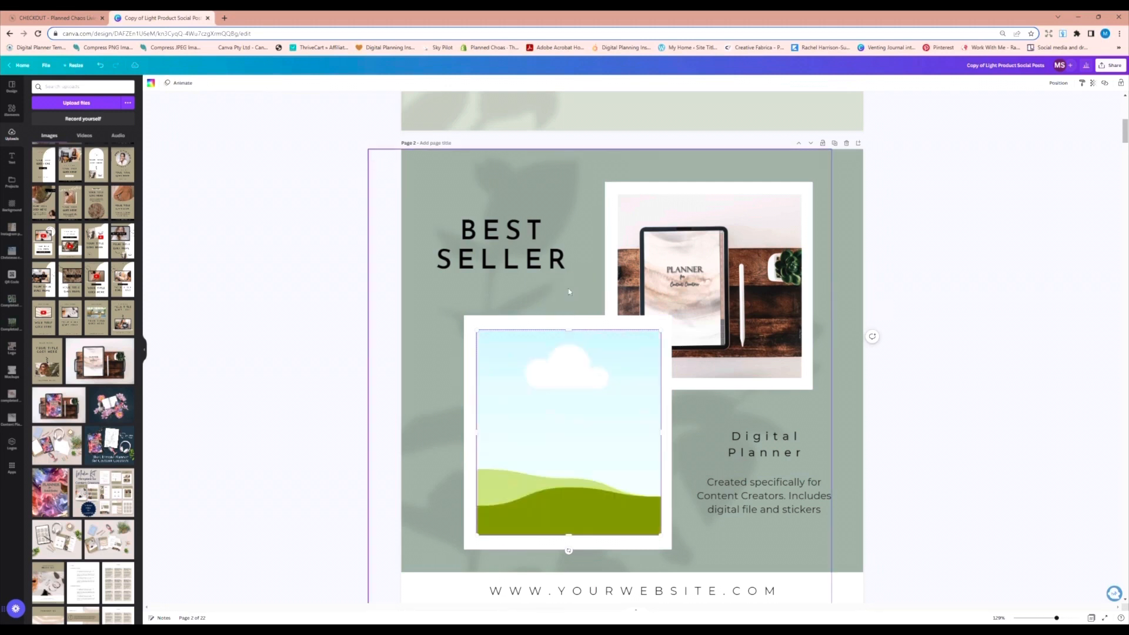
{"action": "left_click", "coordinate": [565, 324]}
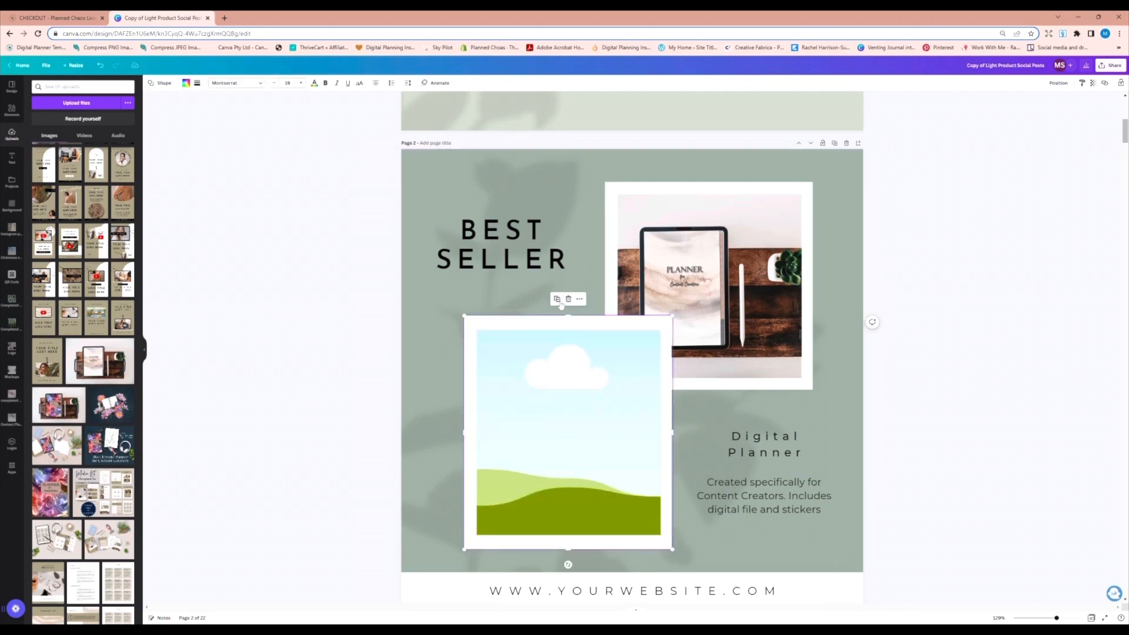
{"action": "left_click", "coordinate": [568, 299]}
{"action": "left_click", "coordinate": [552, 340]}
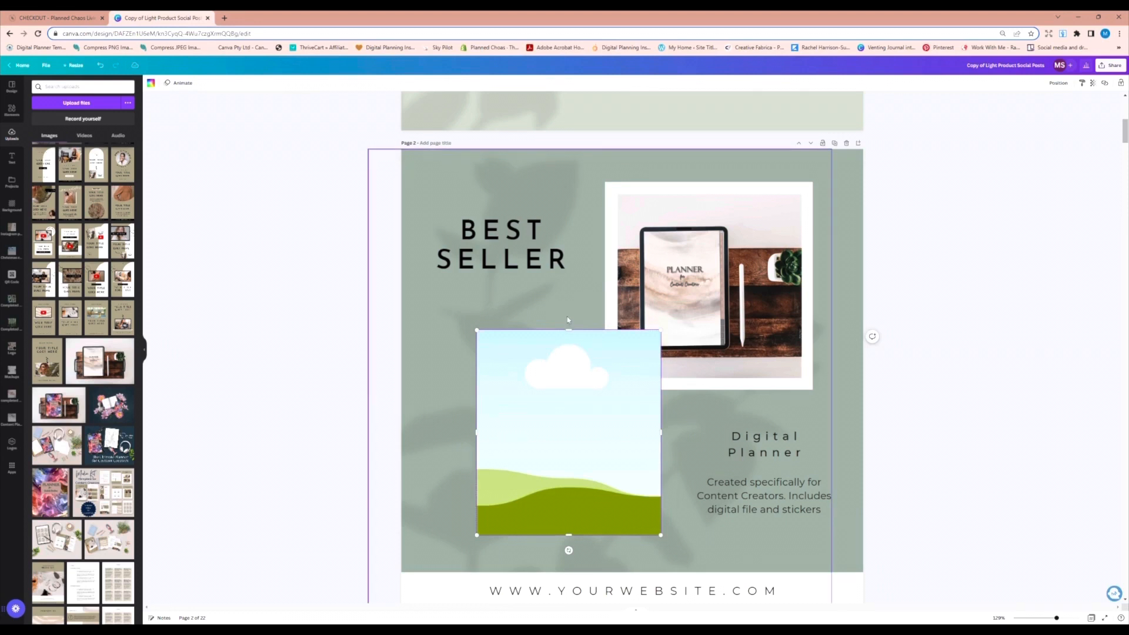
{"action": "left_click", "coordinate": [567, 316]}
{"action": "left_click", "coordinate": [566, 339]}
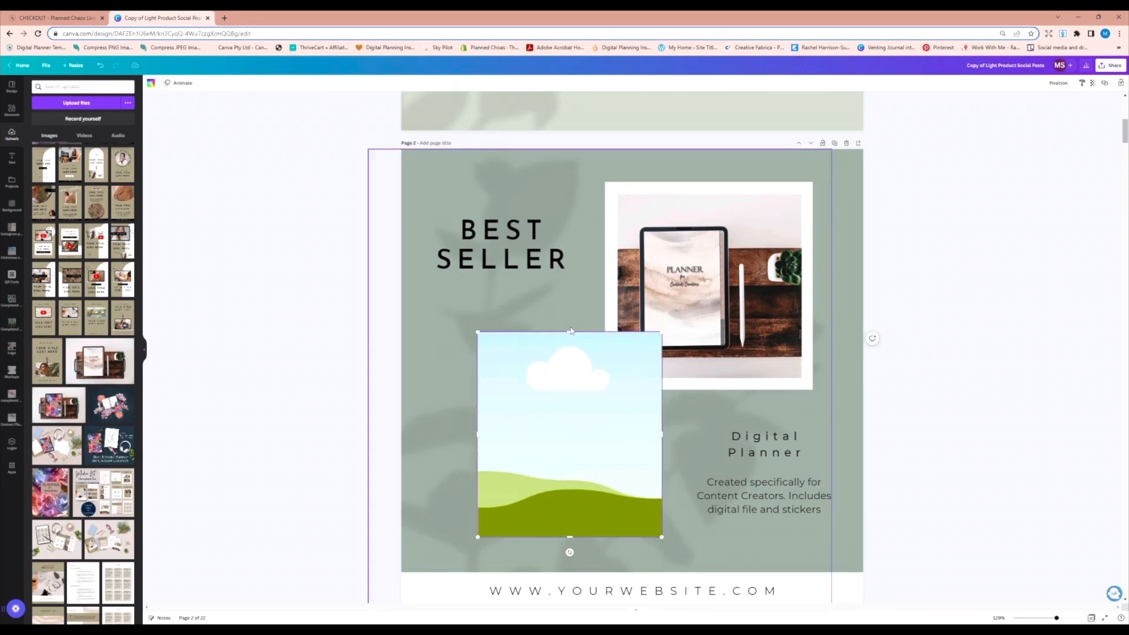
{"action": "left_click_drag", "start_coordinate": [570, 330], "coordinate": [663, 284]}
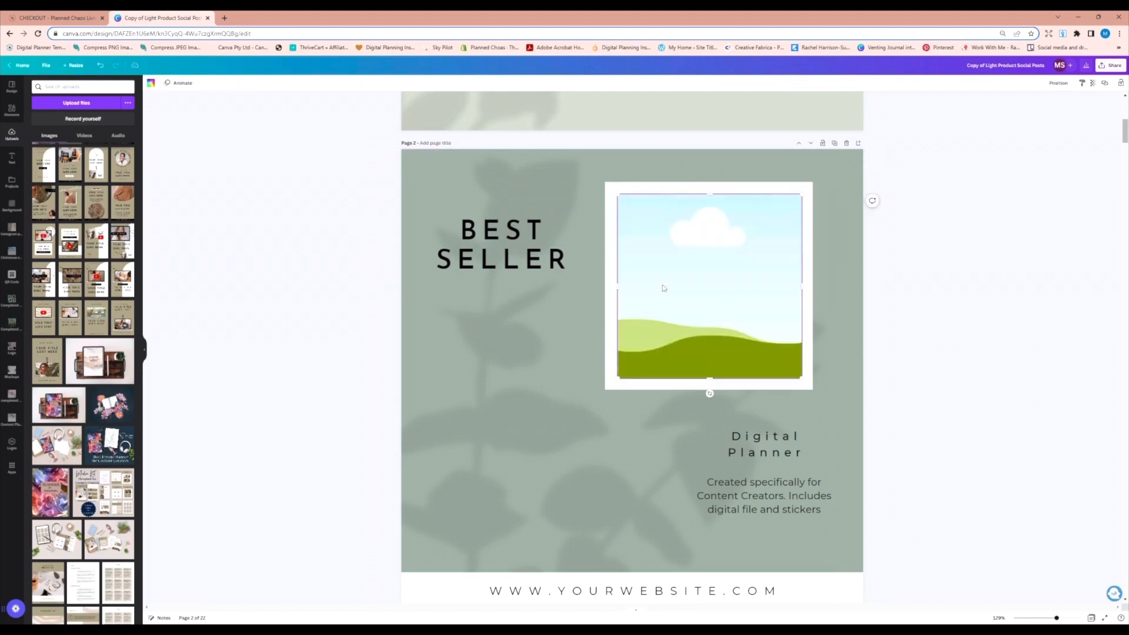
{"action": "key", "text": "Delete"}
{"action": "left_click", "coordinate": [683, 245]}
{"action": "key", "text": "Delete"}
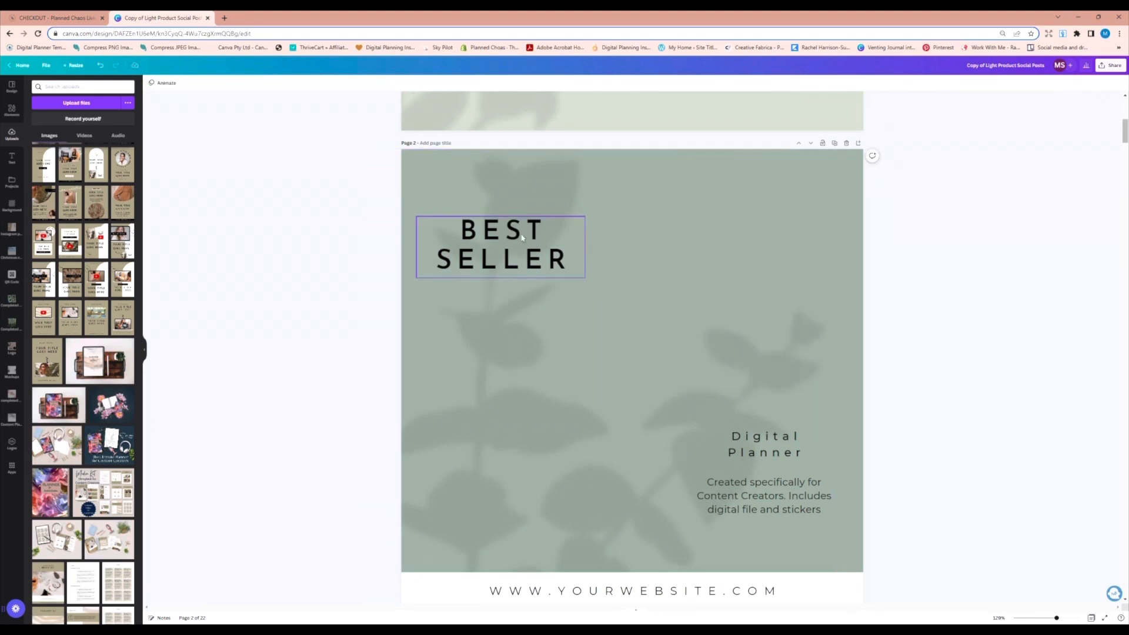
- Move the BEST SELLER heading to the top centre of the page and add an enlarged desktop monitor frame below it
{"action": "left_click_drag", "start_coordinate": [506, 241], "coordinate": [644, 194]}
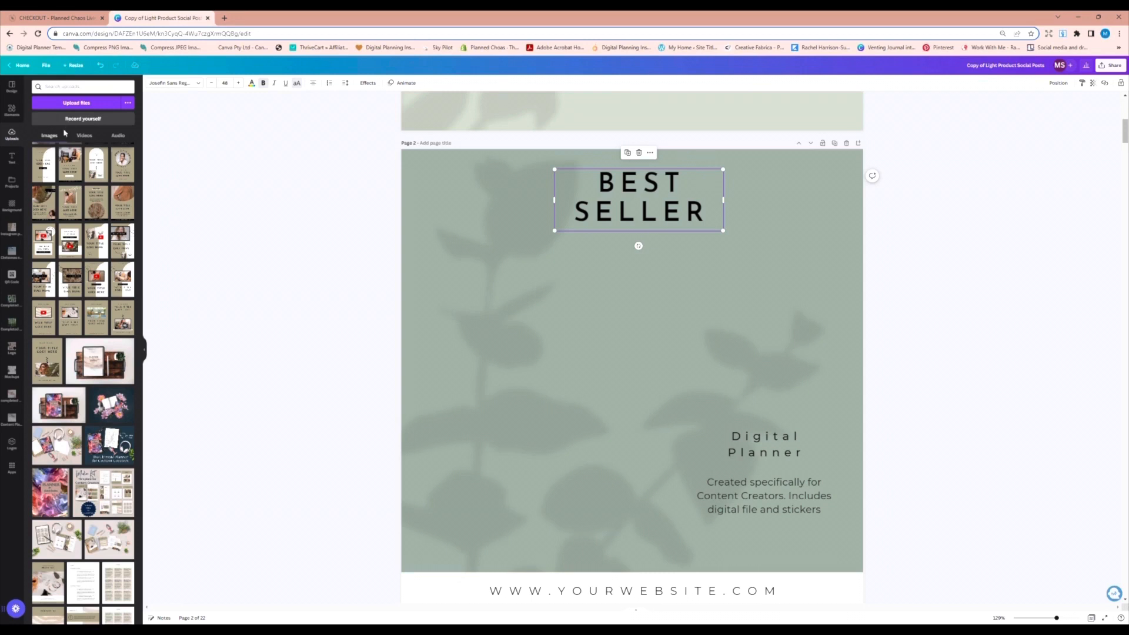
{"action": "left_click", "coordinate": [12, 111]}
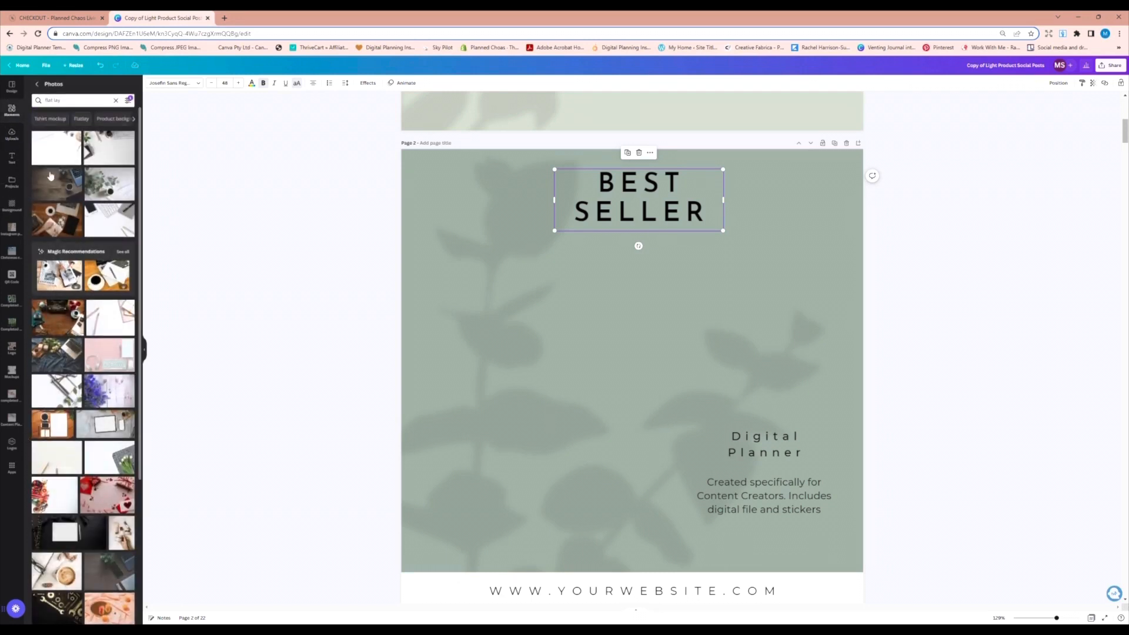
{"action": "left_click", "coordinate": [39, 86]}
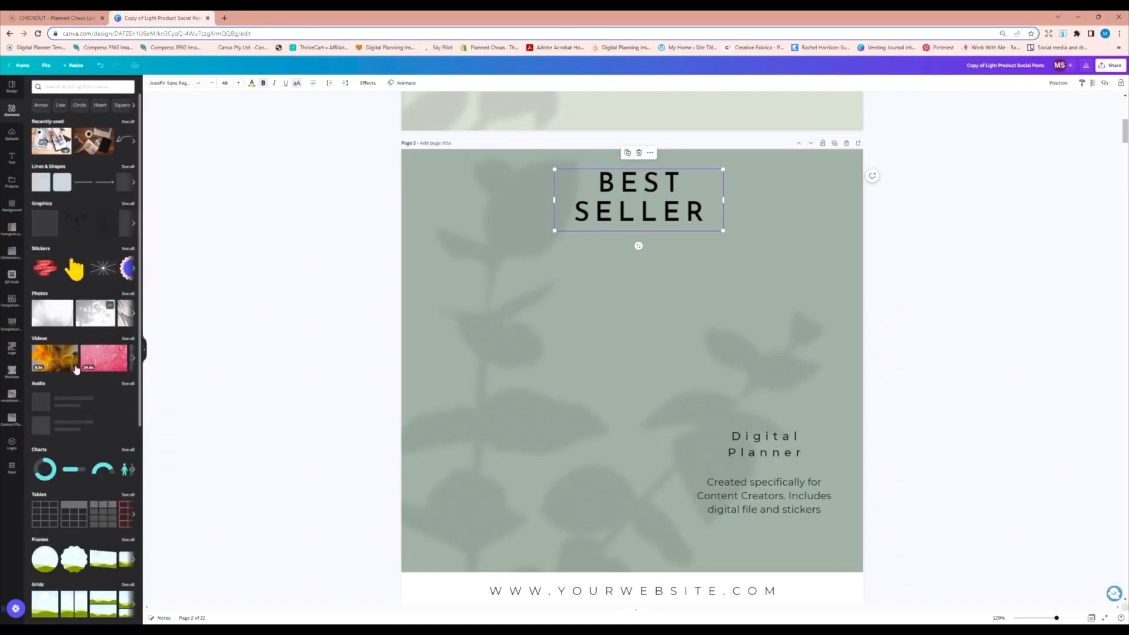
{"action": "scroll", "coordinate": [120, 581], "scroll_direction": "down", "scroll_amount": 3}
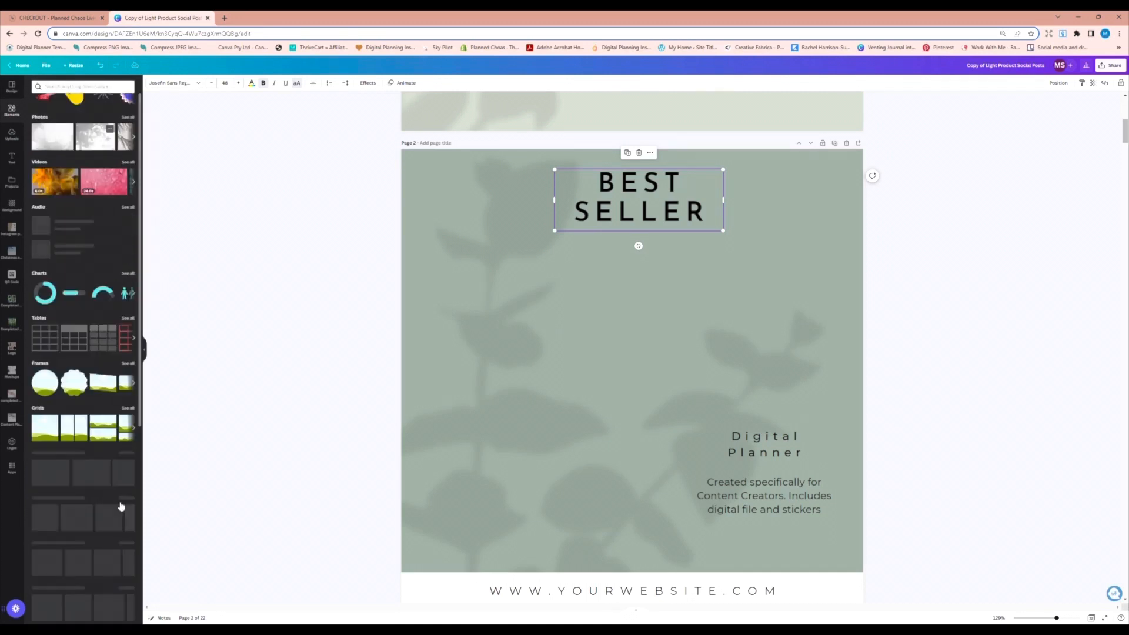
{"action": "left_click", "coordinate": [128, 370]}
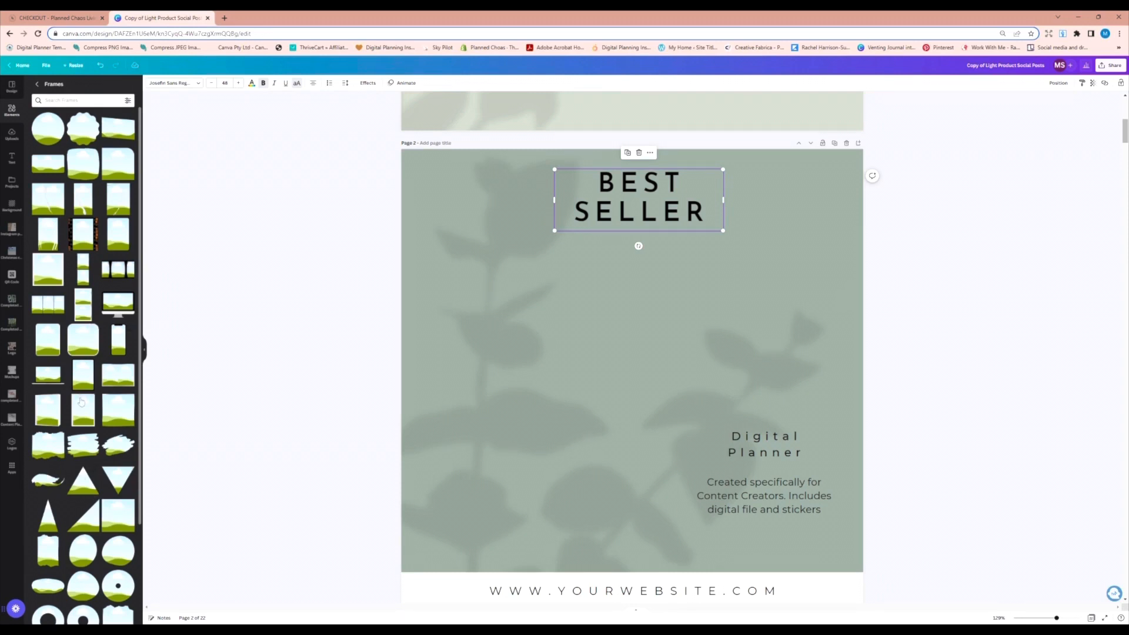
{"action": "left_click", "coordinate": [116, 308]}
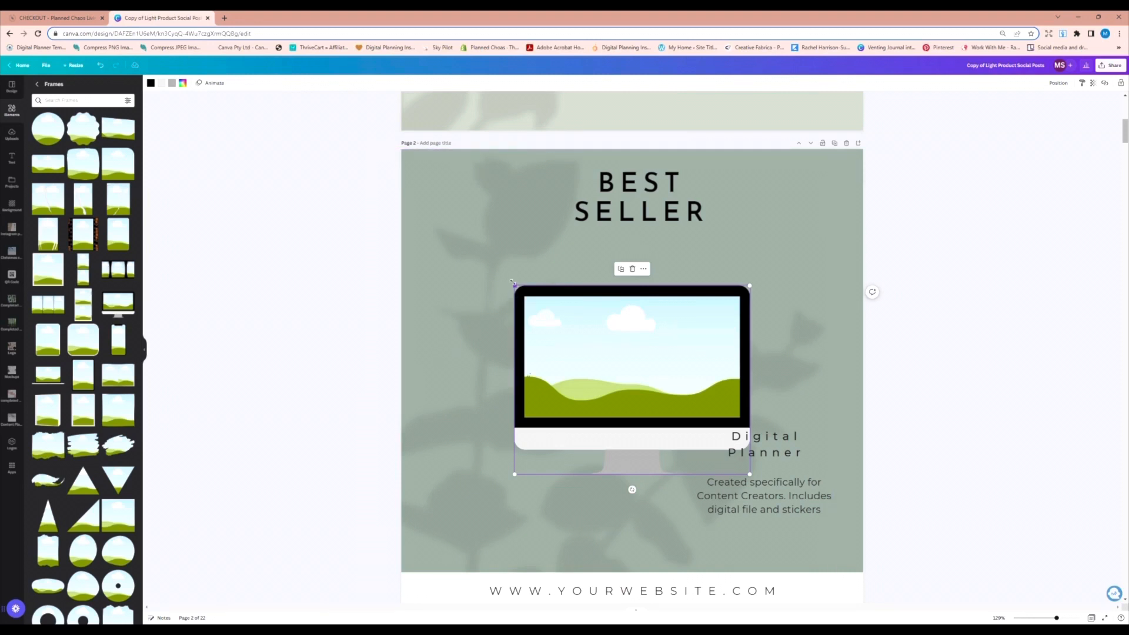
{"action": "left_click_drag", "start_coordinate": [513, 283], "coordinate": [463, 243]}
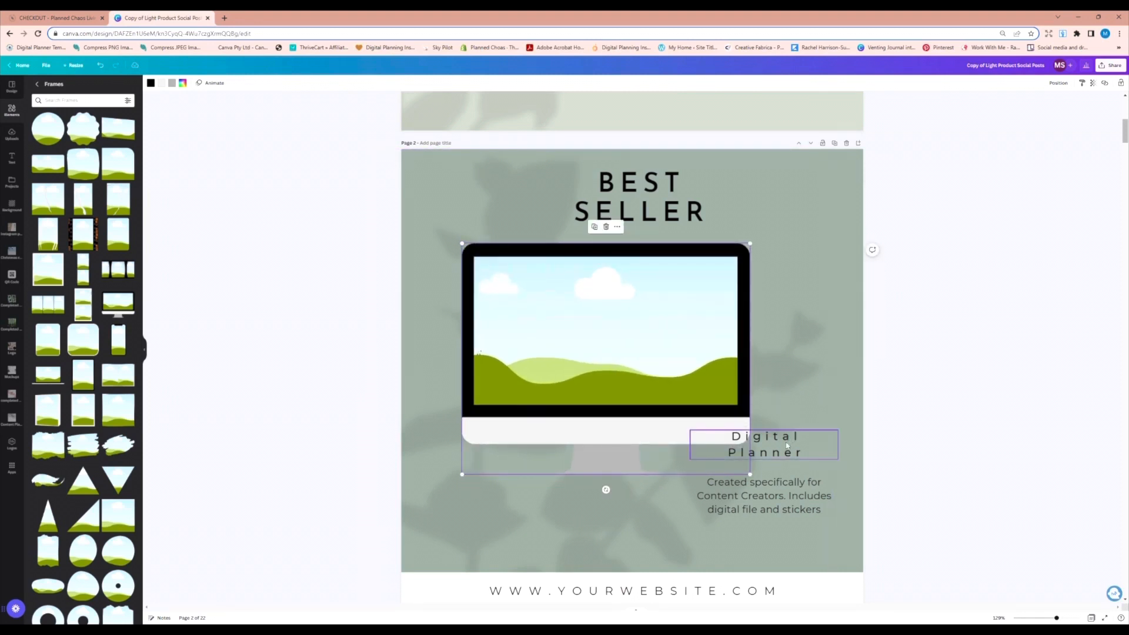
- Place the Digital Planner subheading and the description side by side beneath the monitor frame, and centre the frame under the heading
{"action": "left_click_drag", "start_coordinate": [788, 445], "coordinate": [570, 512]}
{"action": "left_click_drag", "start_coordinate": [727, 492], "coordinate": [667, 514]}
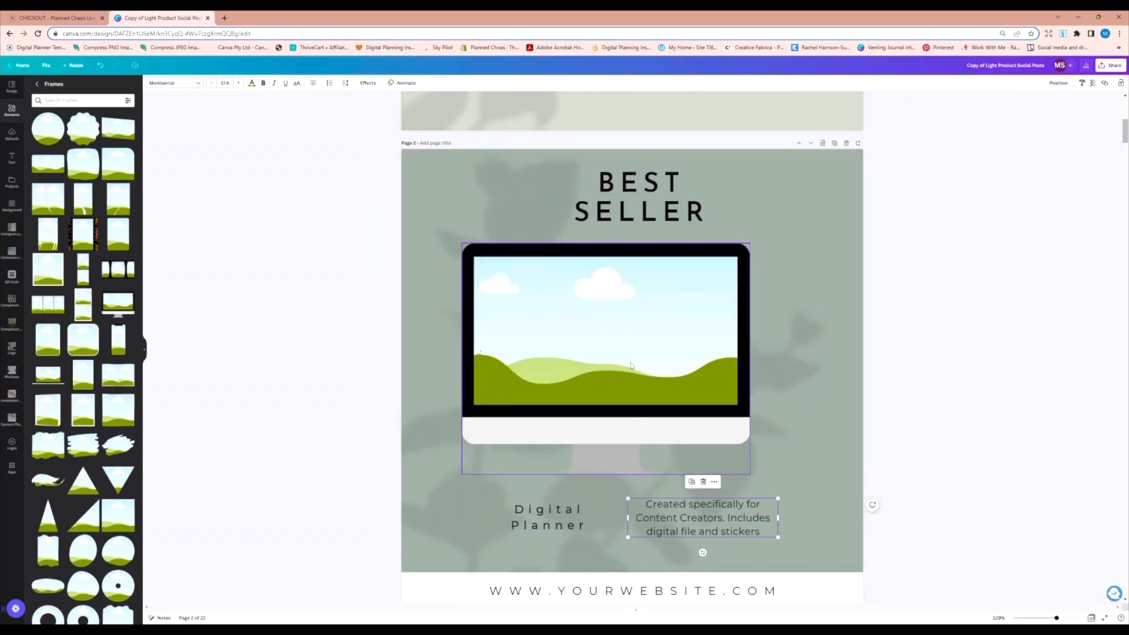
{"action": "left_click_drag", "start_coordinate": [631, 362], "coordinate": [668, 364]}
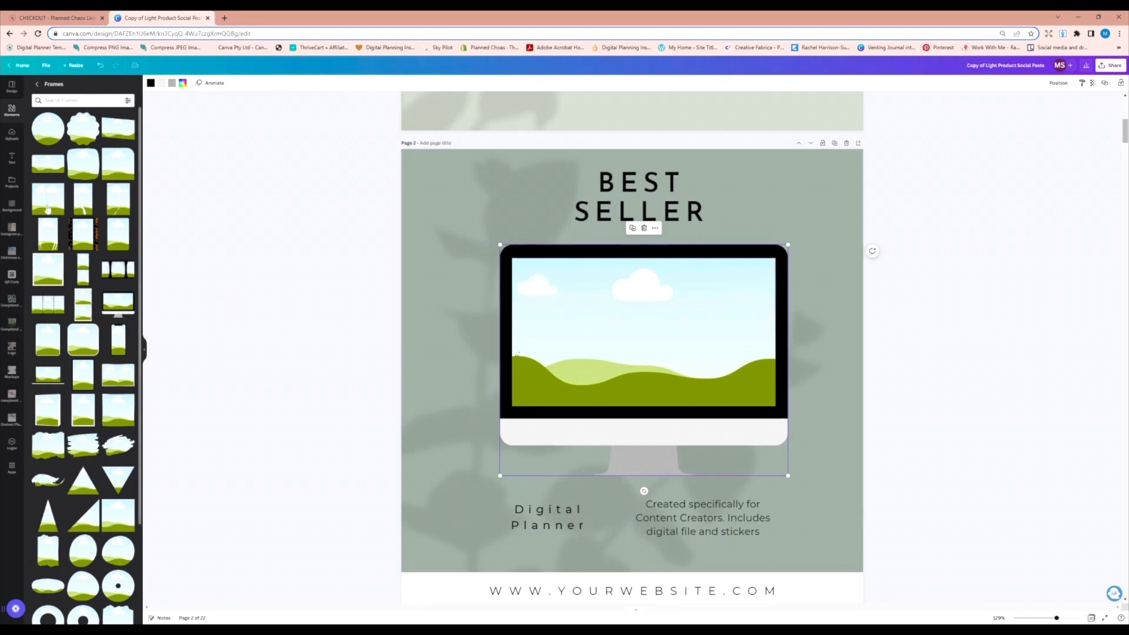
- Fill the monitor frame with the uploaded navy Ultimate Planner mockup and shift the image down to show its upper part
{"action": "left_click", "coordinate": [12, 135]}
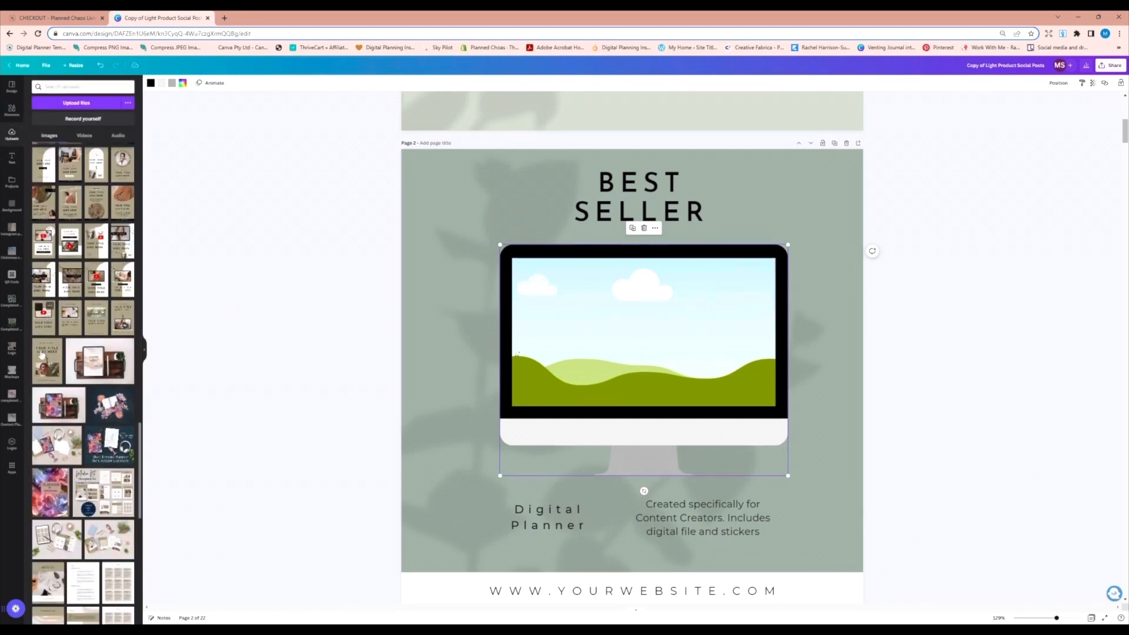
{"action": "left_click_drag", "start_coordinate": [107, 452], "coordinate": [682, 257]}
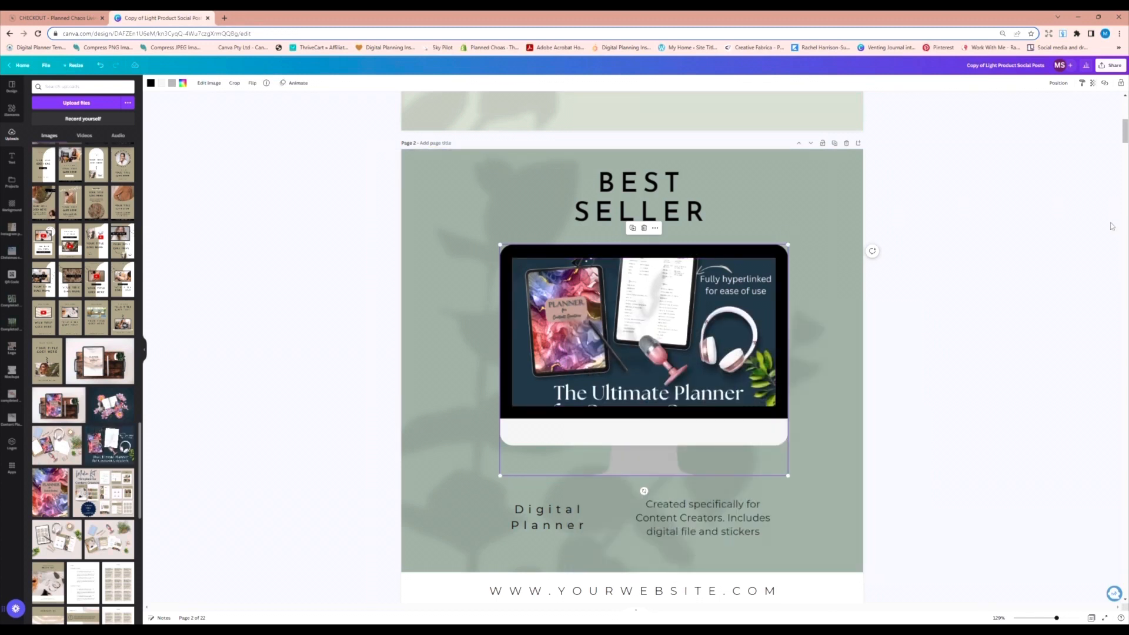
{"action": "double_click", "coordinate": [649, 321]}
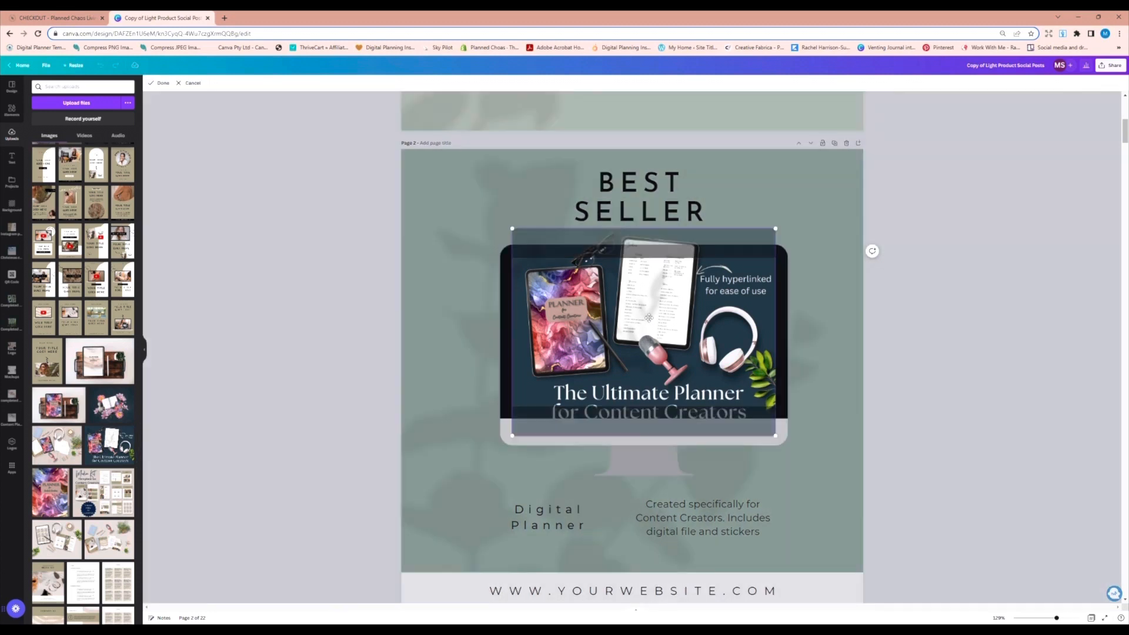
{"action": "left_click_drag", "start_coordinate": [648, 318], "coordinate": [652, 362]}
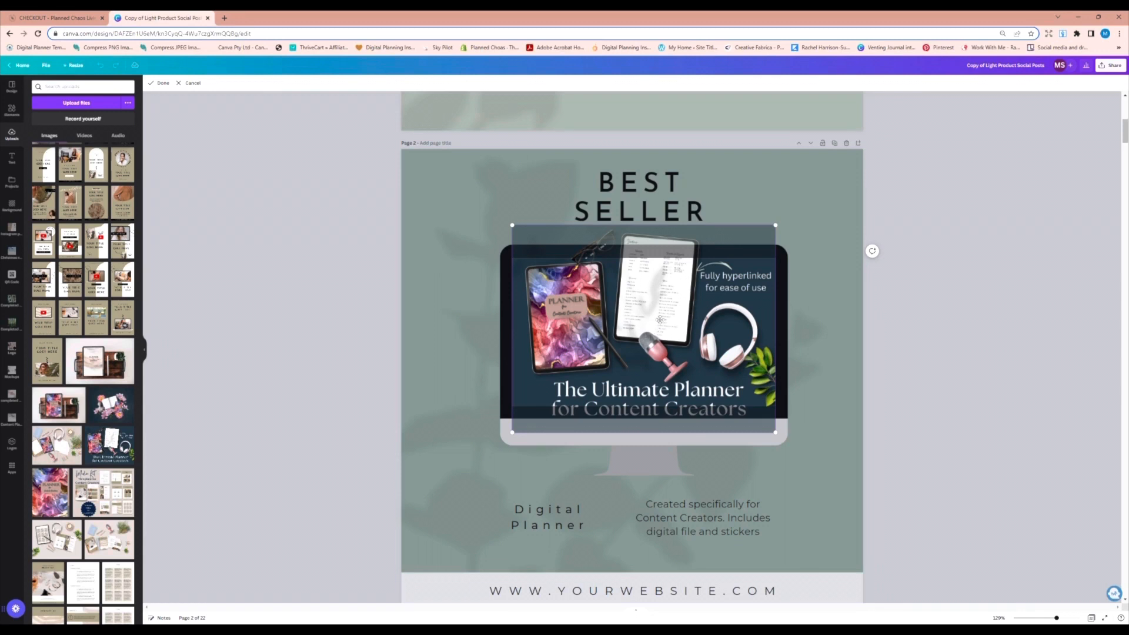
{"action": "left_click_drag", "start_coordinate": [616, 296], "coordinate": [616, 329]}
{"action": "left_click", "coordinate": [846, 328]}
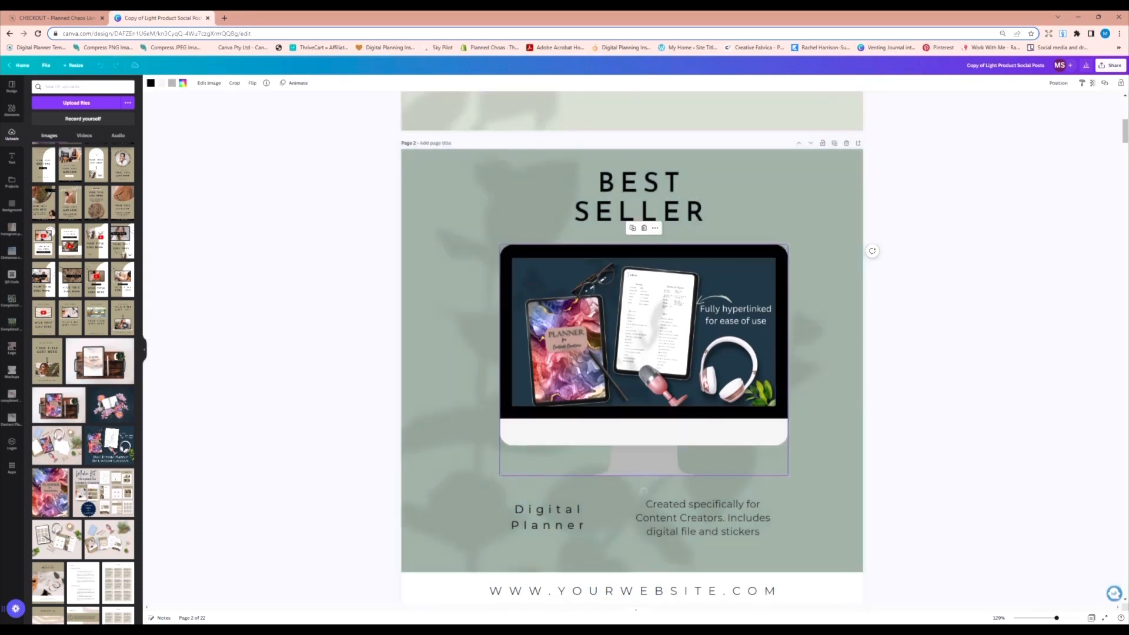
- Shift the mockup up inside the monitor frame so the full title "The Ultimate Planner for Content Creators" shows
{"action": "double_click", "coordinate": [641, 341]}
{"action": "left_click_drag", "start_coordinate": [642, 306], "coordinate": [645, 270]}
{"action": "left_click", "coordinate": [849, 323]}
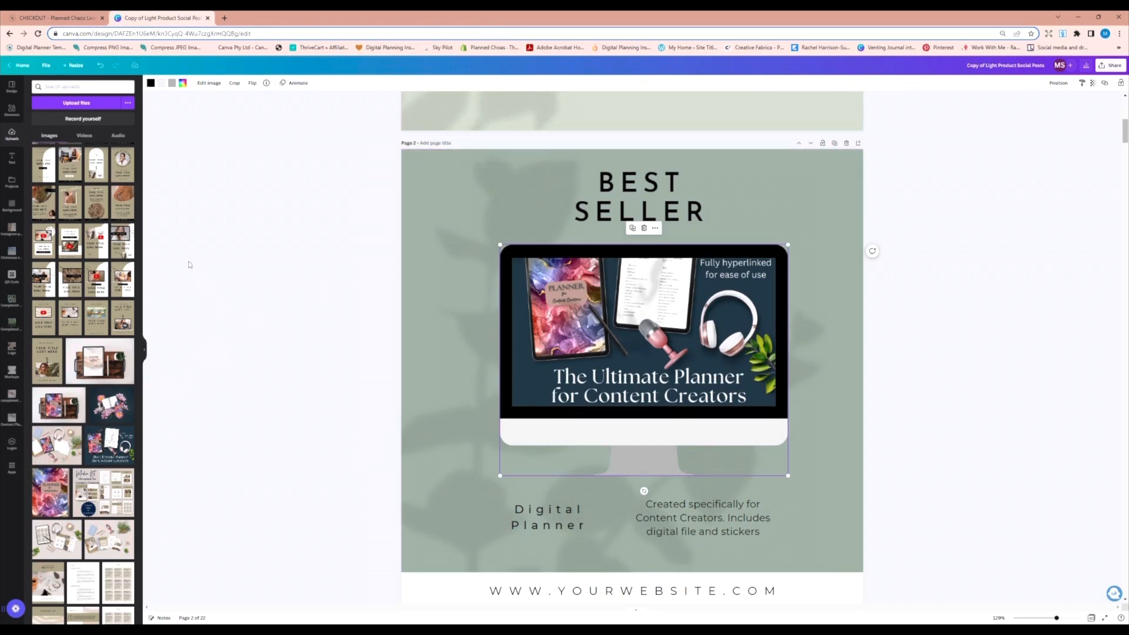
- Open the full collection of grids in the elements library
{"action": "left_click", "coordinate": [13, 112]}
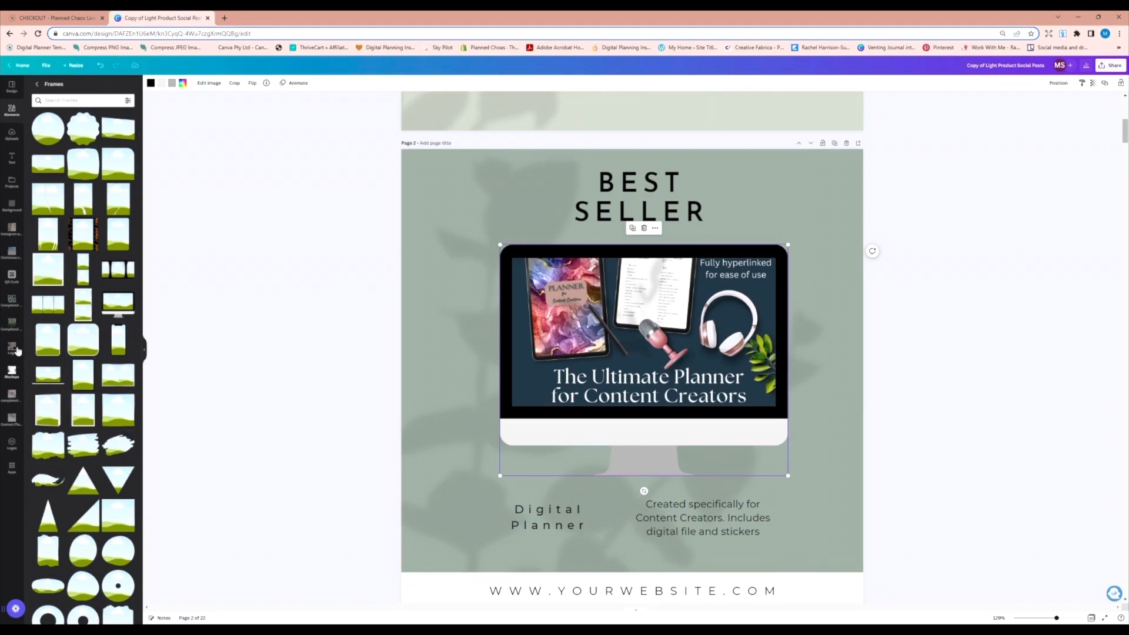
{"action": "left_click", "coordinate": [36, 84]}
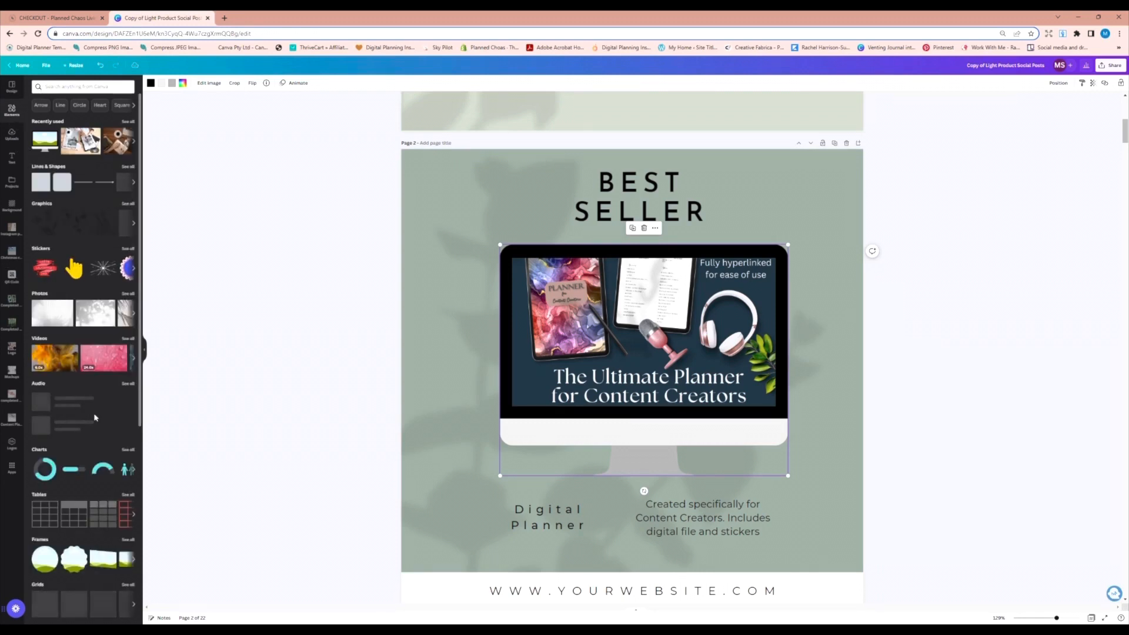
{"action": "scroll", "coordinate": [94, 417], "scroll_direction": "down", "scroll_amount": 5}
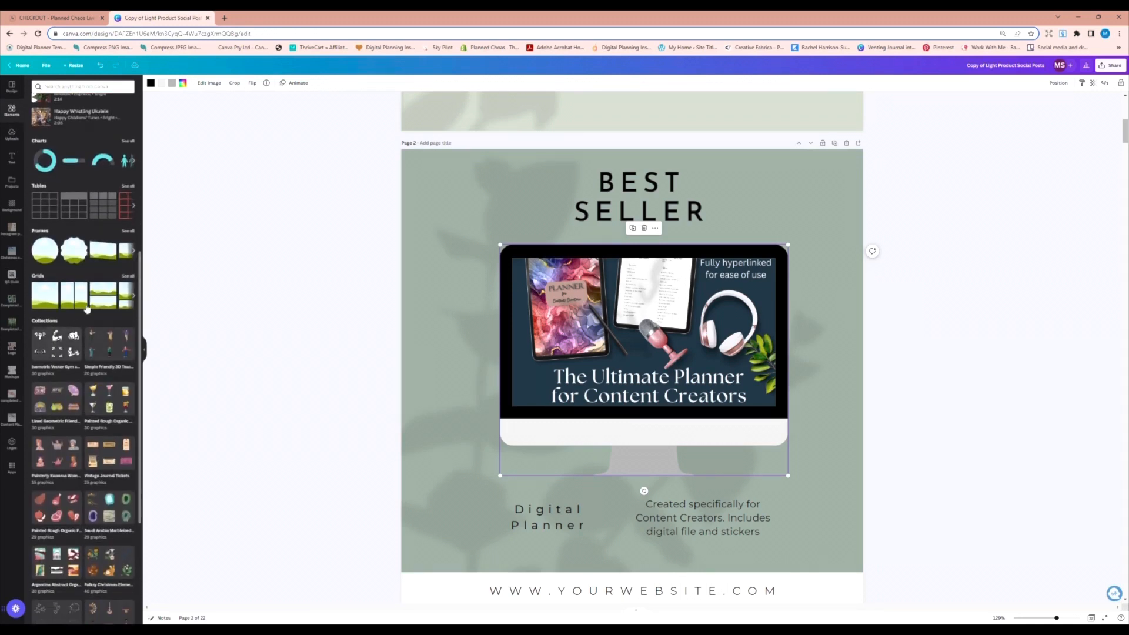
{"action": "left_click", "coordinate": [128, 276]}
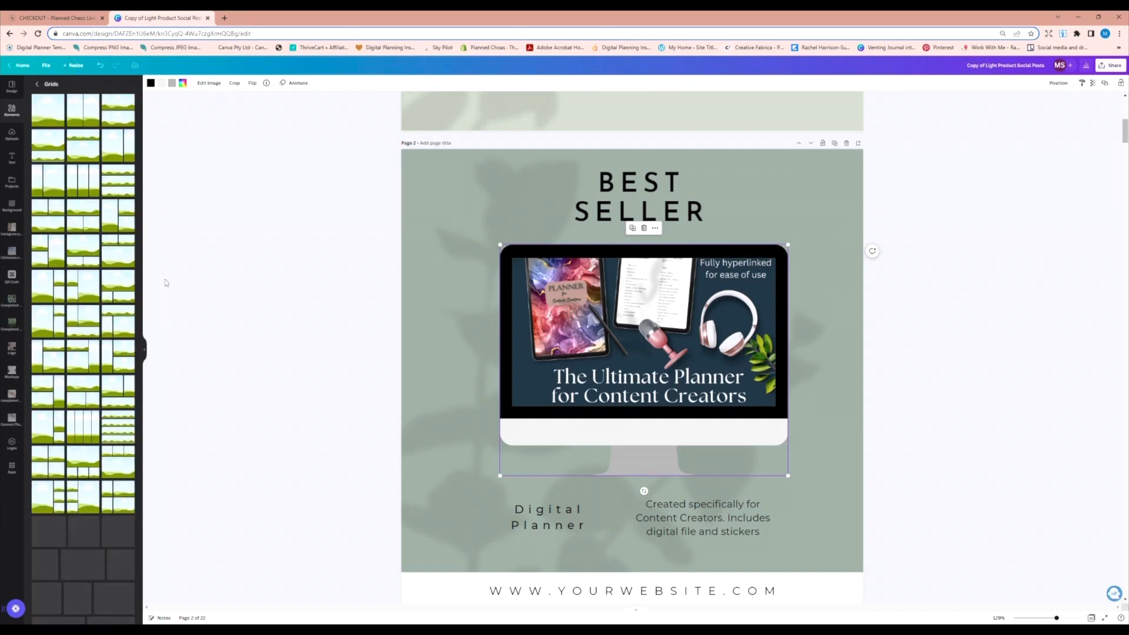
- Delete the round candle photo and its frame from the NEW COLLECTION page
{"action": "scroll", "coordinate": [606, 356], "scroll_direction": "down", "scroll_amount": 8}
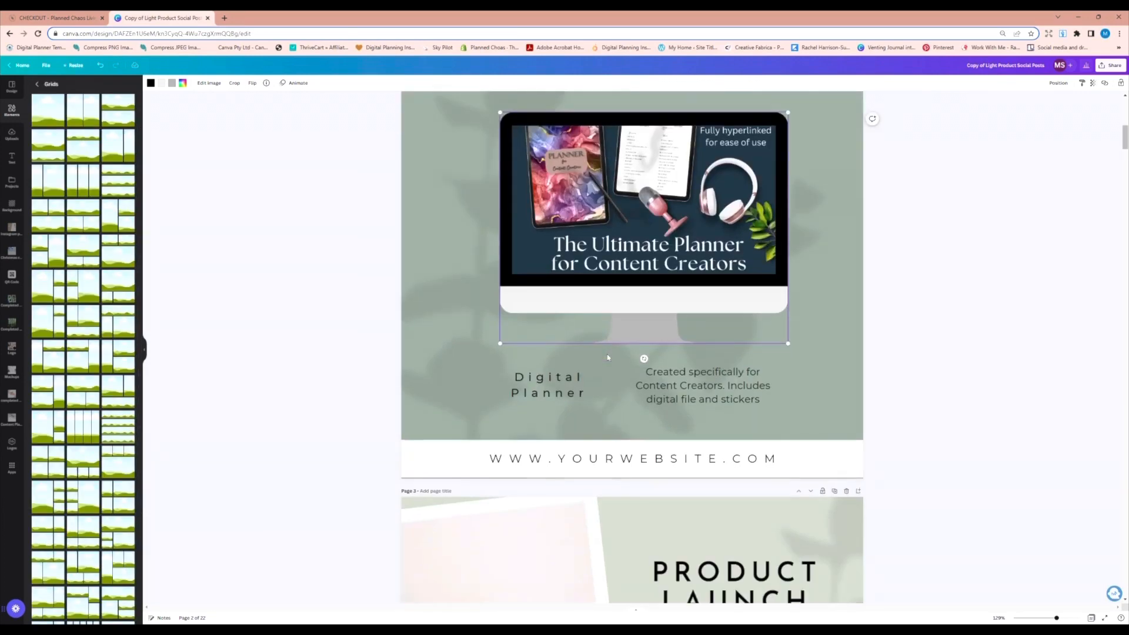
{"action": "scroll", "coordinate": [606, 356], "scroll_direction": "down", "scroll_amount": 8}
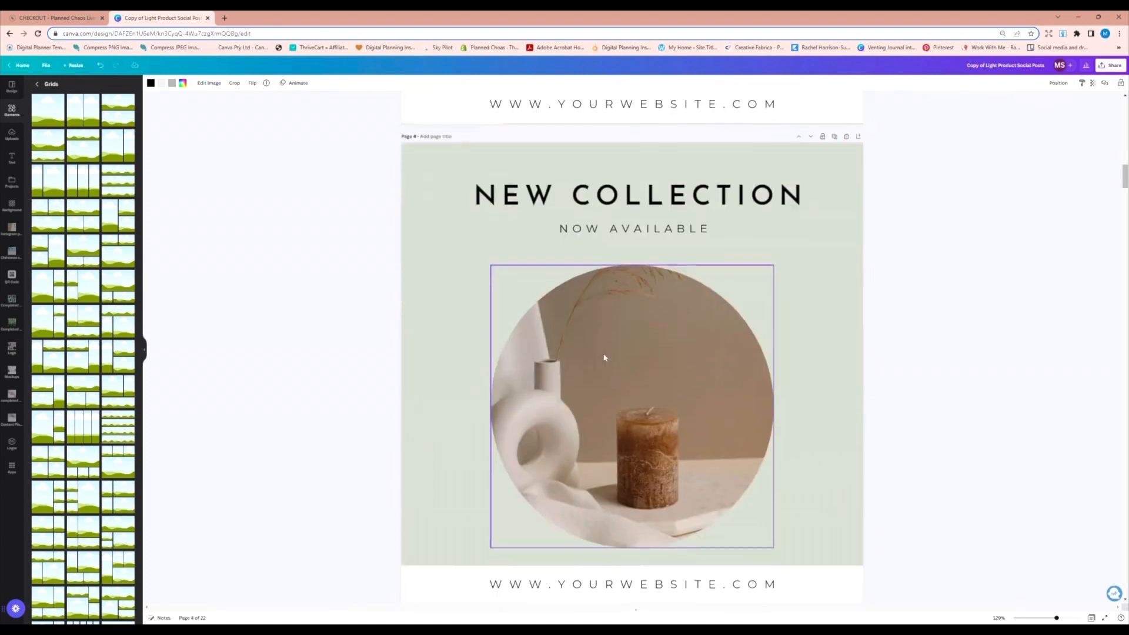
{"action": "left_click", "coordinate": [658, 289]}
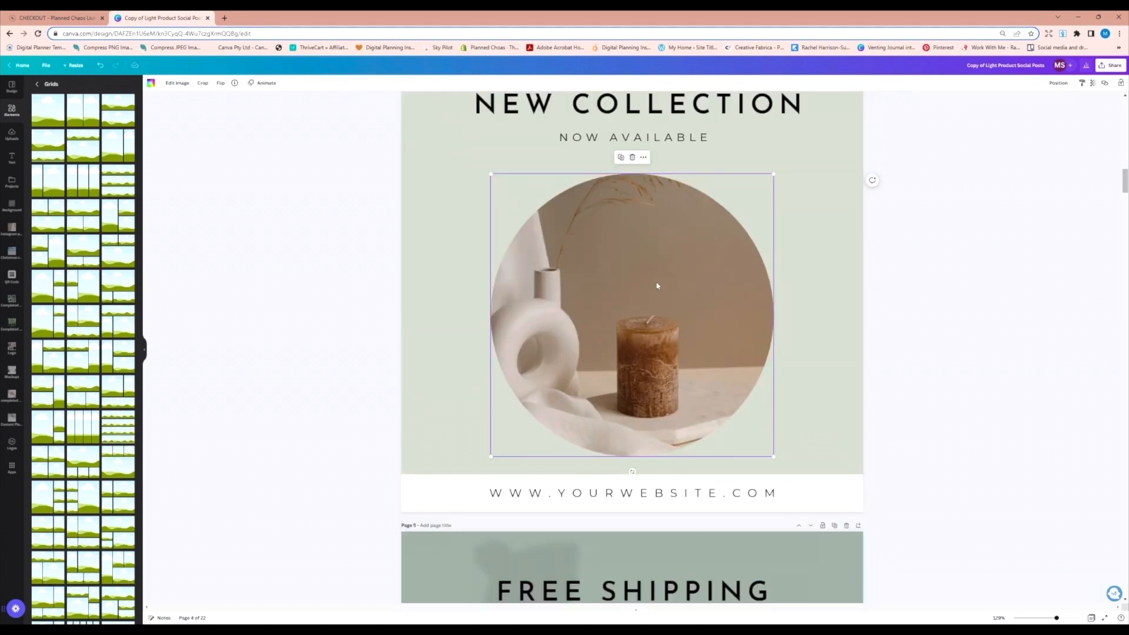
{"action": "left_click", "coordinate": [633, 159]}
{"action": "left_click", "coordinate": [633, 158]}
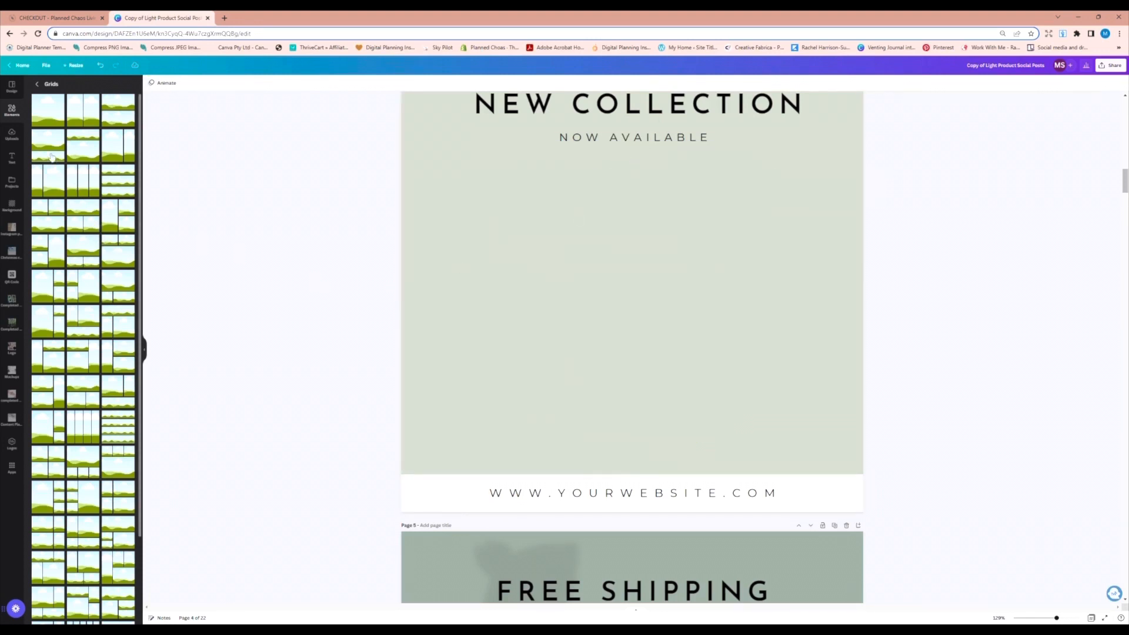
- Add a two-row grid with a taller upper cell and a shorter lower cell to the NEW COLLECTION page
{"action": "left_click_drag", "start_coordinate": [112, 155], "coordinate": [582, 241]}
{"action": "scroll", "coordinate": [595, 263], "scroll_direction": "up", "scroll_amount": 3}
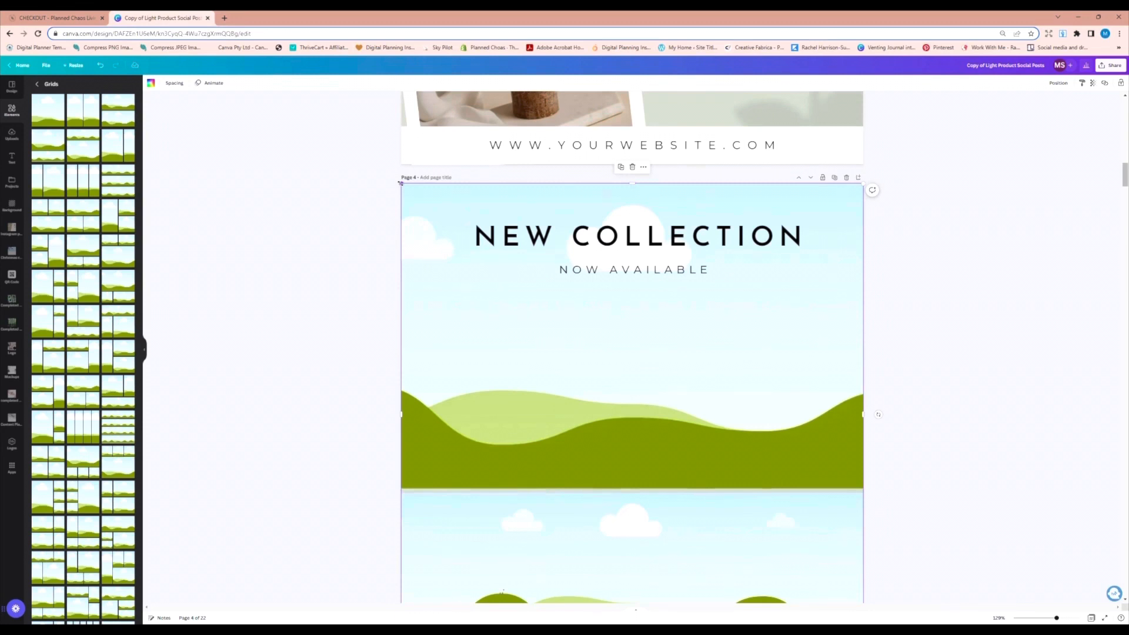
- Shrink the two-row grid and centre it beneath the NOW AVAILABLE subtitle on the NEW COLLECTION page
{"action": "left_click_drag", "start_coordinate": [400, 183], "coordinate": [529, 373]}
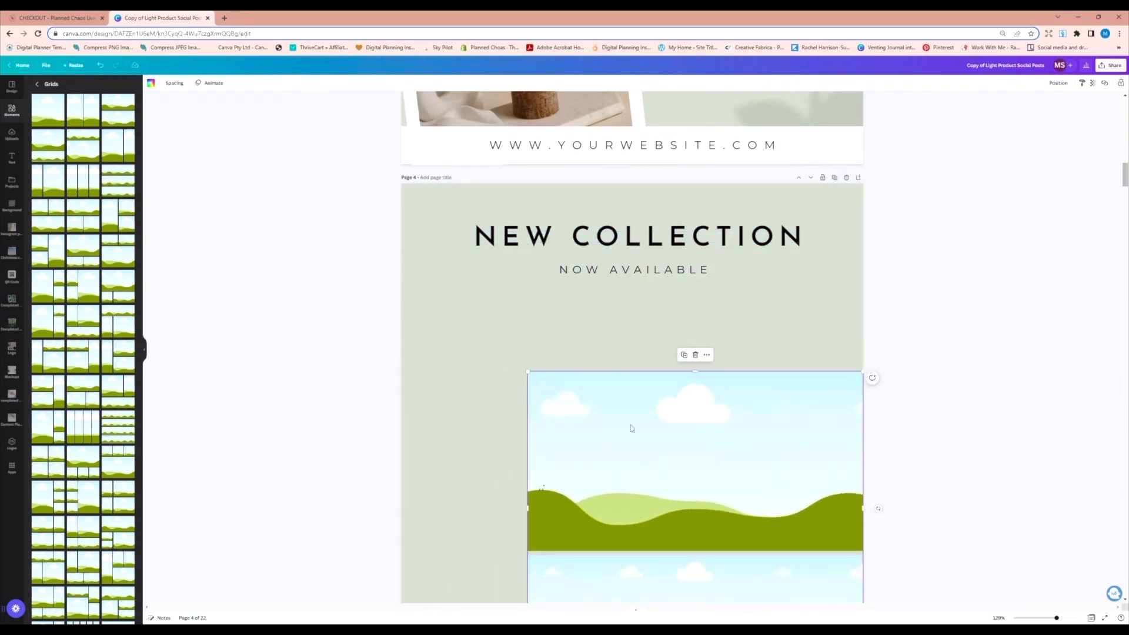
{"action": "left_click_drag", "start_coordinate": [631, 428], "coordinate": [575, 349]}
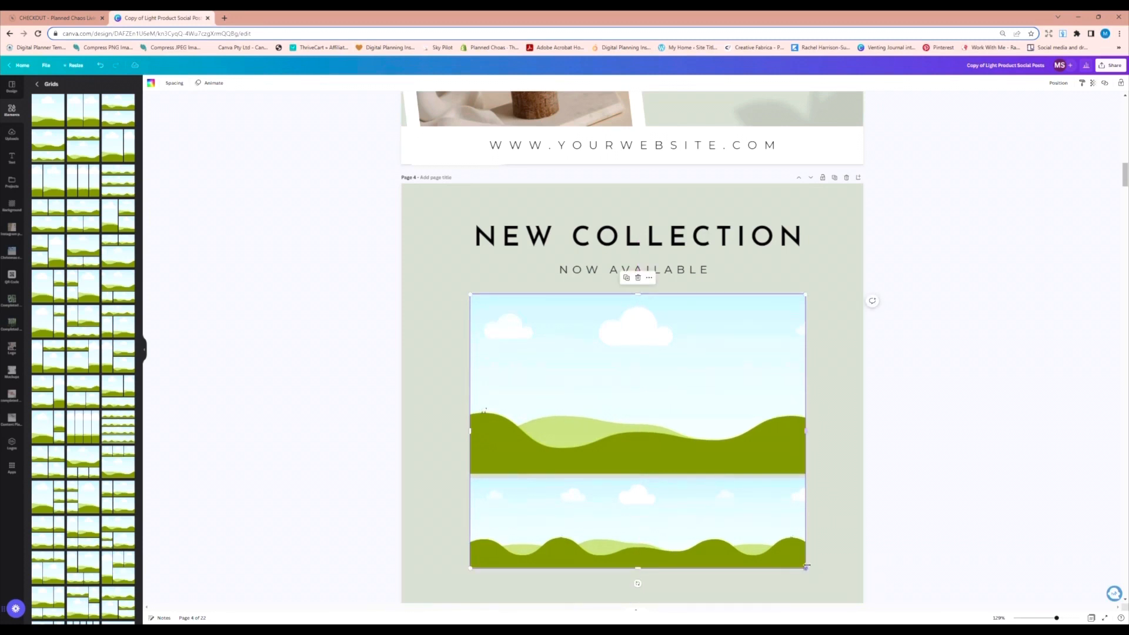
{"action": "left_click_drag", "start_coordinate": [805, 568], "coordinate": [747, 494]}
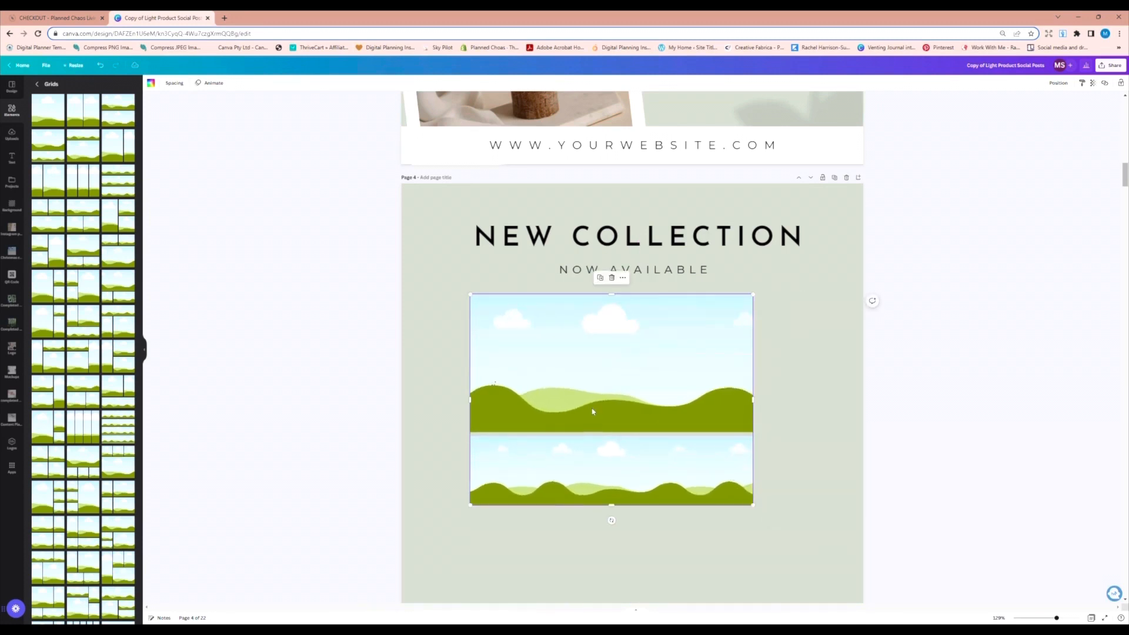
{"action": "left_click_drag", "start_coordinate": [600, 404], "coordinate": [609, 409]}
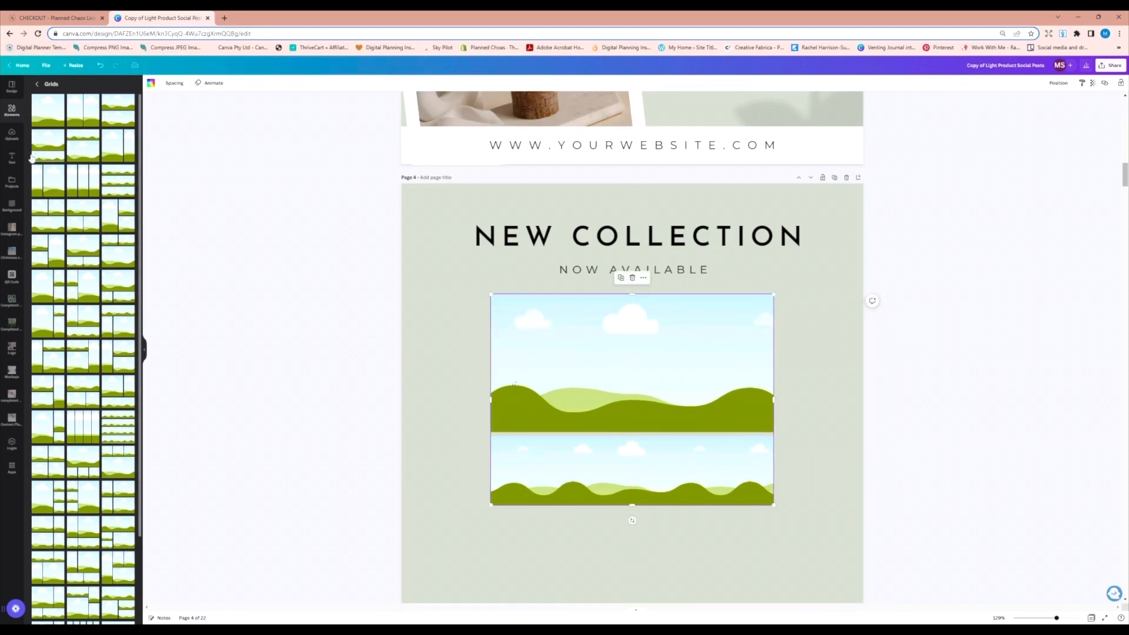
- Fill the grid's upper cell with the dark floral planner photo and lower cell with the wooden-tray planner photo, and lengthen the grid downward
{"action": "left_click", "coordinate": [11, 137]}
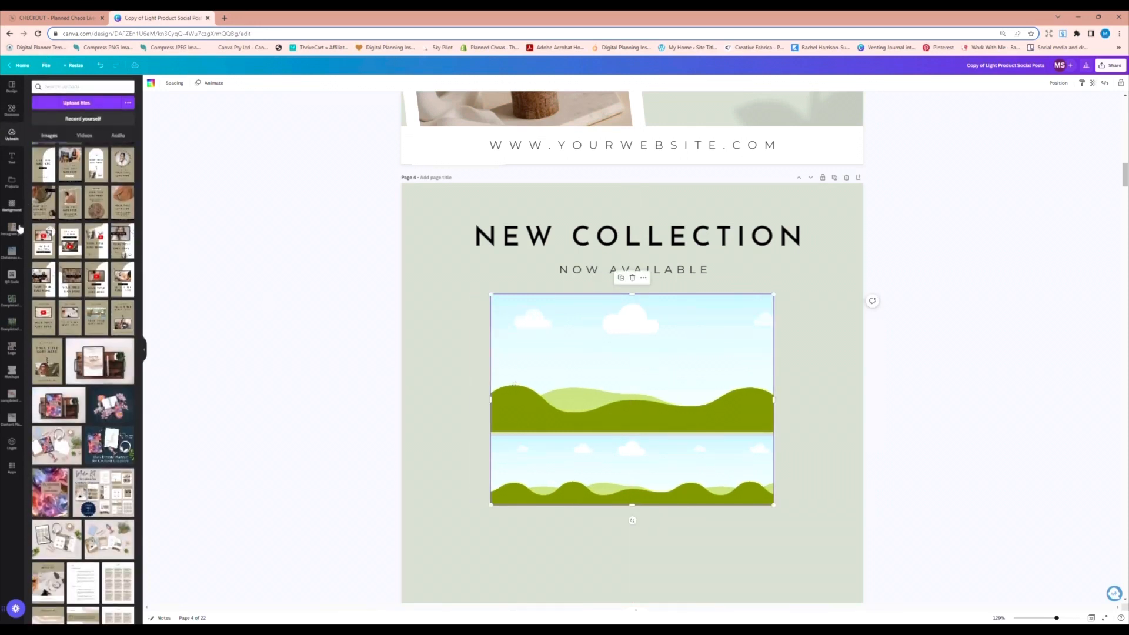
{"action": "left_click_drag", "start_coordinate": [105, 362], "coordinate": [297, 340]}
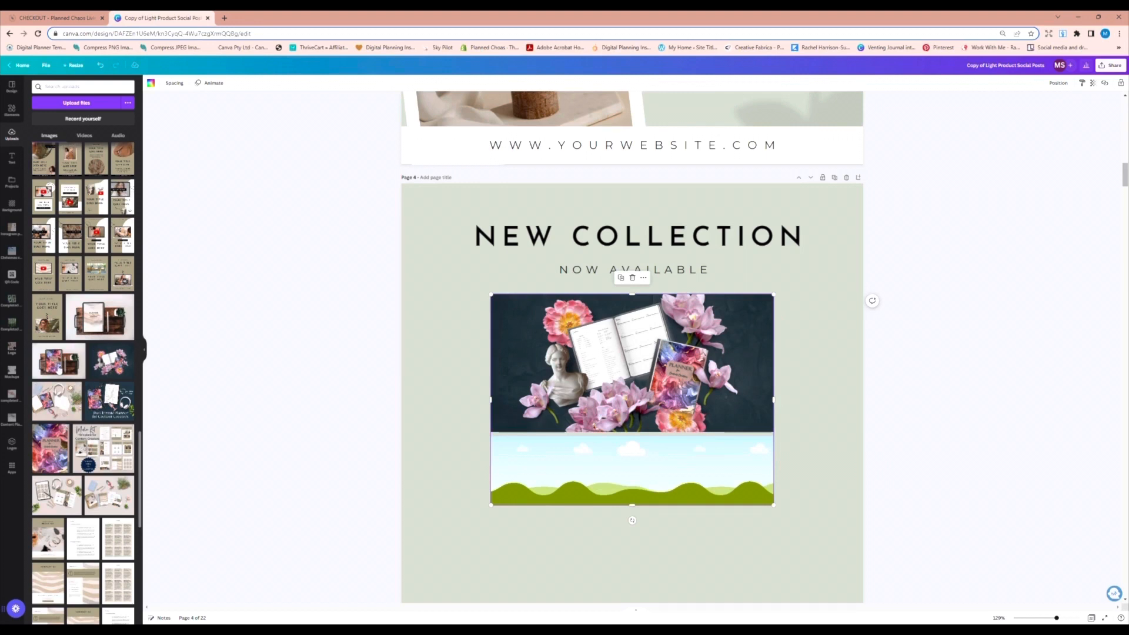
{"action": "left_click_drag", "start_coordinate": [54, 368], "coordinate": [660, 467]}
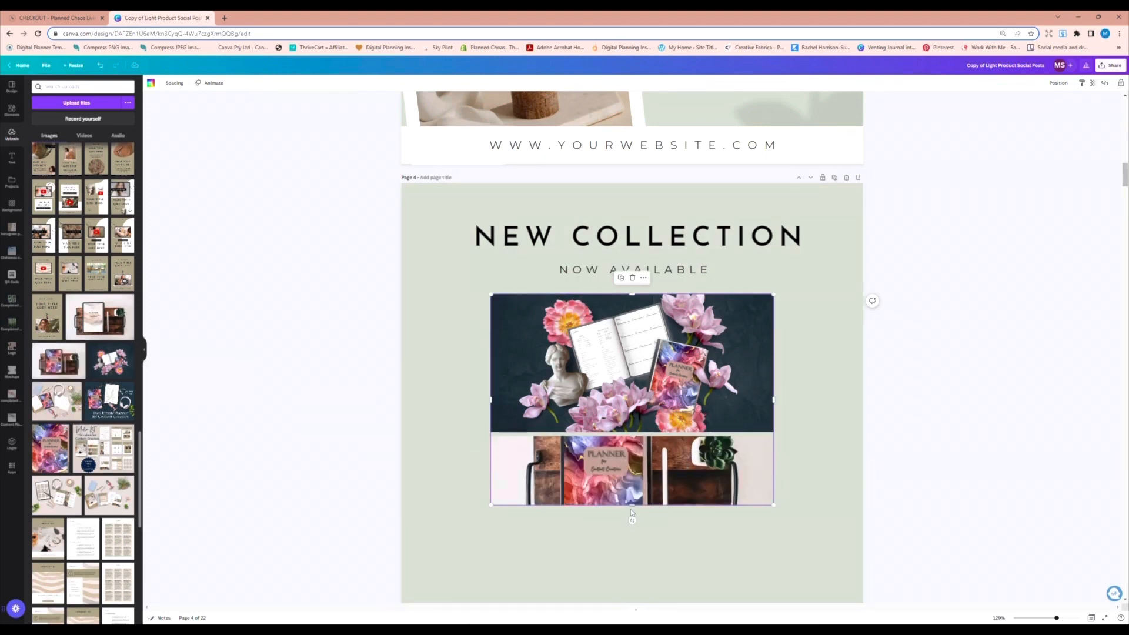
{"action": "left_click_drag", "start_coordinate": [633, 507], "coordinate": [639, 542]}
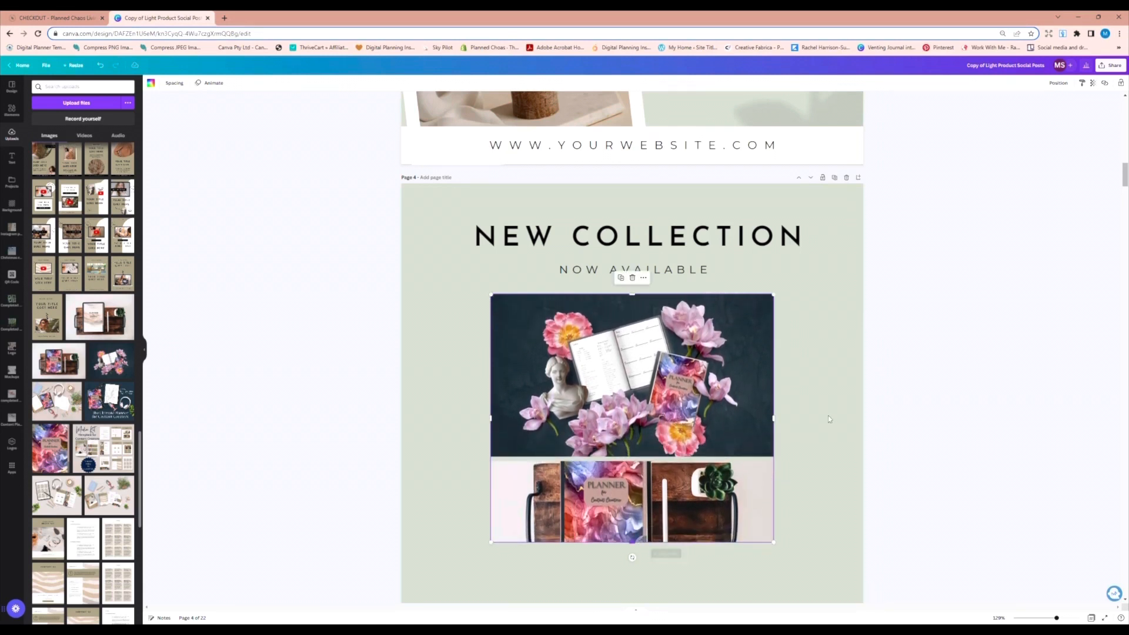
{"action": "left_click", "coordinate": [791, 362]}
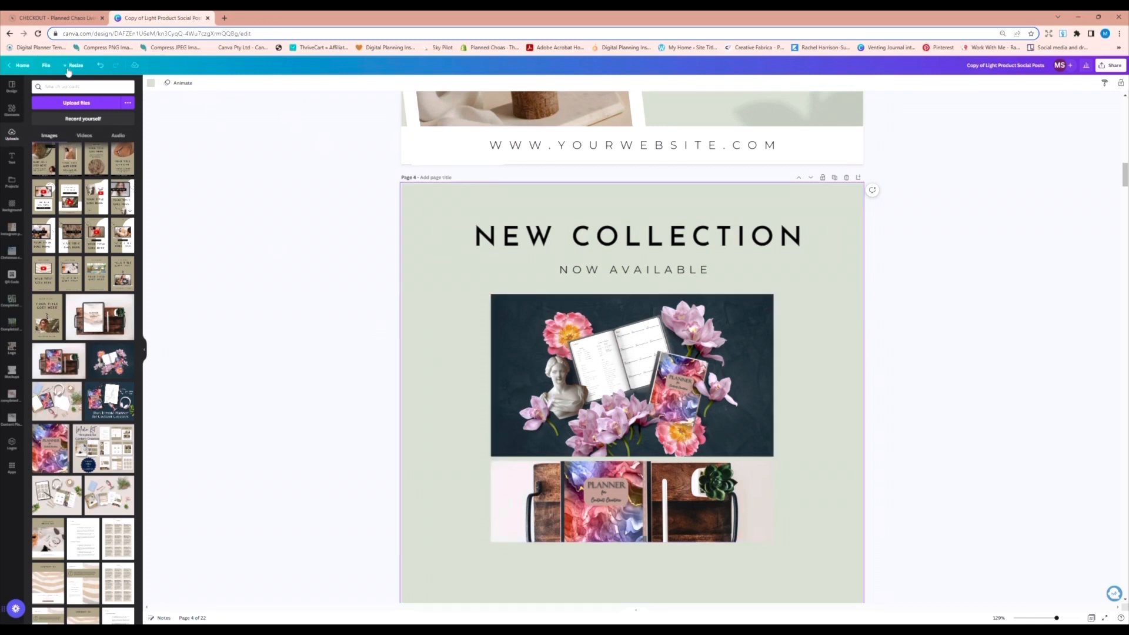
- Undo all the grid edits on the NEW COLLECTION page until the original round candle photo is restored
{"action": "left_click", "coordinate": [101, 65]}
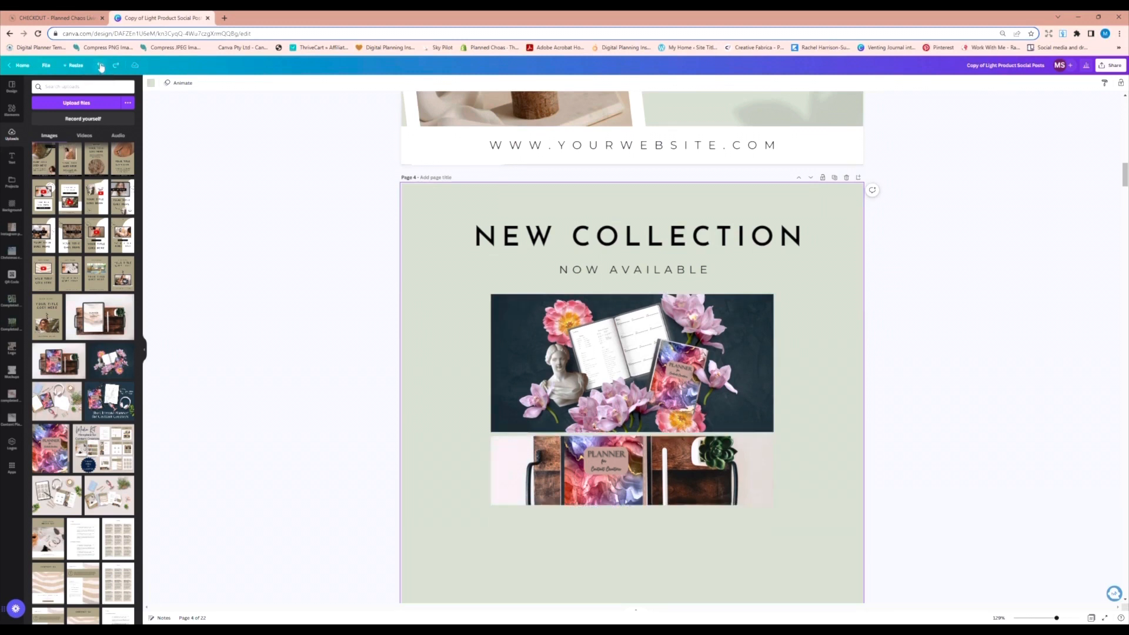
{"action": "left_click", "coordinate": [101, 66]}
{"action": "left_click", "coordinate": [101, 65]}
{"action": "left_click", "coordinate": [100, 65]}
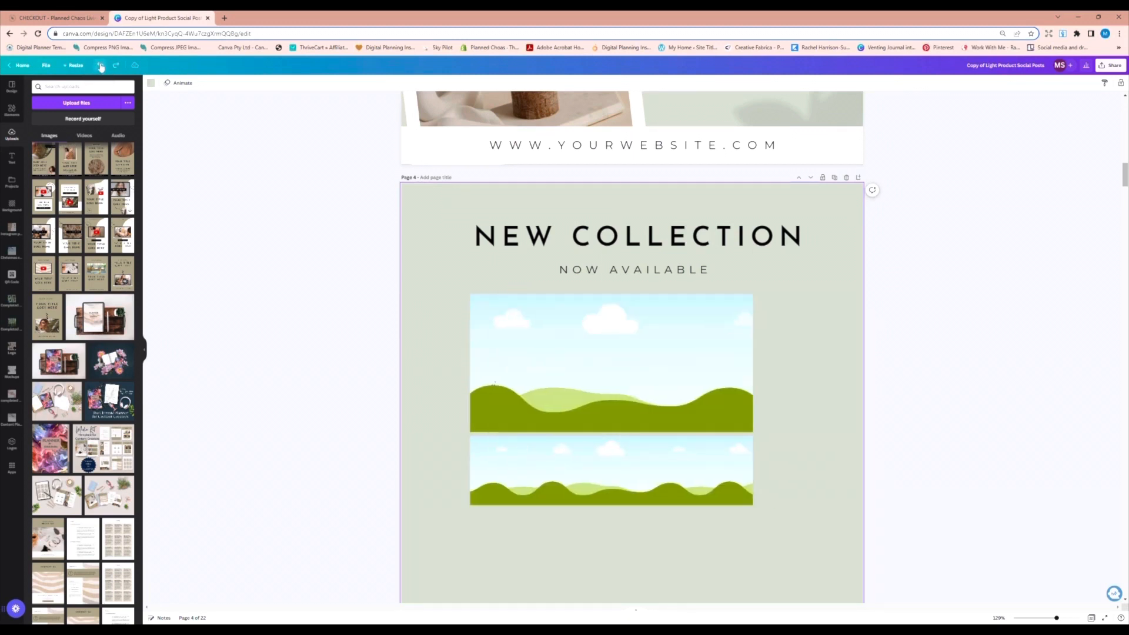
{"action": "left_click", "coordinate": [101, 65]}
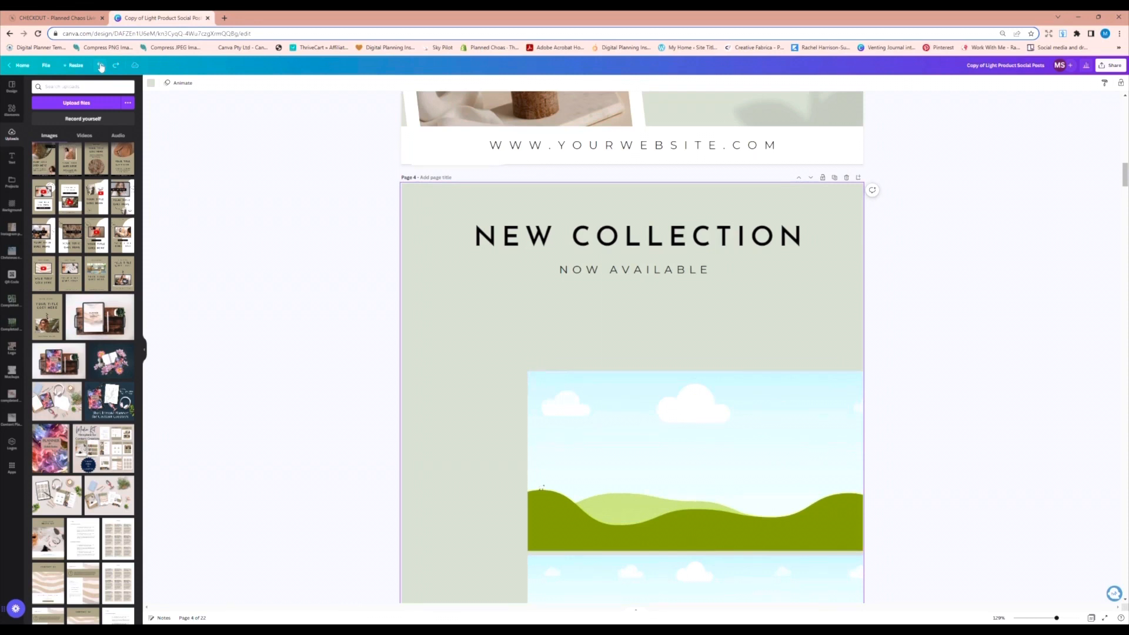
{"action": "left_click", "coordinate": [101, 65]}
{"action": "left_click", "coordinate": [100, 65]}
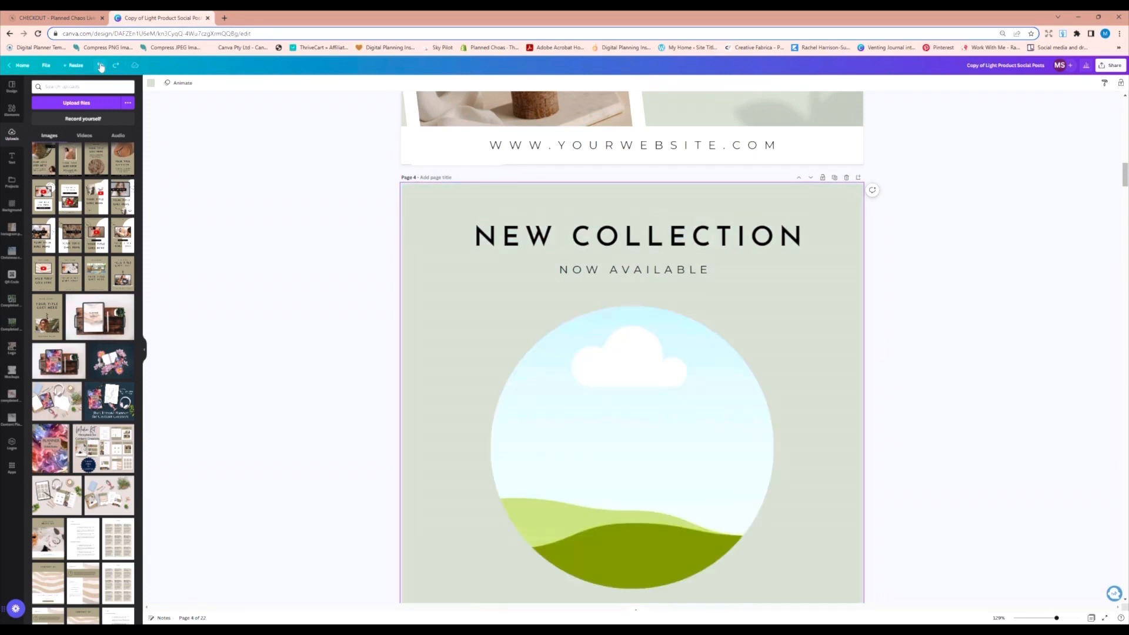
{"action": "left_click", "coordinate": [101, 66]}
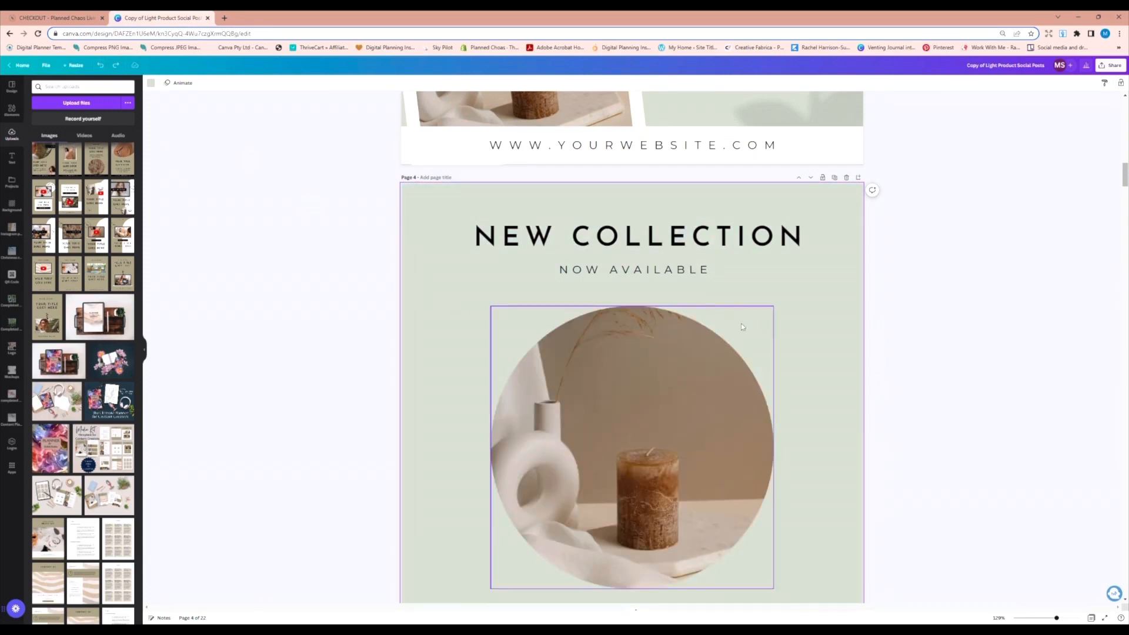
{"action": "scroll", "coordinate": [812, 319], "scroll_direction": "down", "scroll_amount": 2}
{"action": "scroll", "coordinate": [813, 319], "scroll_direction": "up", "scroll_amount": 4}
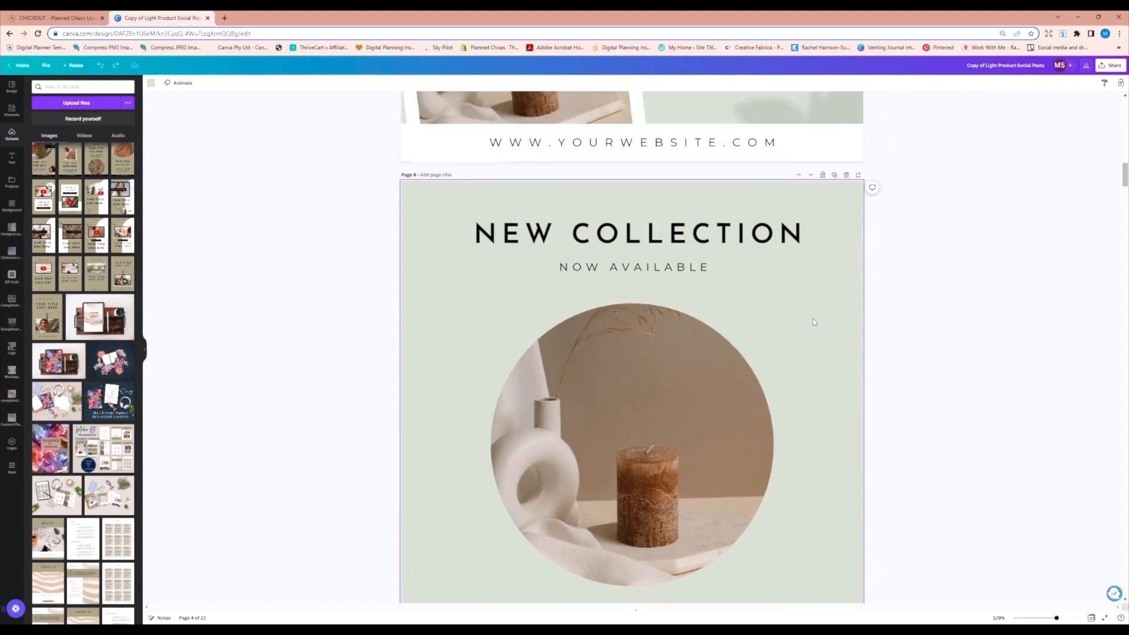
{"action": "scroll", "coordinate": [813, 319], "scroll_direction": "up", "scroll_amount": 14}
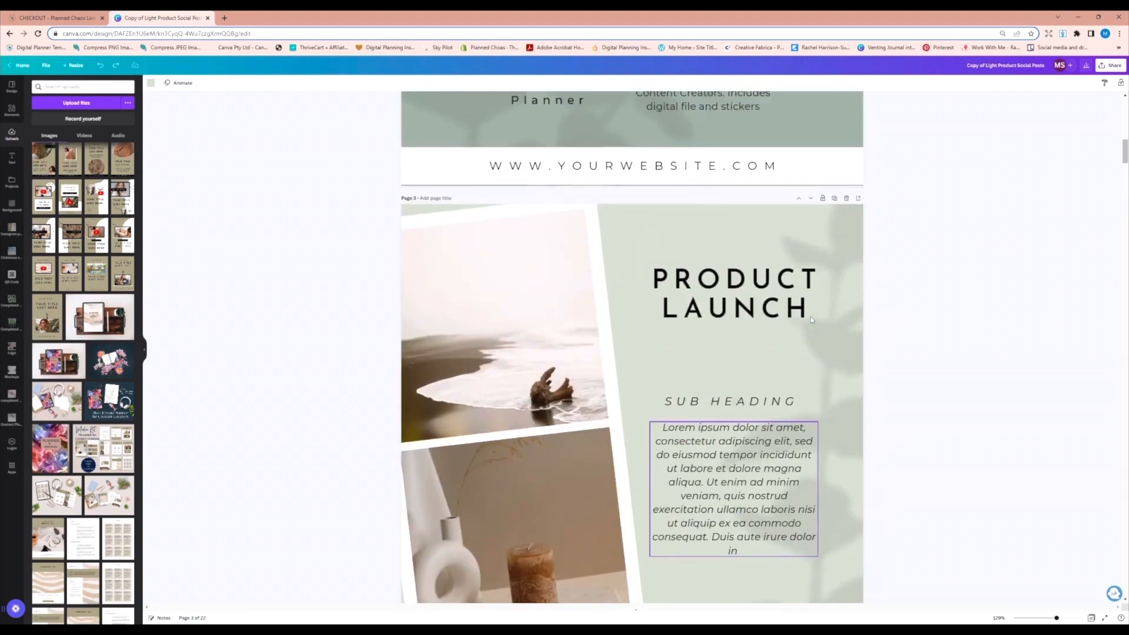
{"action": "scroll", "coordinate": [810, 319], "scroll_direction": "up", "scroll_amount": 3}
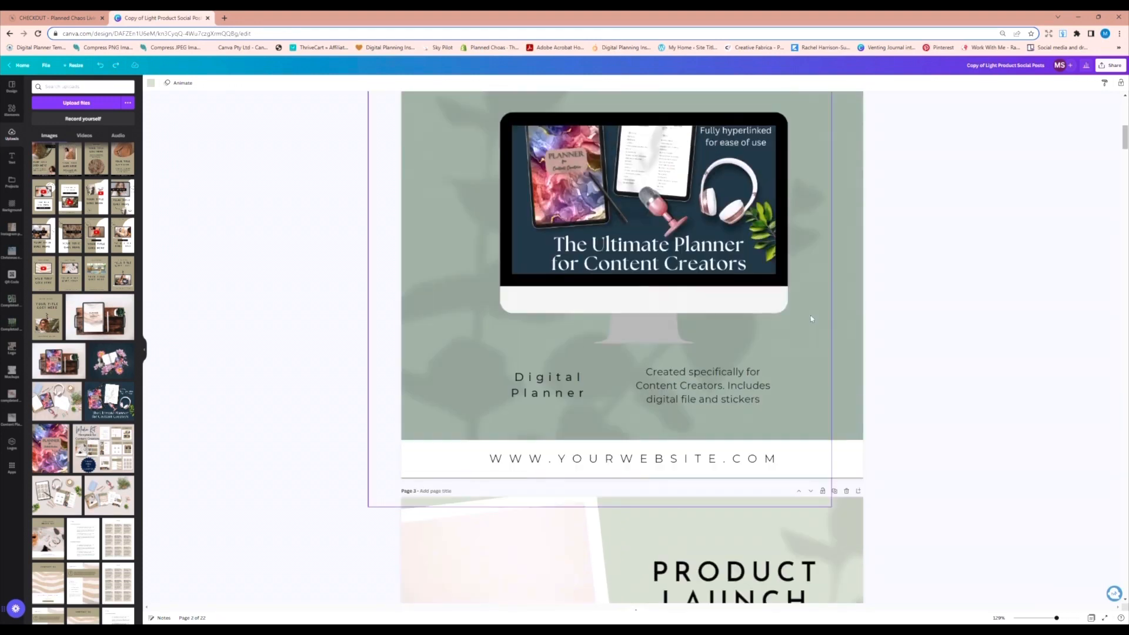
{"action": "left_click", "coordinate": [596, 464]}
{"action": "double_click", "coordinate": [596, 463]}
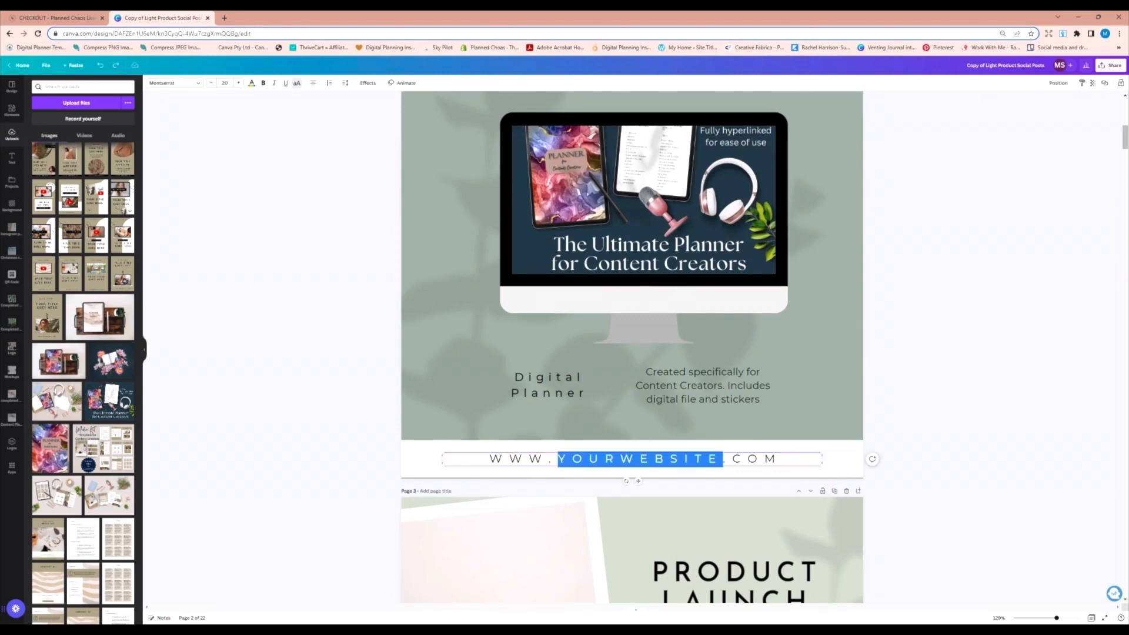
{"action": "left_click", "coordinate": [660, 387]}
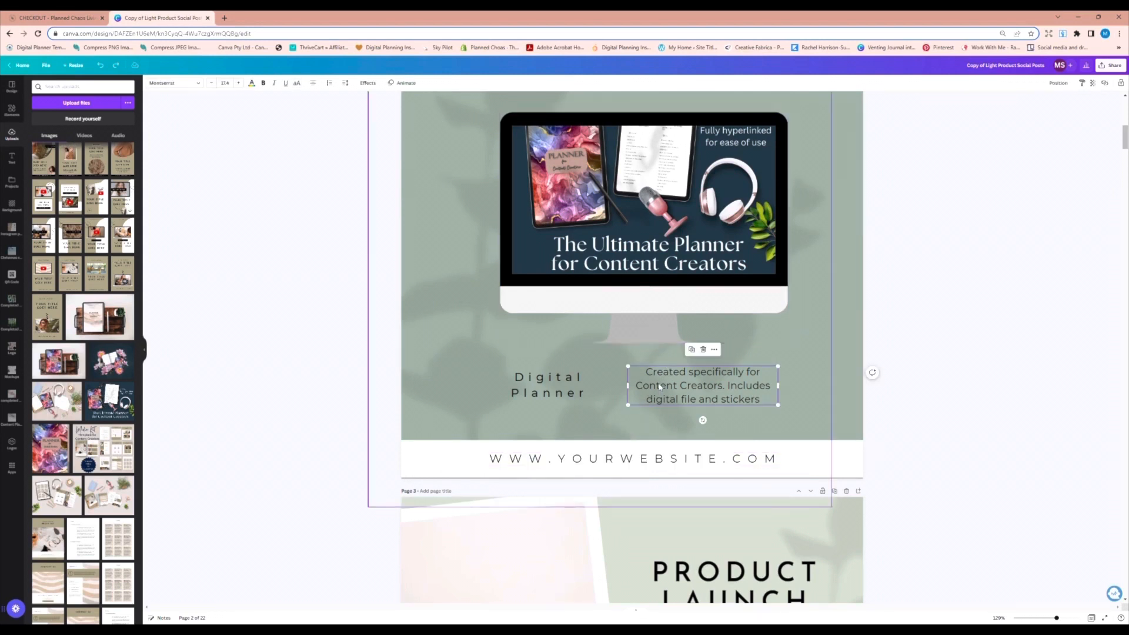
- Try the Curve shape effect on the "Digital Planner" text of the BEST SELLER page and set its shape back to None
{"action": "left_click", "coordinate": [549, 380]}
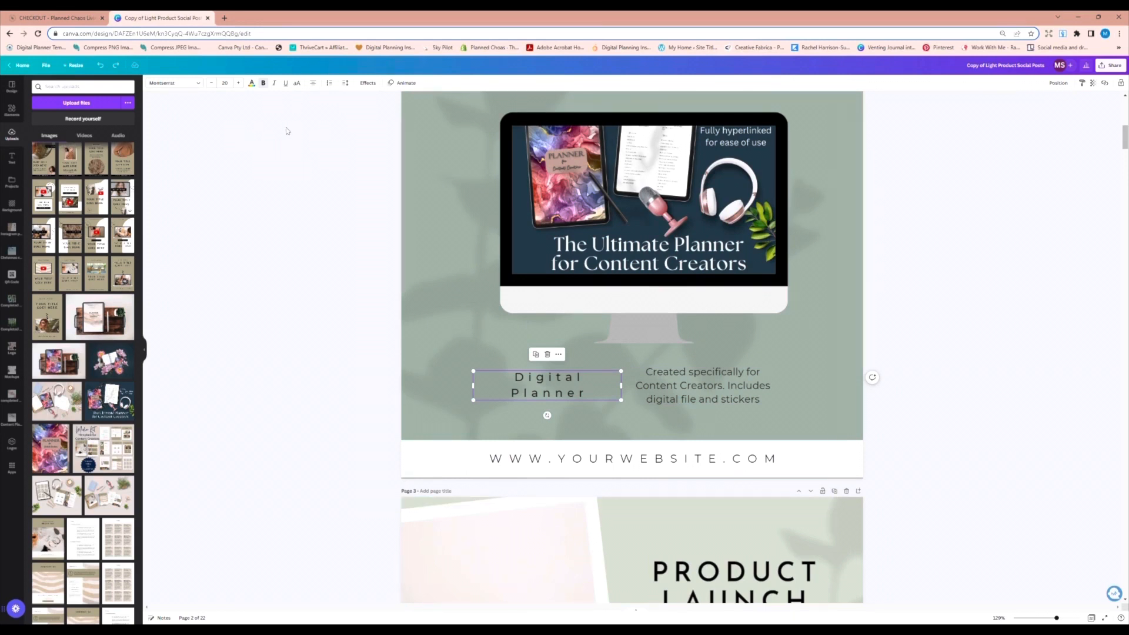
{"action": "left_click", "coordinate": [369, 83]}
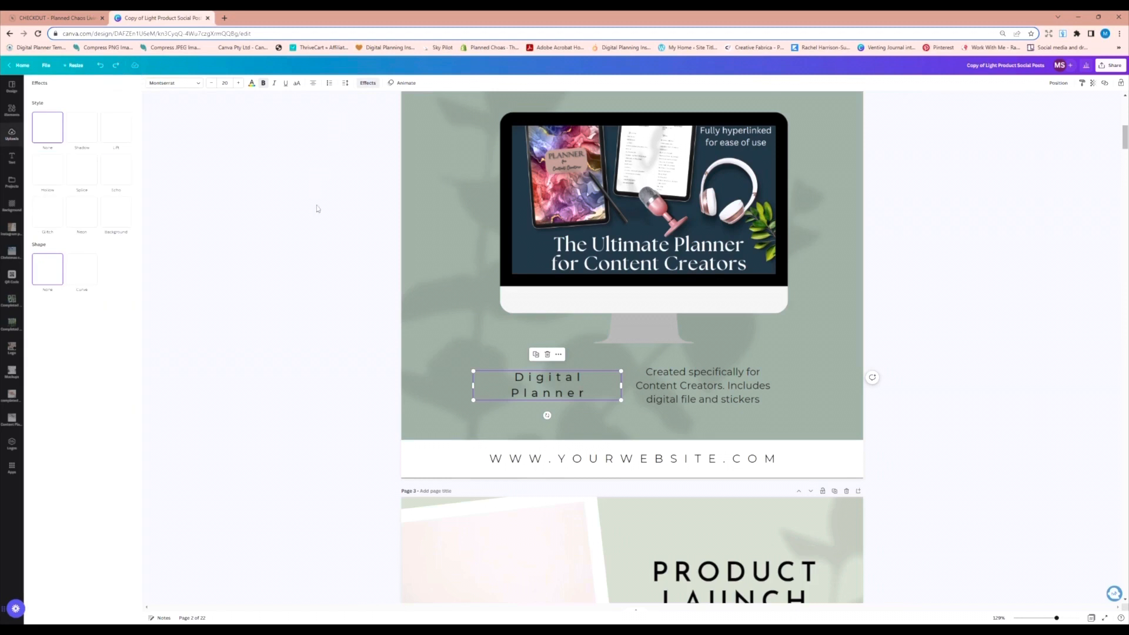
{"action": "left_click", "coordinate": [83, 277]}
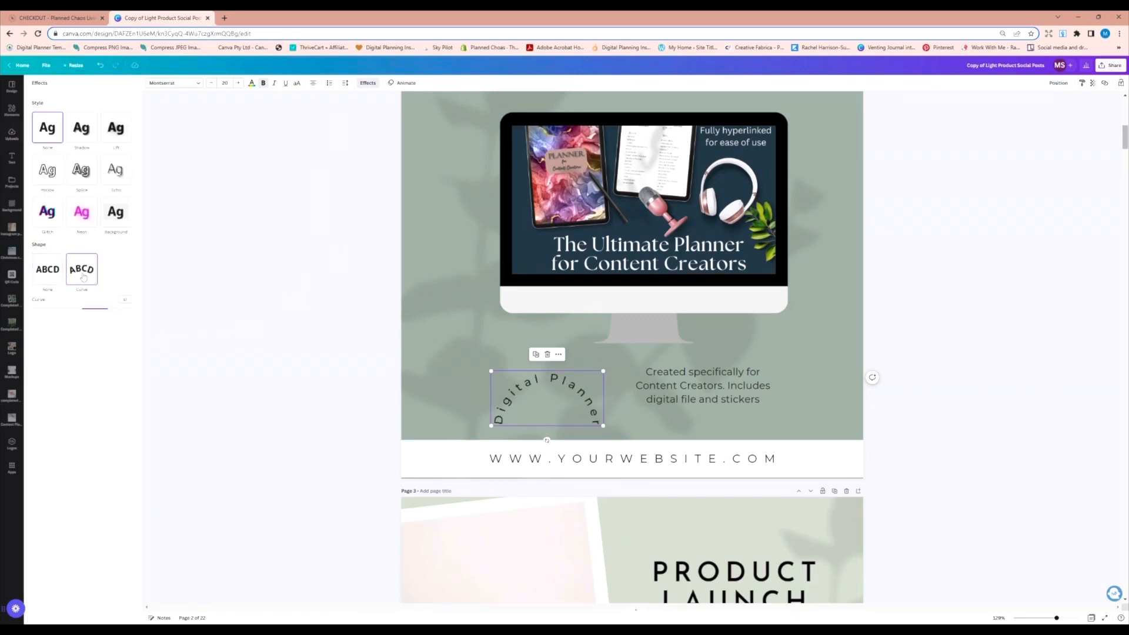
{"action": "left_click", "coordinate": [52, 275]}
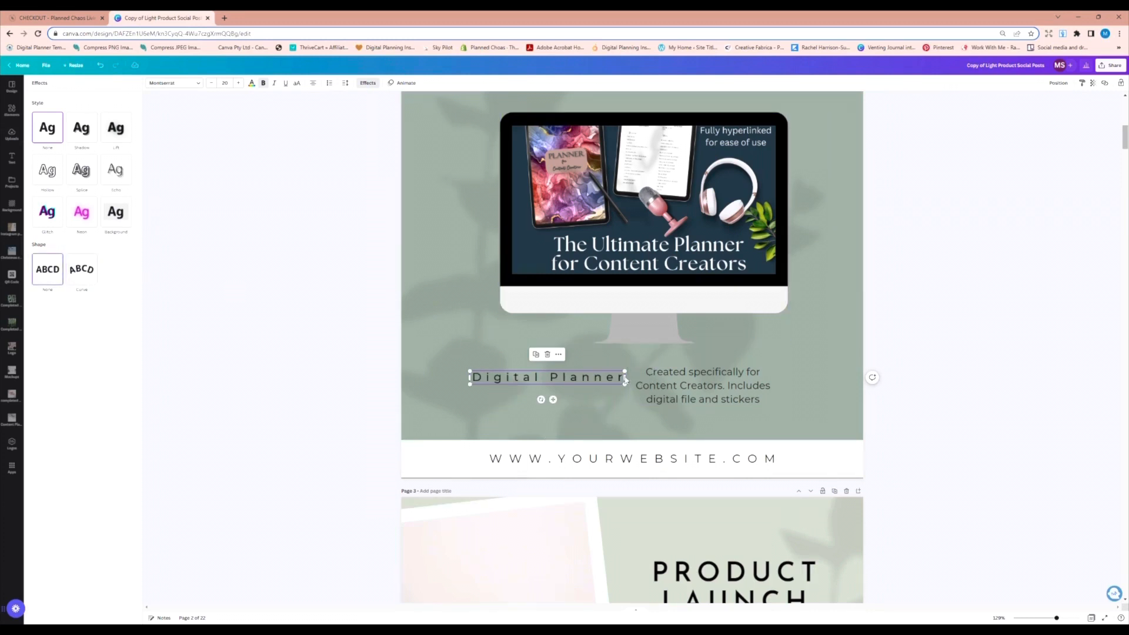
- Narrow the "Digital Planner" text box so the words wrap onto two lines, and adjust the text's spacing slightly
{"action": "left_click_drag", "start_coordinate": [626, 377], "coordinate": [584, 386]}
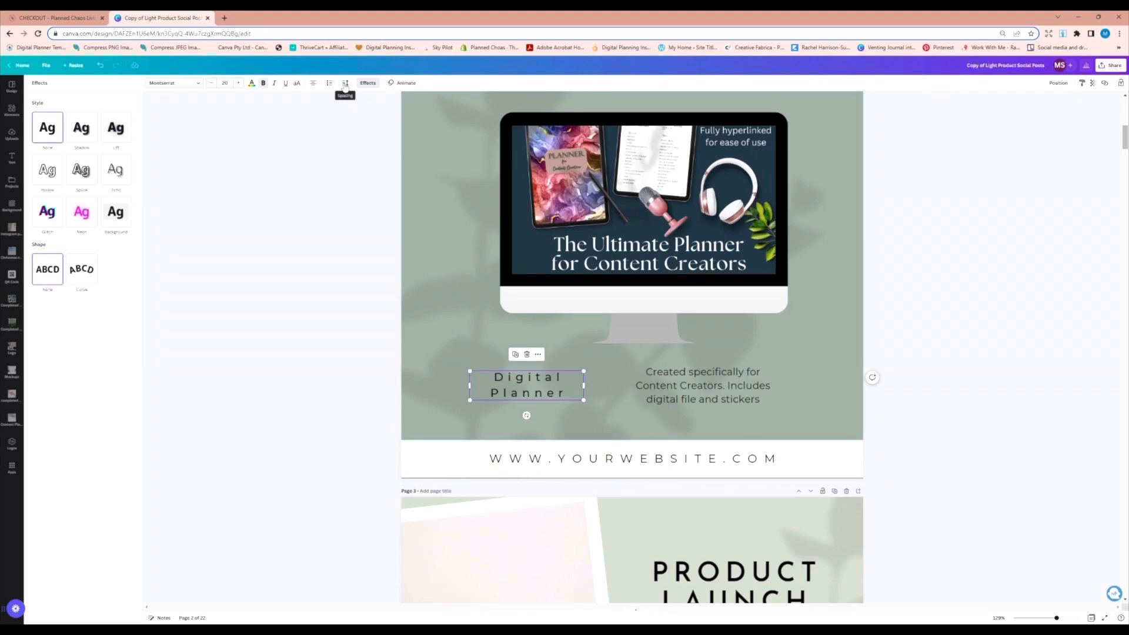
{"action": "left_click", "coordinate": [345, 84]}
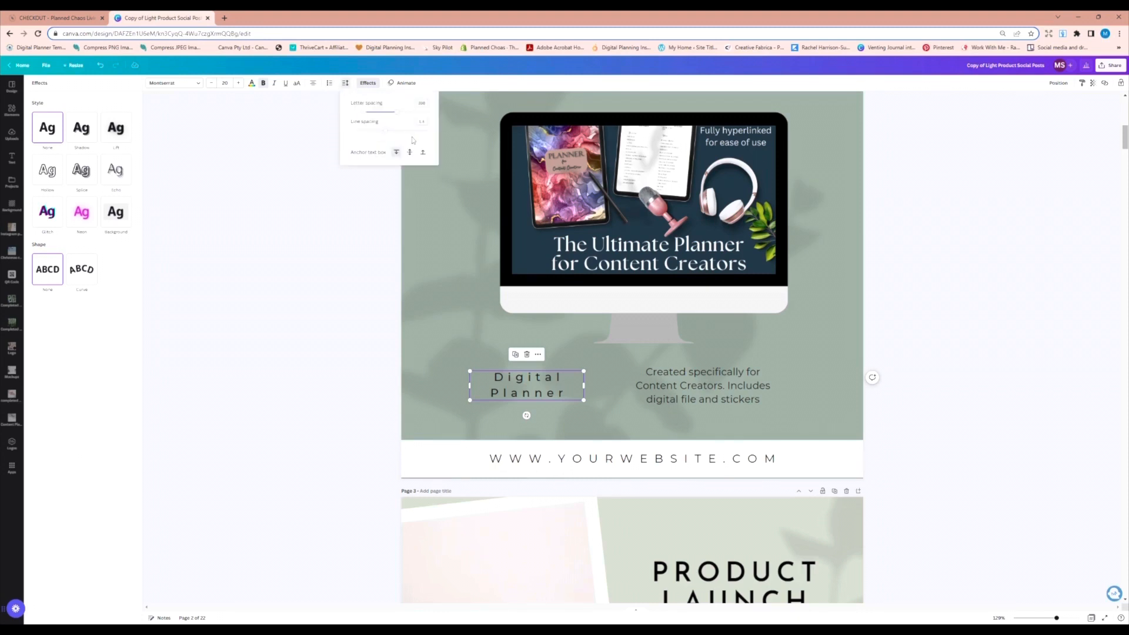
{"action": "mouse_move", "coordinate": [400, 117]}
{"action": "left_mouse_down"}
{"action": "mouse_move", "coordinate": [366, 123]}
{"action": "mouse_move", "coordinate": [398, 122]}
{"action": "left_mouse_up"}
{"action": "mouse_move", "coordinate": [386, 131]}
{"action": "left_mouse_down"}
{"action": "mouse_move", "coordinate": [370, 136]}
{"action": "mouse_move", "coordinate": [407, 138]}
{"action": "mouse_move", "coordinate": [389, 141]}
{"action": "left_mouse_up"}
{"action": "left_click", "coordinate": [443, 245]}
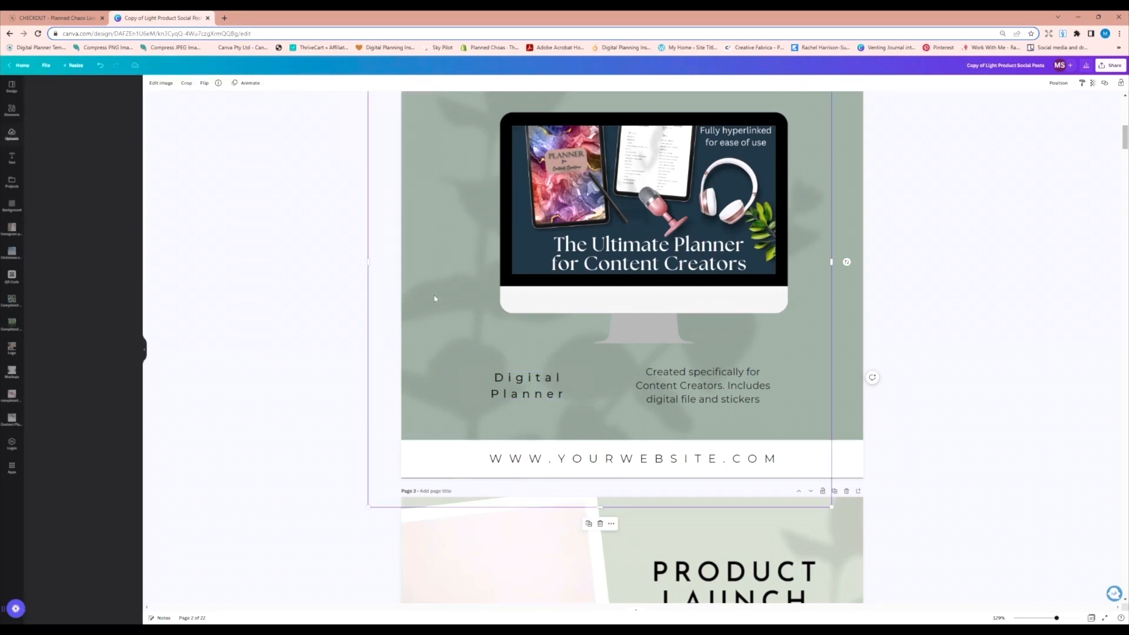
- Shift the leaf shadow image slightly to the right on the PRODUCT SOCIAL POSTS cover page
{"action": "double_click", "coordinate": [511, 394]}
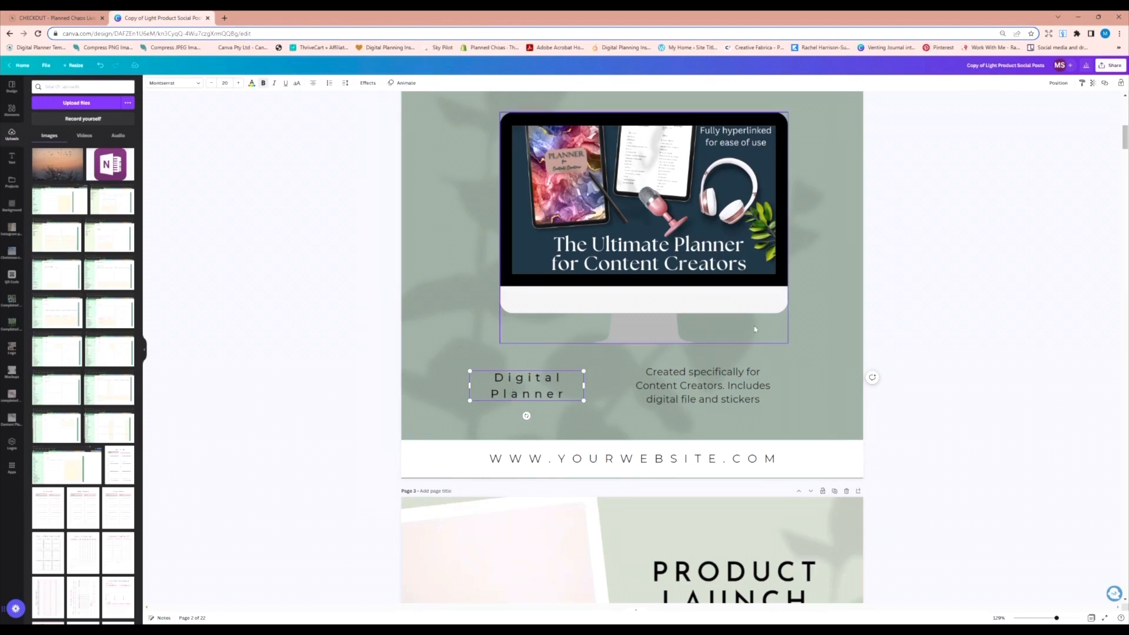
{"action": "scroll", "coordinate": [754, 326], "scroll_direction": "down", "scroll_amount": 5}
{"action": "scroll", "coordinate": [754, 326], "scroll_direction": "down", "scroll_amount": 2}
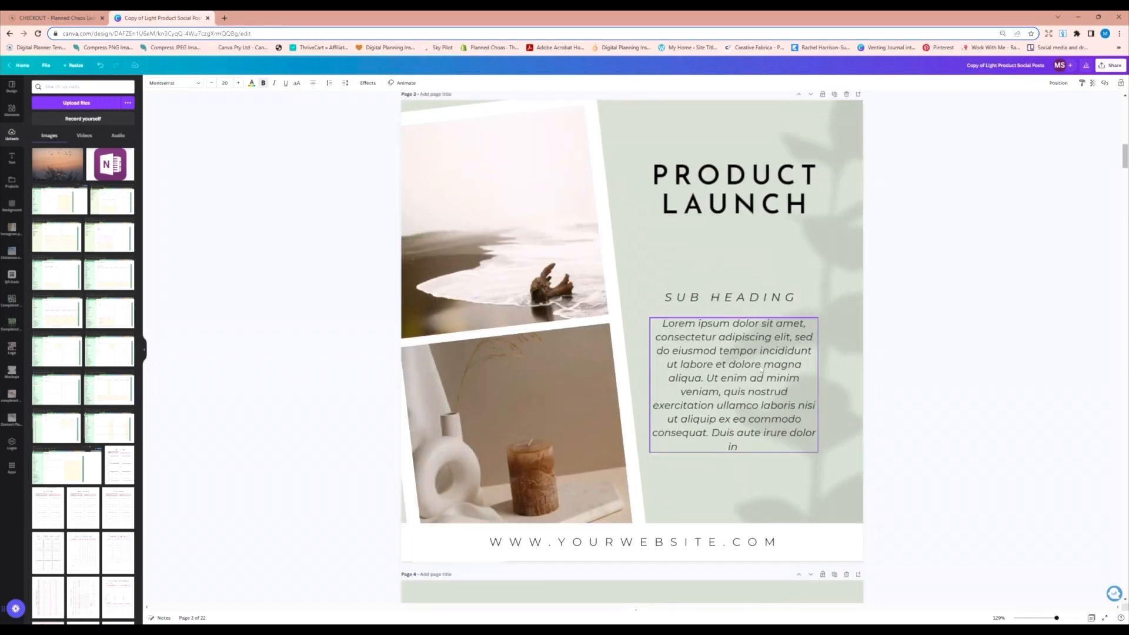
{"action": "scroll", "coordinate": [759, 365], "scroll_direction": "up", "scroll_amount": 2}
{"action": "scroll", "coordinate": [758, 366], "scroll_direction": "up", "scroll_amount": 12}
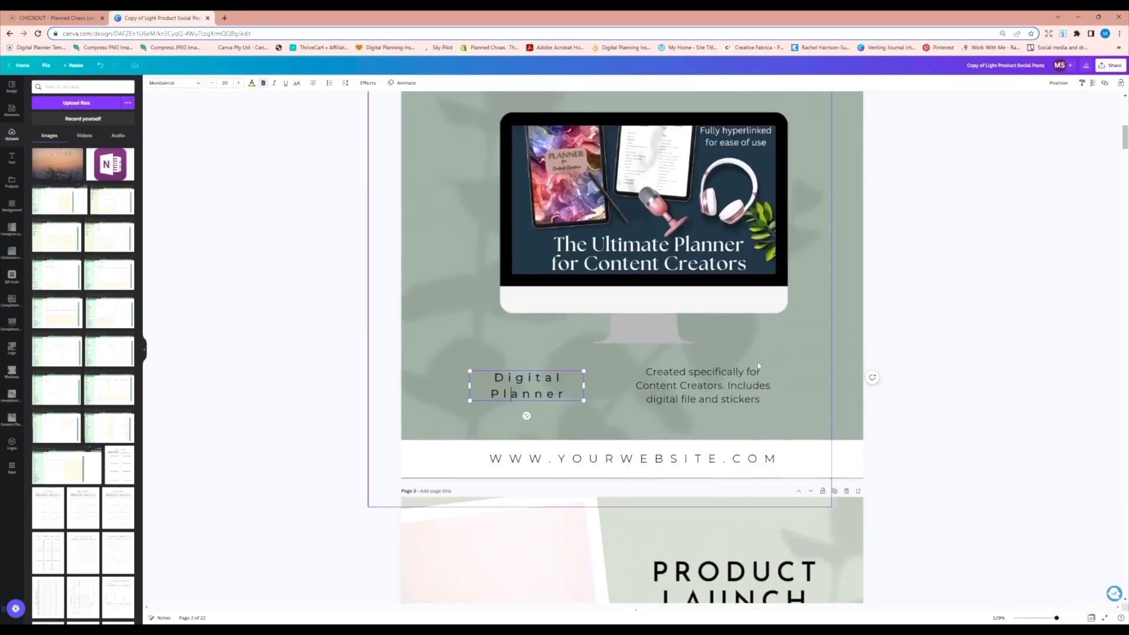
{"action": "scroll", "coordinate": [758, 365], "scroll_direction": "up", "scroll_amount": 2}
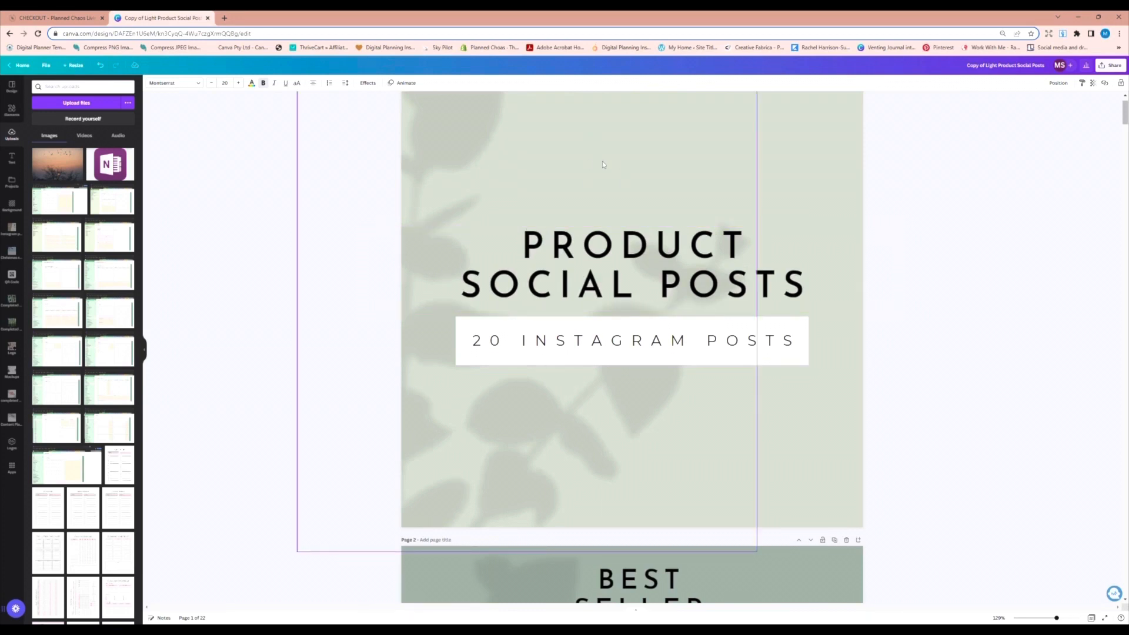
{"action": "mouse_move", "coordinate": [553, 160]}
{"action": "left_mouse_down"}
{"action": "mouse_move", "coordinate": [579, 162]}
{"action": "mouse_move", "coordinate": [548, 164]}
{"action": "left_mouse_up"}
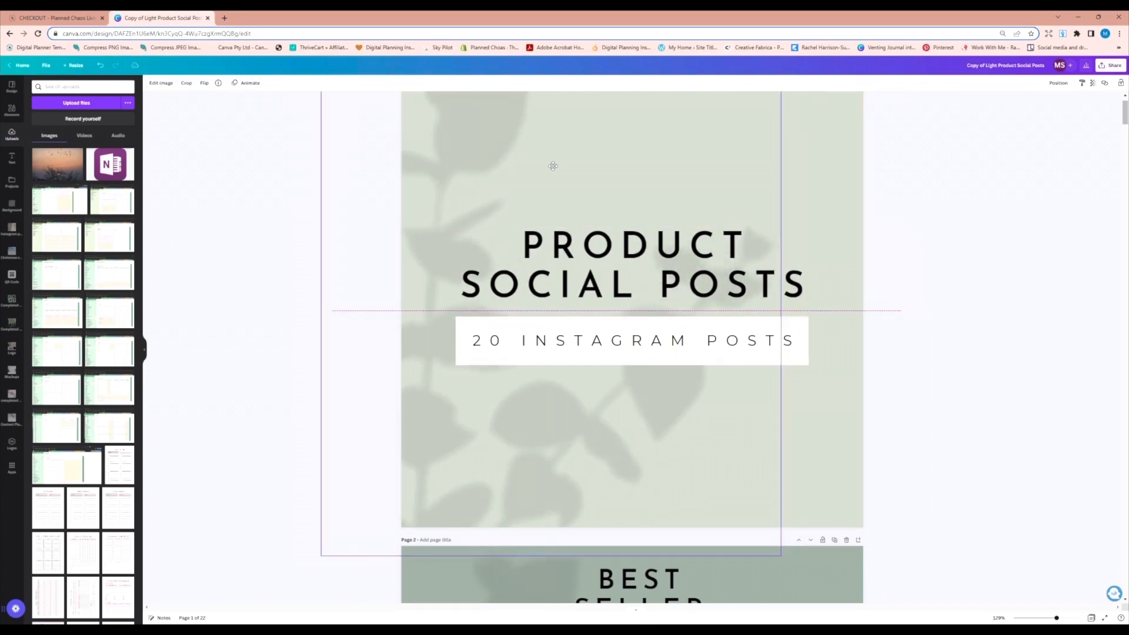
- Leave the grids collection and search the elements library for "shadows"
{"action": "left_click", "coordinate": [18, 113]}
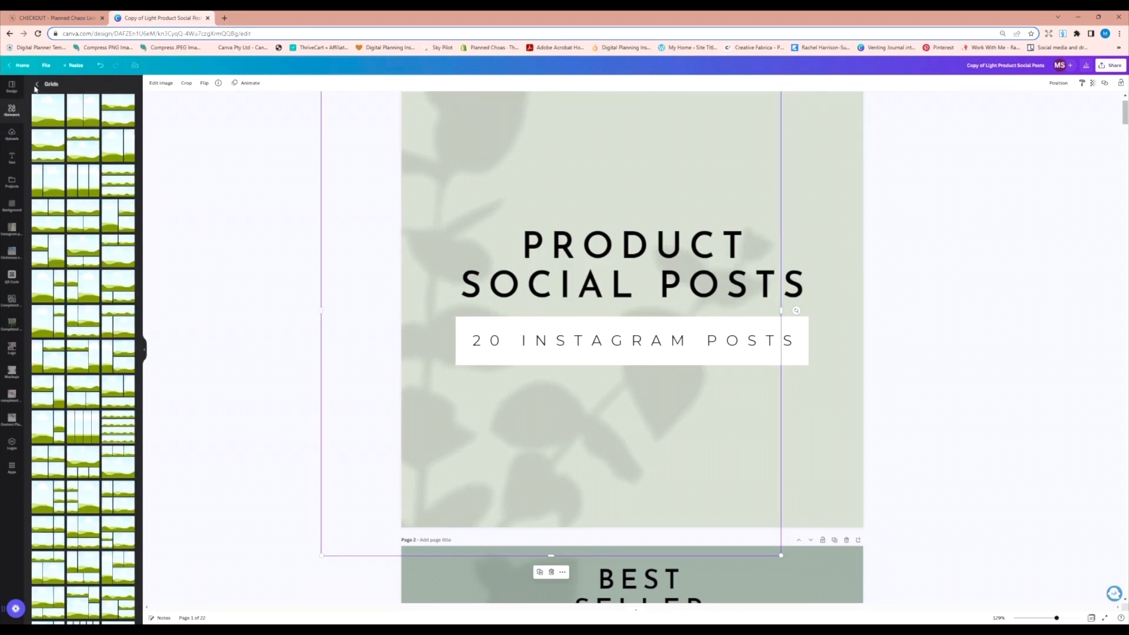
{"action": "left_click", "coordinate": [37, 84]}
{"action": "left_click", "coordinate": [74, 87]}
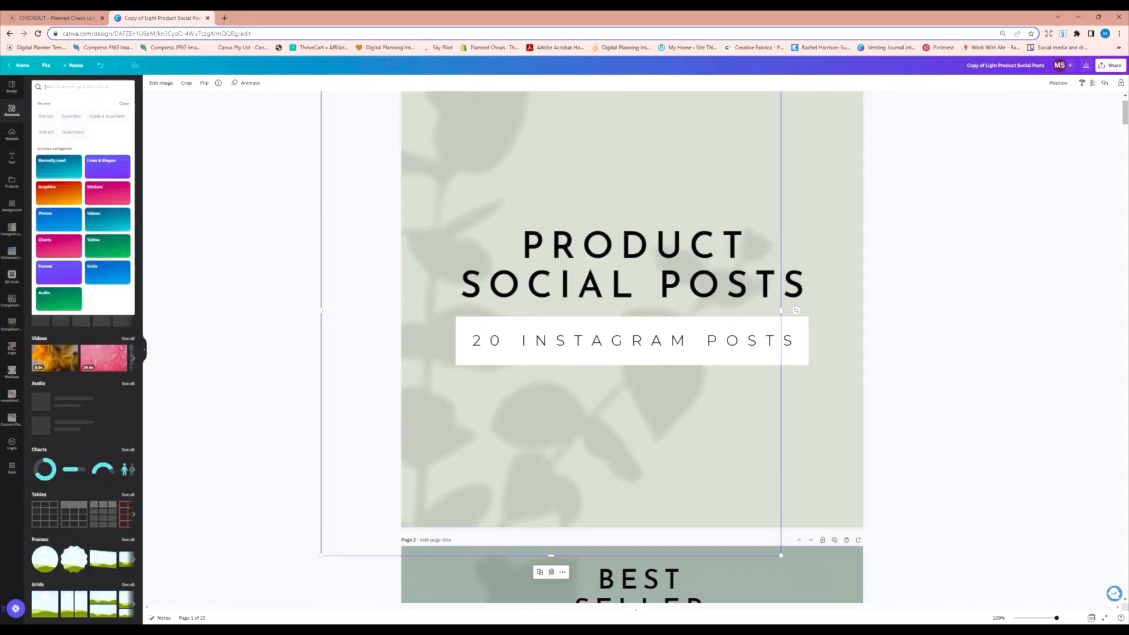
{"action": "type", "text": "shadows"}
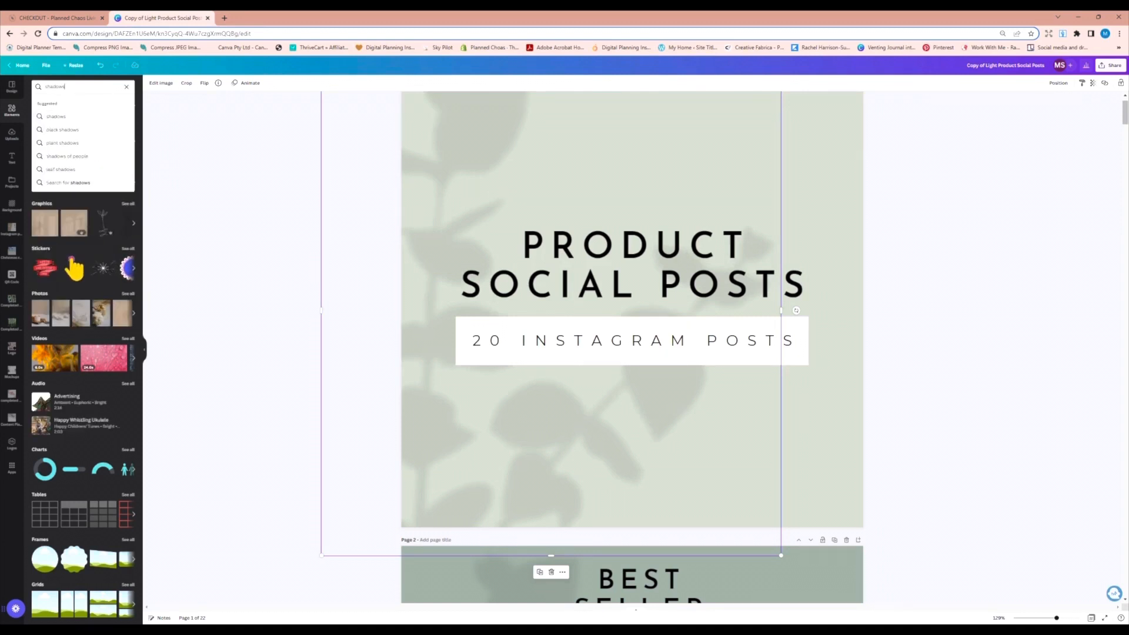
{"action": "key", "text": "Return"}
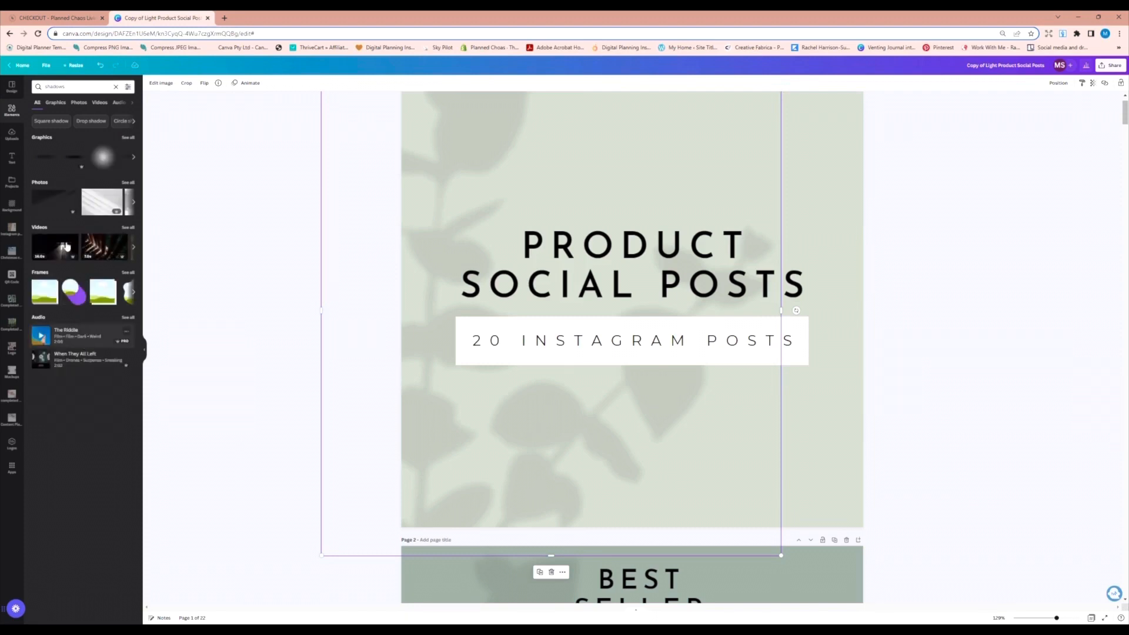
- Limit the shadow results to graphics, try a diagonal light shadow on the cover page and delete it
{"action": "left_click", "coordinate": [126, 138]}
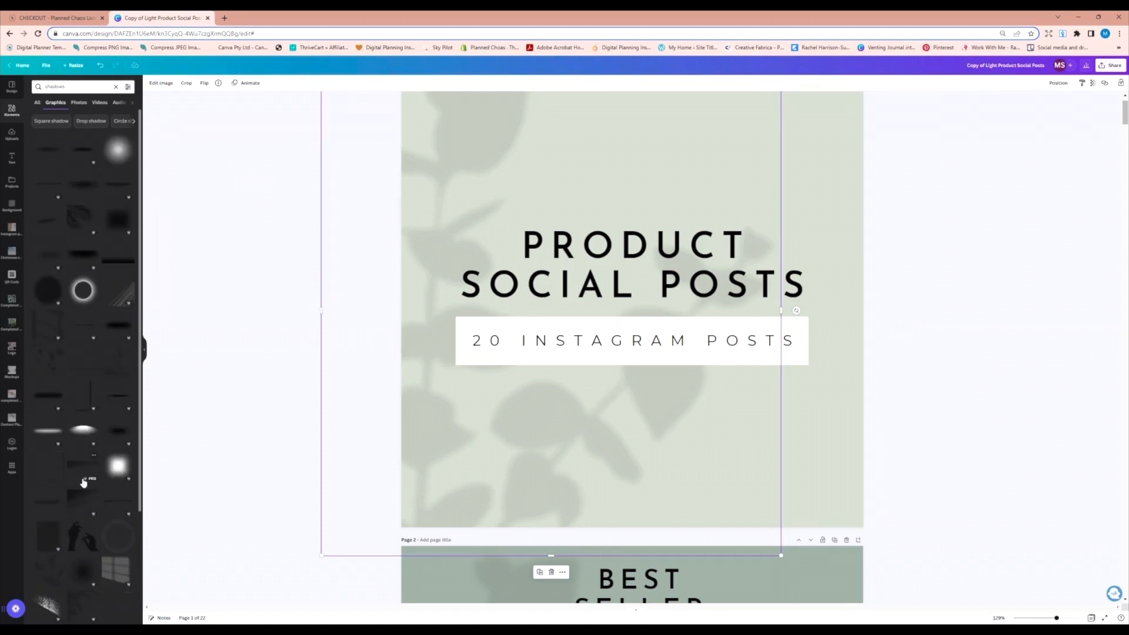
{"action": "scroll", "coordinate": [86, 447], "scroll_direction": "down", "scroll_amount": 3}
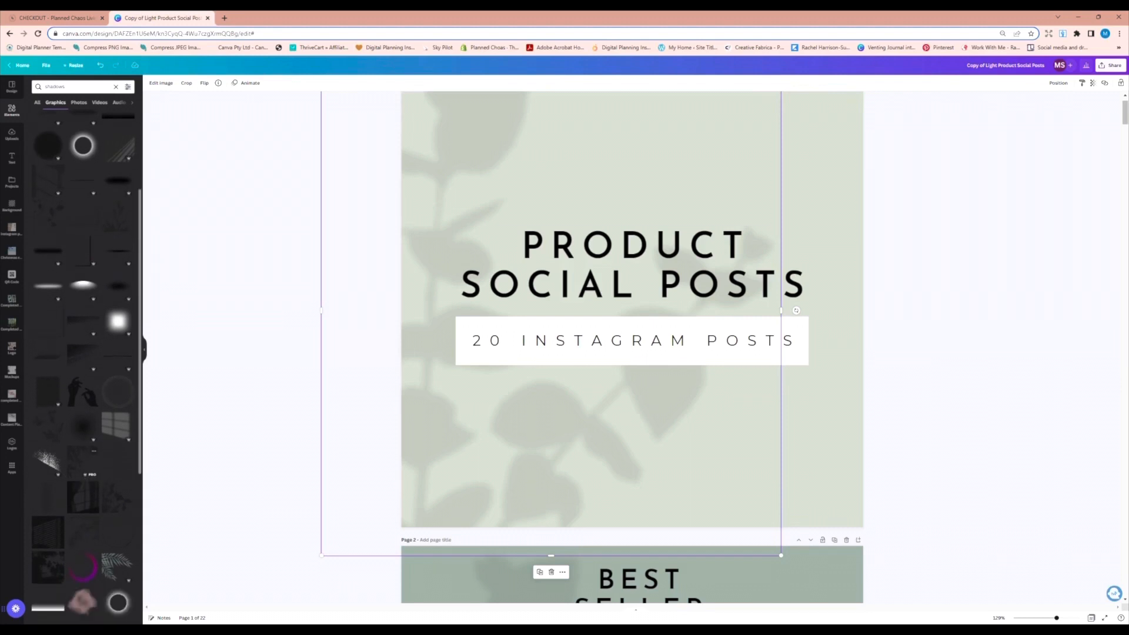
{"action": "left_click", "coordinate": [81, 358]}
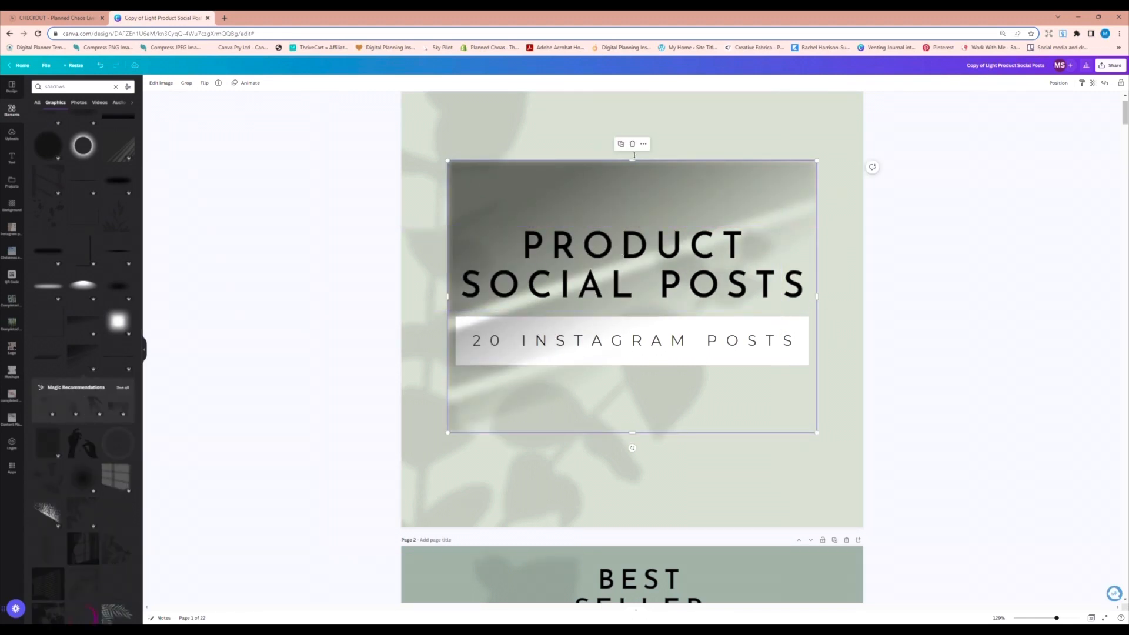
{"action": "left_click", "coordinate": [632, 144]}
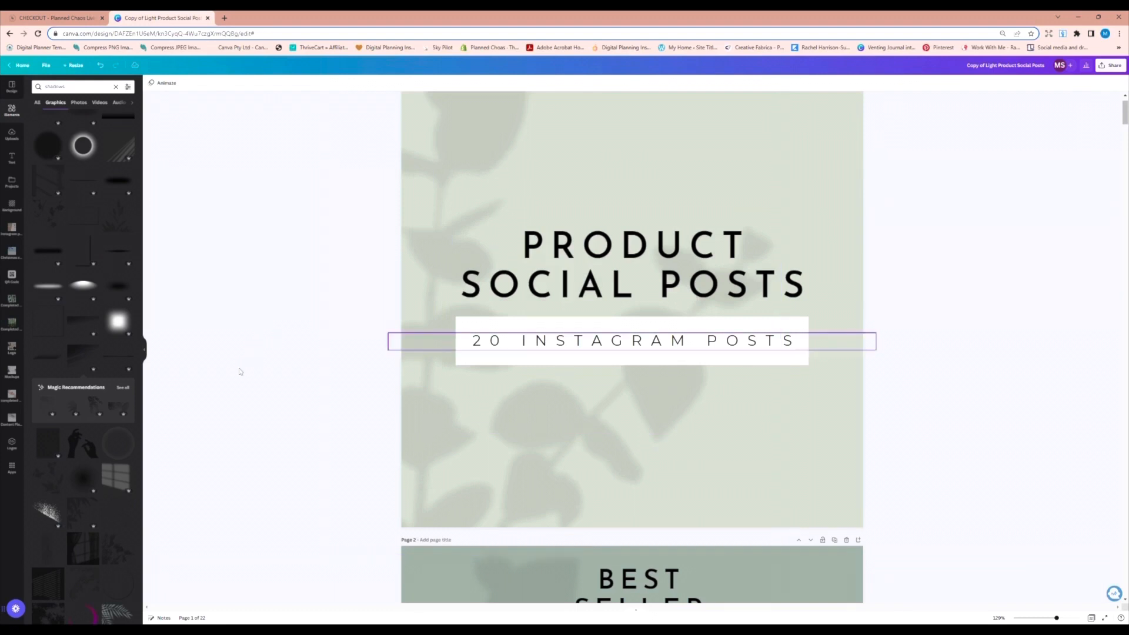
- Replace the cover page's leaf shadow with a palm leaf shadow graphic placed in the page's upper-left corner
{"action": "scroll", "coordinate": [88, 471], "scroll_direction": "down", "scroll_amount": 5}
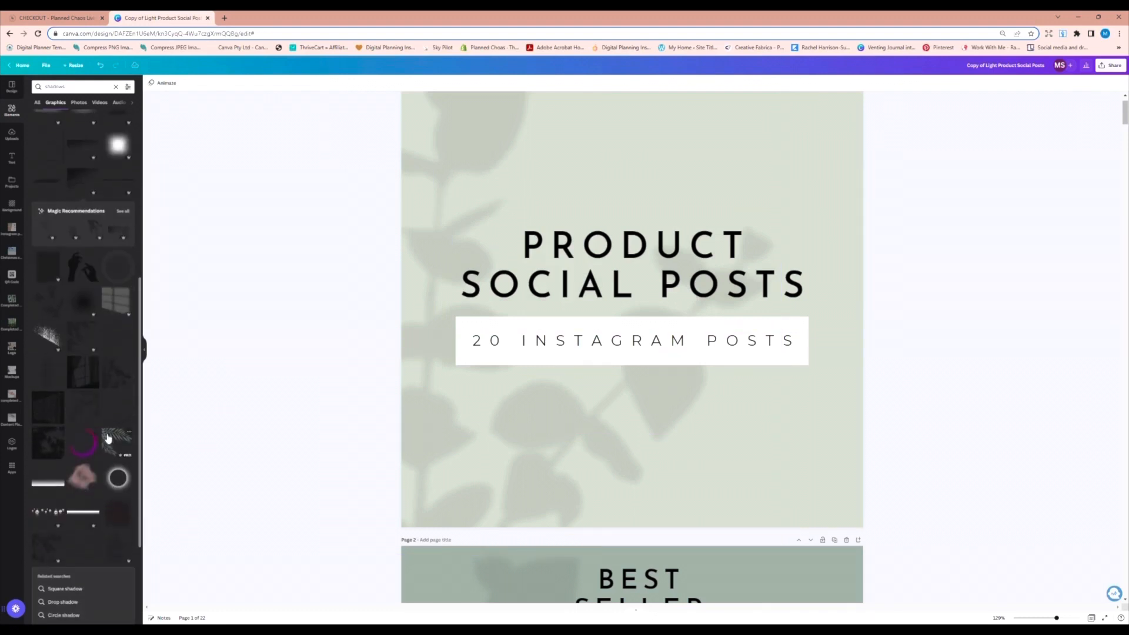
{"action": "left_click", "coordinate": [108, 439]}
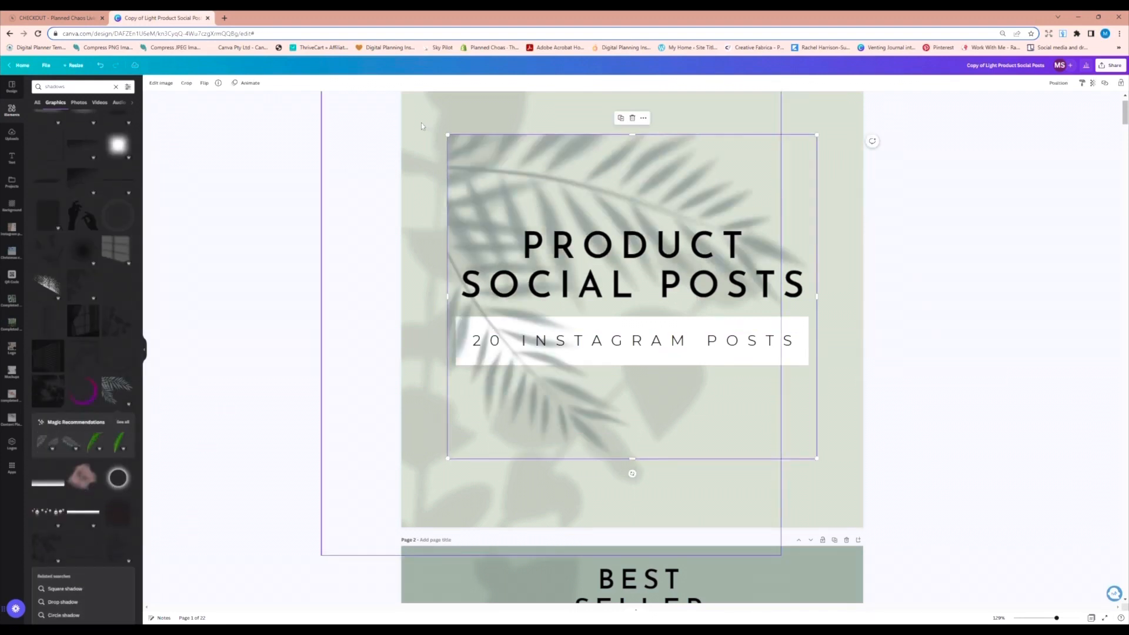
{"action": "scroll", "coordinate": [421, 126], "scroll_direction": "up", "scroll_amount": 1}
{"action": "left_click", "coordinate": [555, 114]}
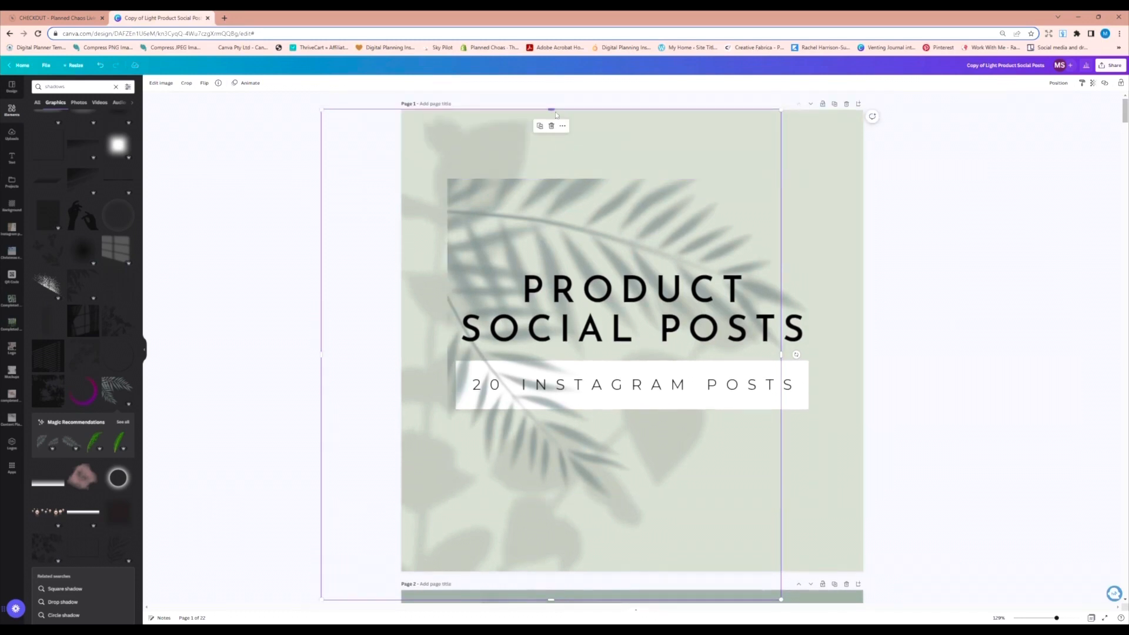
{"action": "left_click", "coordinate": [551, 125]}
{"action": "left_click_drag", "start_coordinate": [517, 206], "coordinate": [472, 138]}
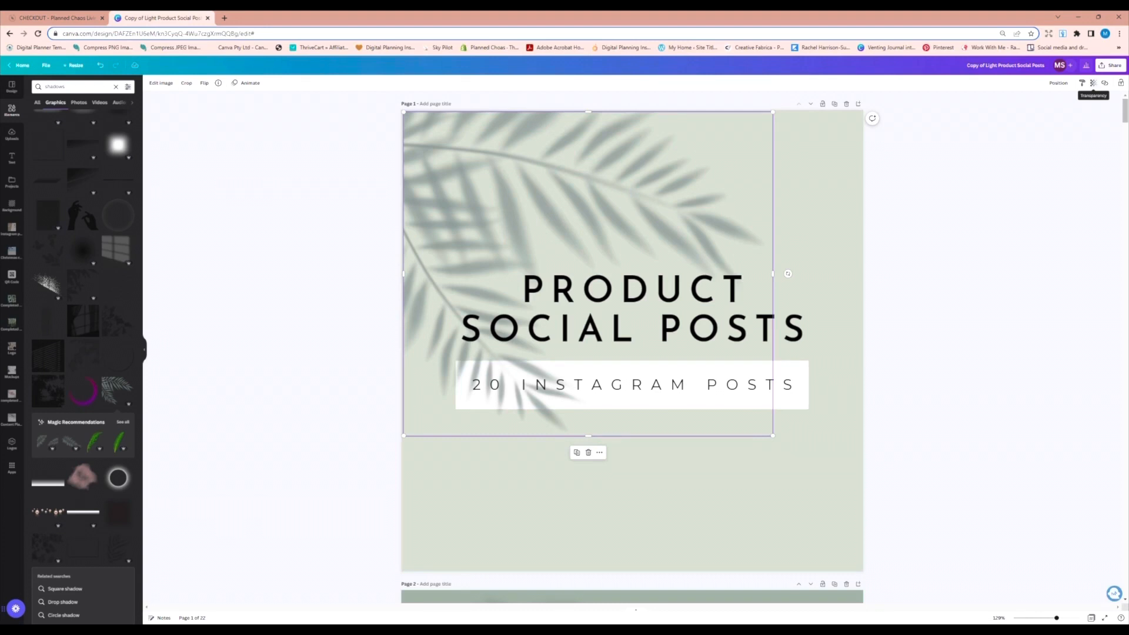
- Make the palm leaf shadow on the cover page mostly transparent so it appears faint, and deselect it
{"action": "left_click", "coordinate": [1093, 83]}
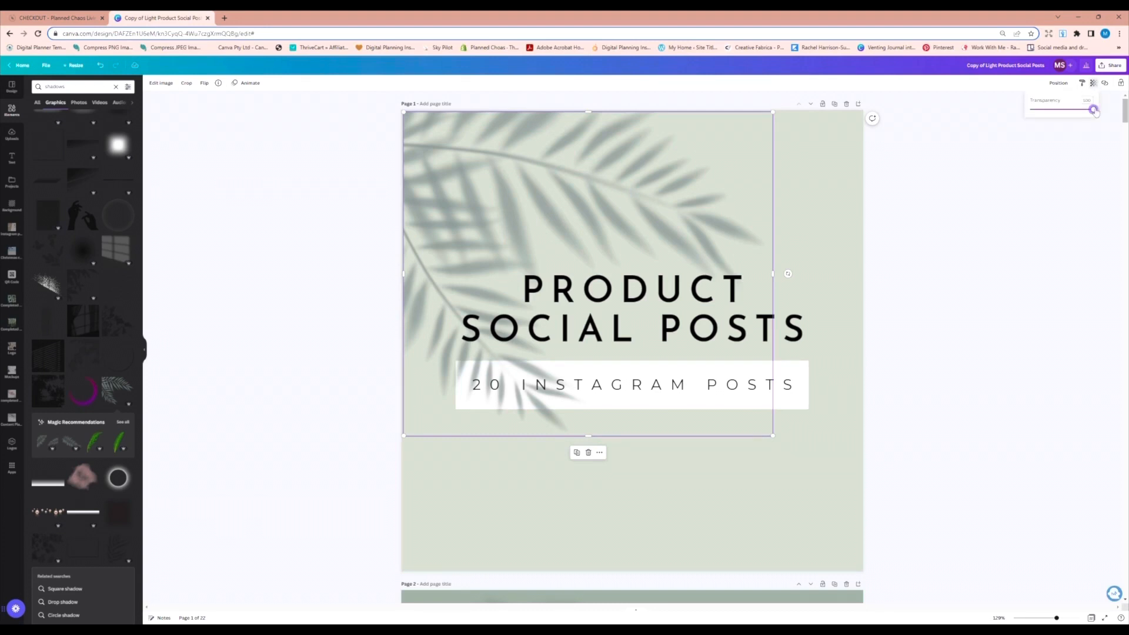
{"action": "left_click_drag", "start_coordinate": [1095, 111], "coordinate": [1050, 134]}
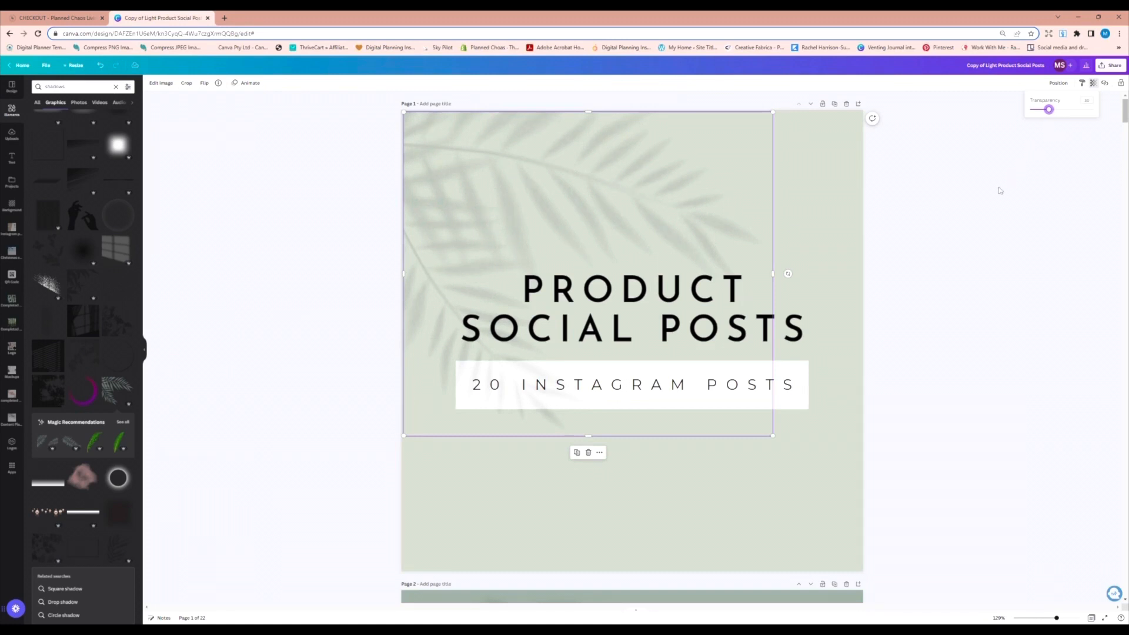
{"action": "left_click", "coordinate": [968, 251]}
{"action": "left_click", "coordinate": [936, 244]}
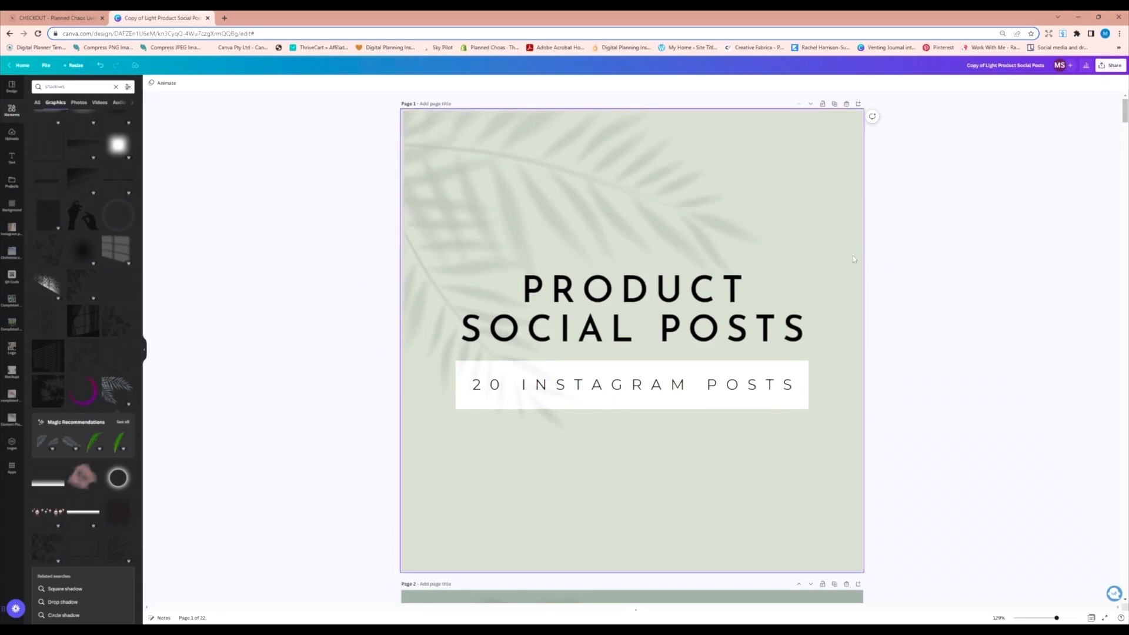
- Add a blank page at the end of the design, after page 22
{"action": "scroll", "coordinate": [941, 250], "scroll_direction": "down", "scroll_amount": 10}
{"action": "scroll", "coordinate": [952, 249], "scroll_direction": "down", "scroll_amount": 20}
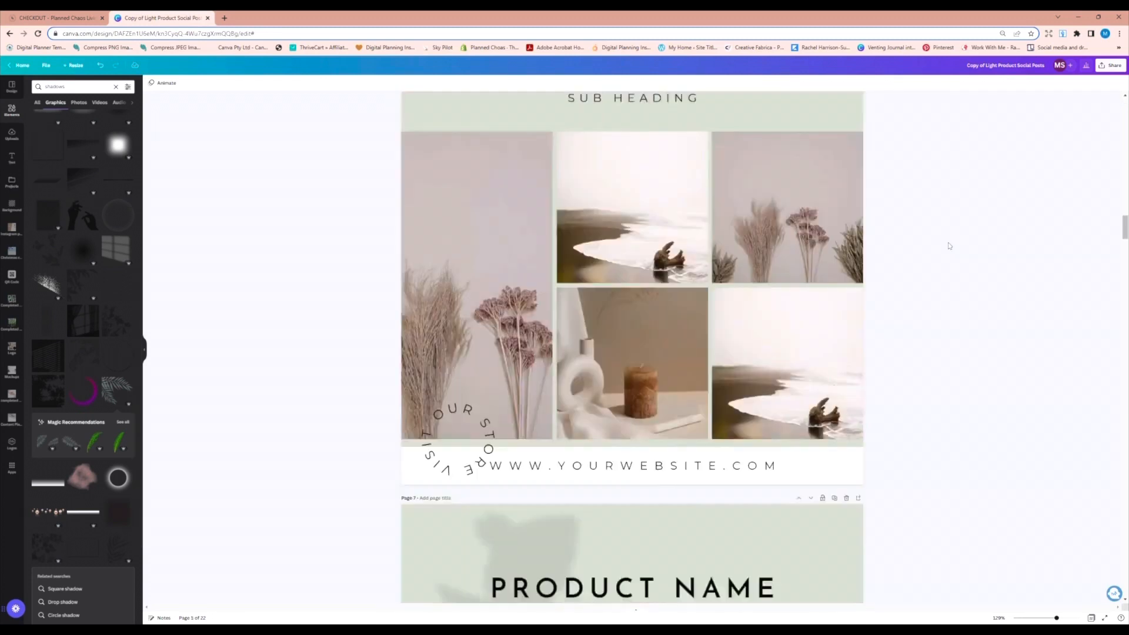
{"action": "scroll", "coordinate": [947, 240], "scroll_direction": "down", "scroll_amount": 20}
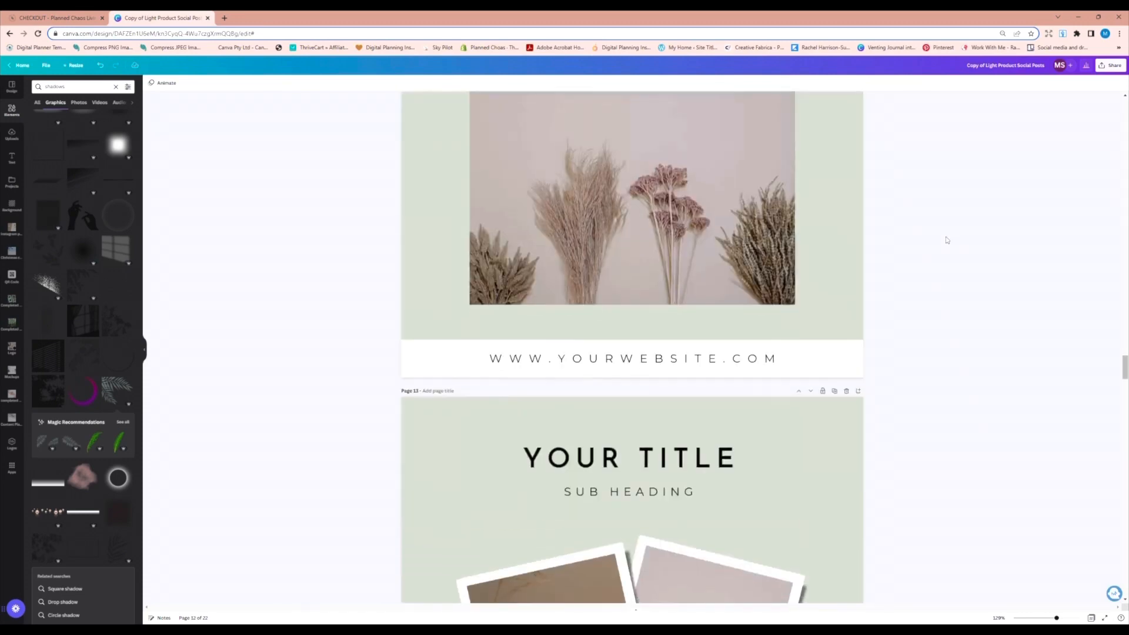
{"action": "scroll", "coordinate": [945, 238], "scroll_direction": "down", "scroll_amount": 15}
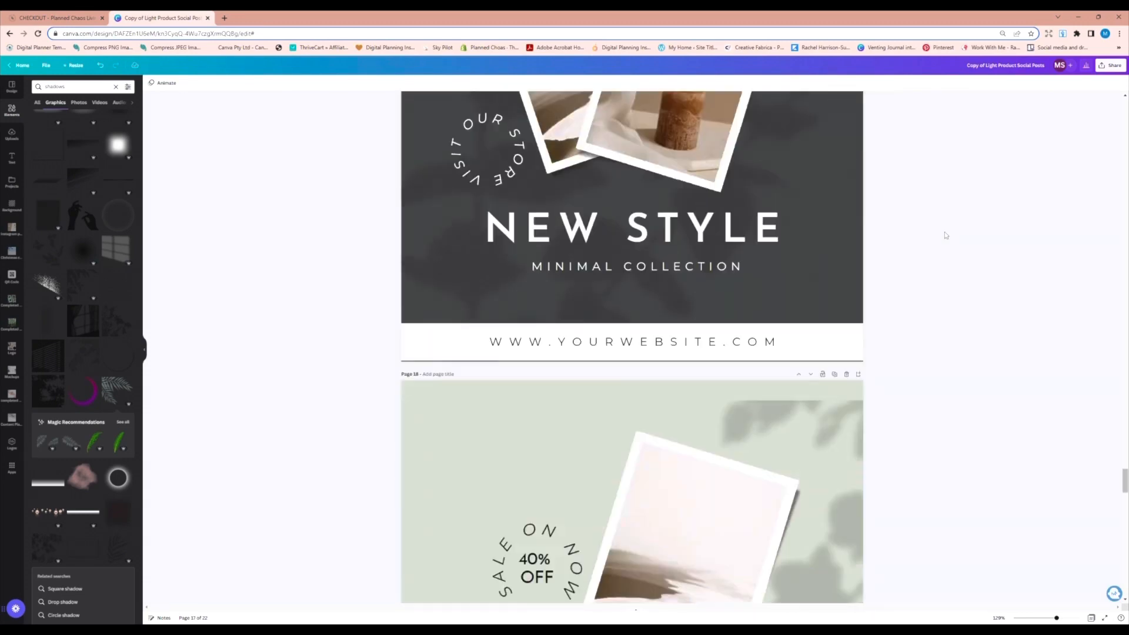
{"action": "scroll", "coordinate": [945, 235], "scroll_direction": "down", "scroll_amount": 12}
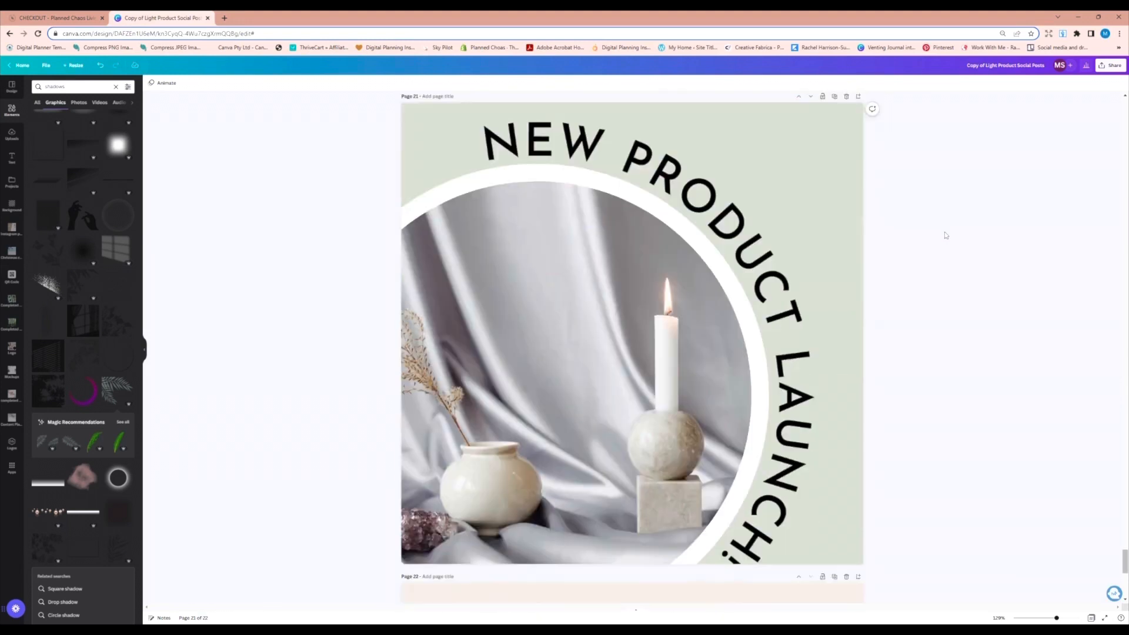
{"action": "scroll", "coordinate": [945, 236], "scroll_direction": "down", "scroll_amount": 2}
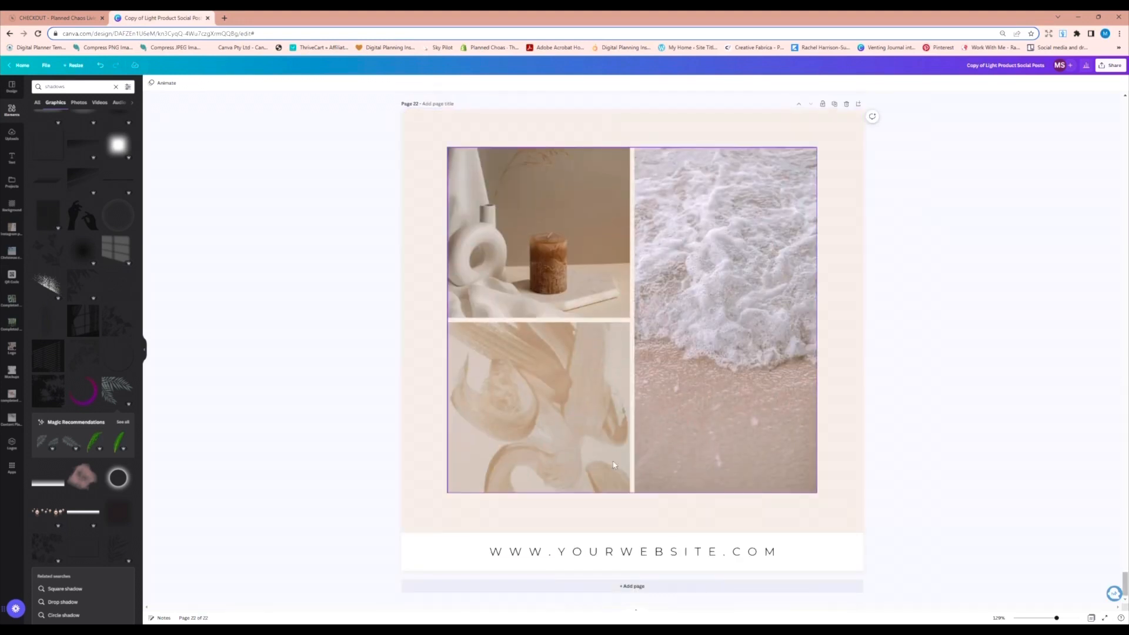
{"action": "left_click", "coordinate": [624, 590]}
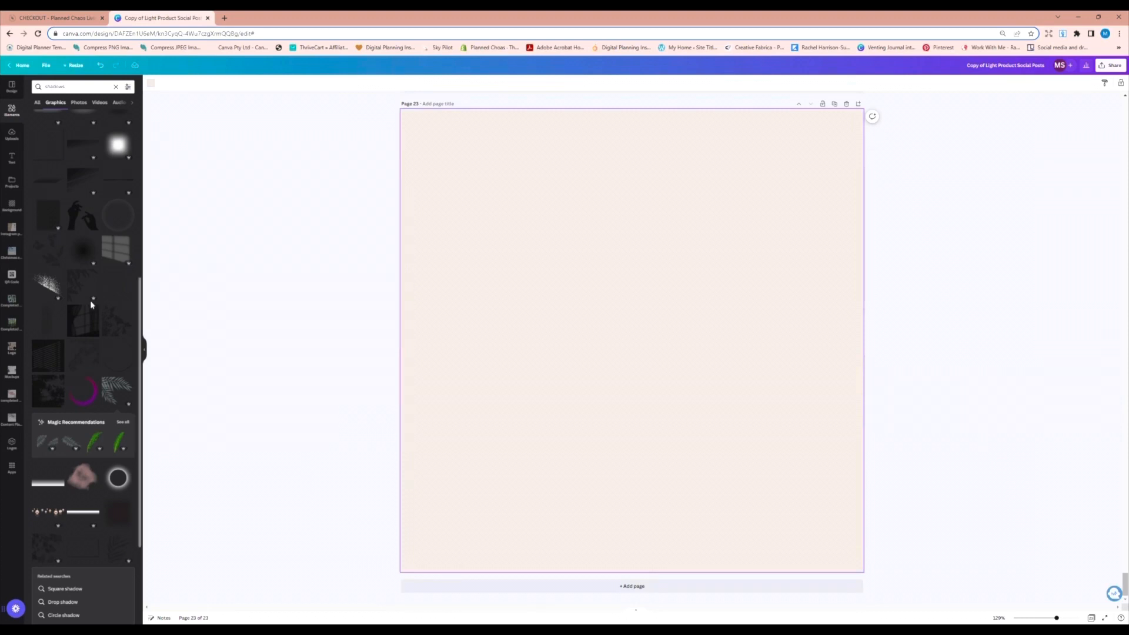
- Apply the first page of the existing design "Copy of OneNote Listing Image Template" to the new blank page
{"action": "left_click", "coordinate": [21, 186]}
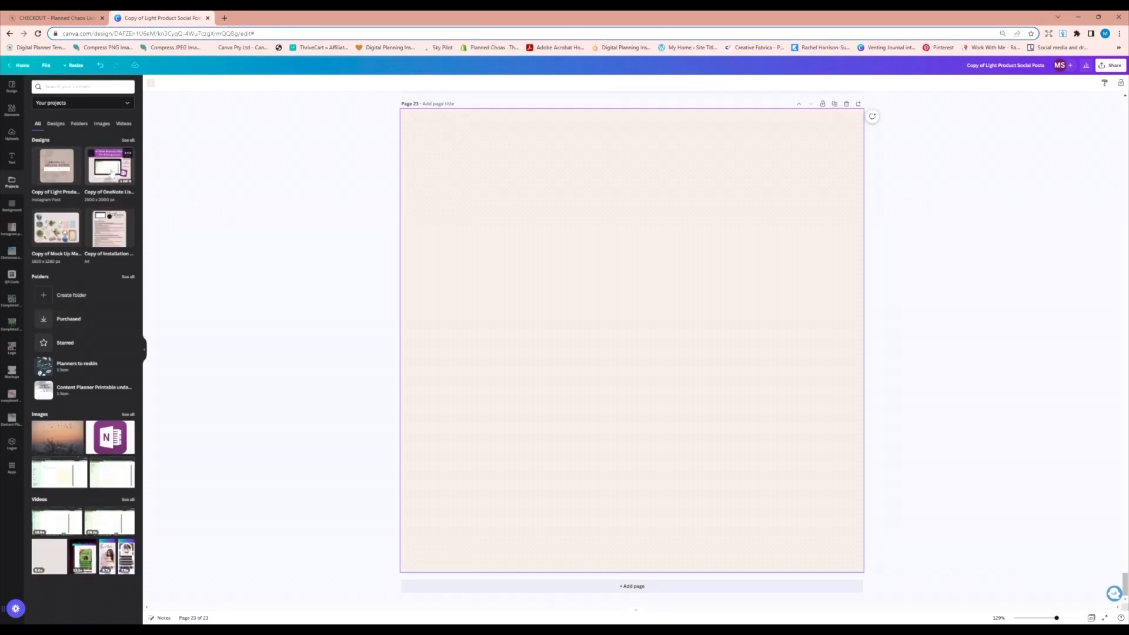
{"action": "left_click", "coordinate": [56, 123]}
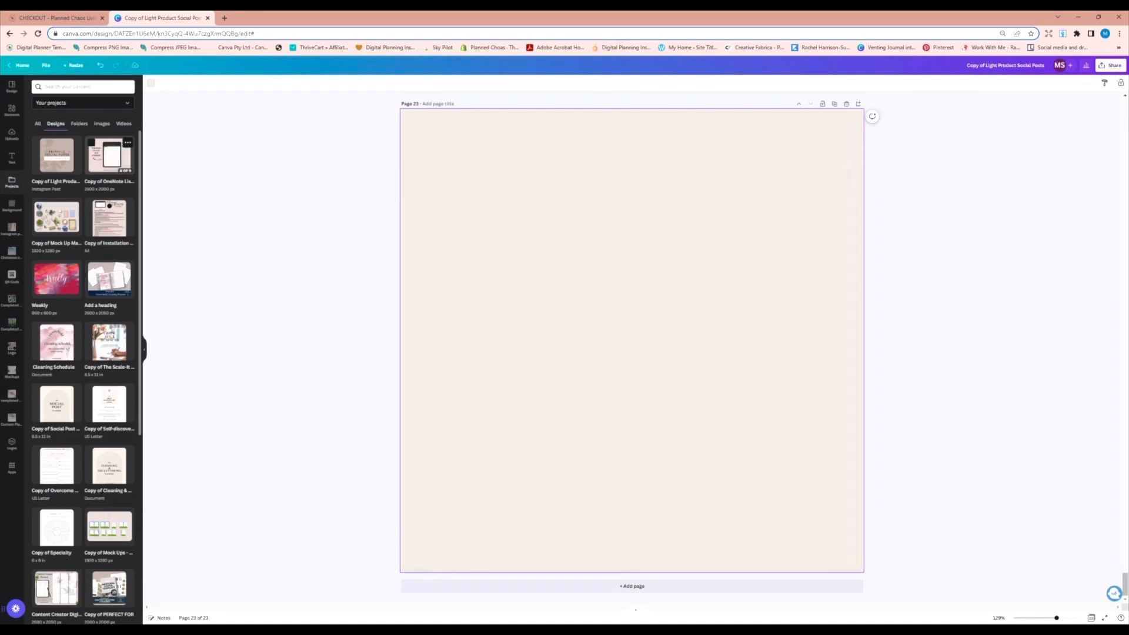
{"action": "left_click", "coordinate": [114, 167]}
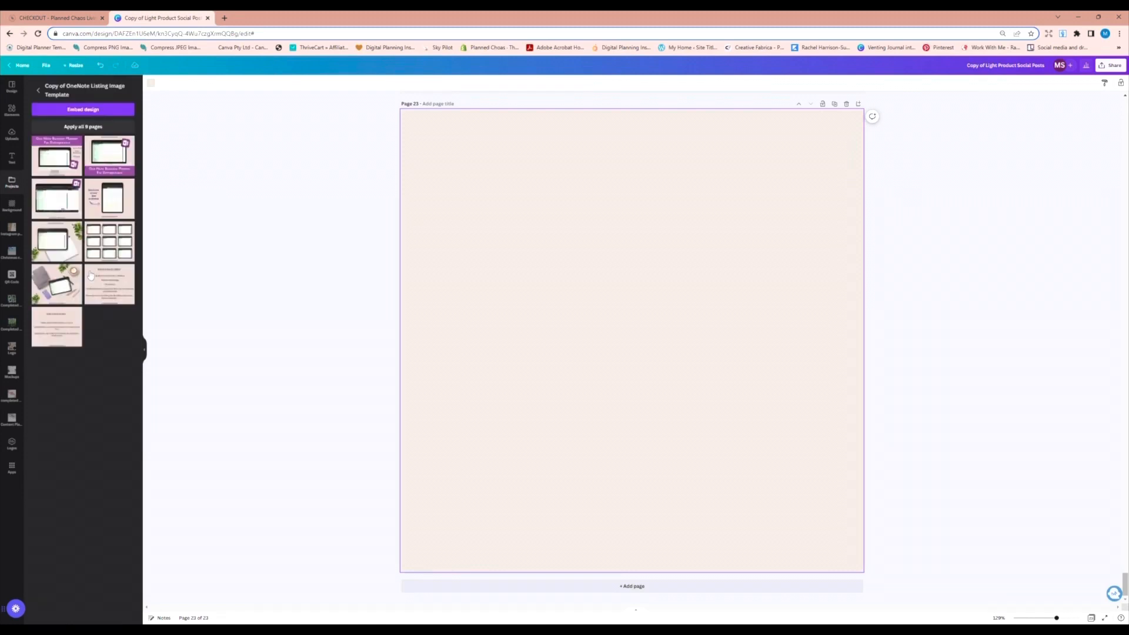
{"action": "left_click", "coordinate": [69, 154]}
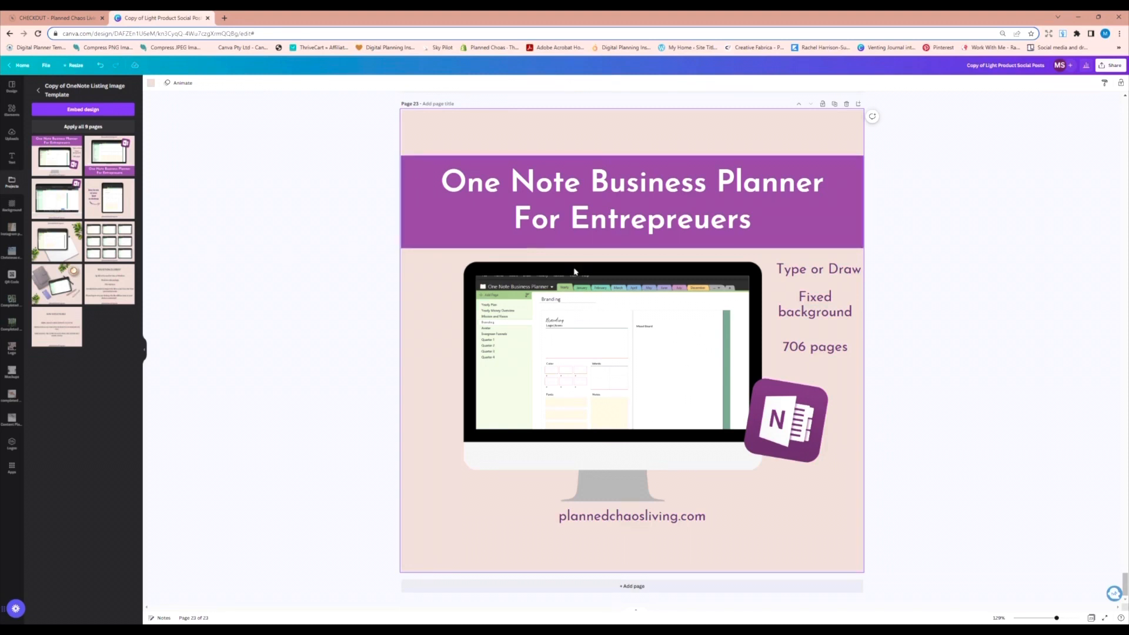
- Replace the screenshot in the page's computer monitor frame with the uploaded planner image of the Clients page
{"action": "left_click", "coordinate": [578, 291]}
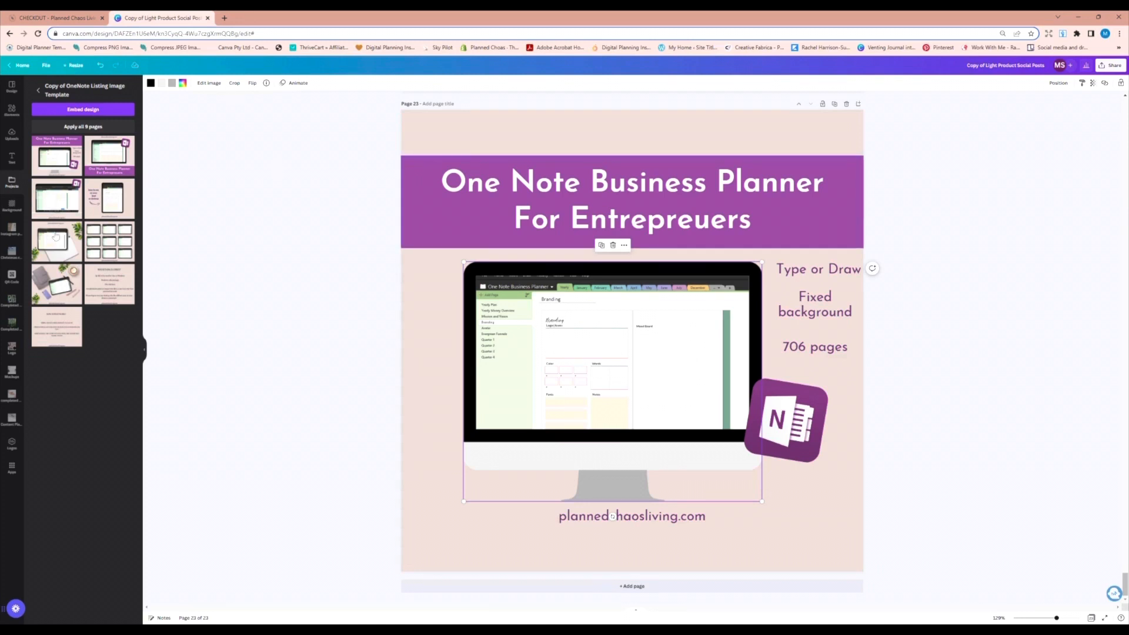
{"action": "left_click", "coordinate": [11, 134]}
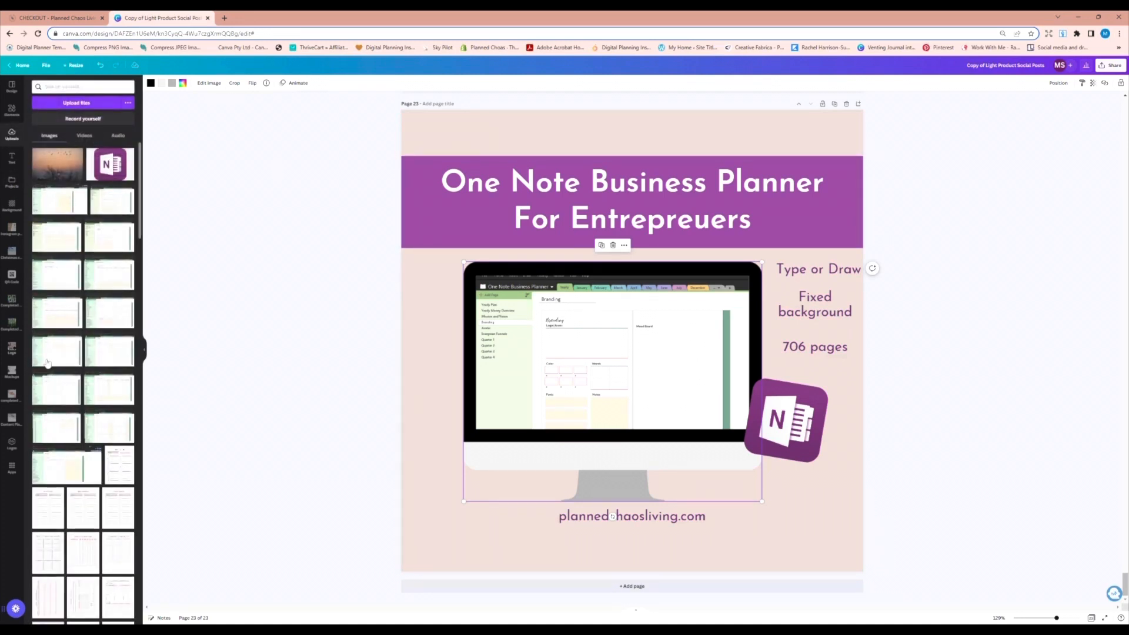
{"action": "left_click_drag", "start_coordinate": [44, 355], "coordinate": [592, 431]}
{"action": "left_click_drag", "start_coordinate": [334, 361], "coordinate": [558, 356]}
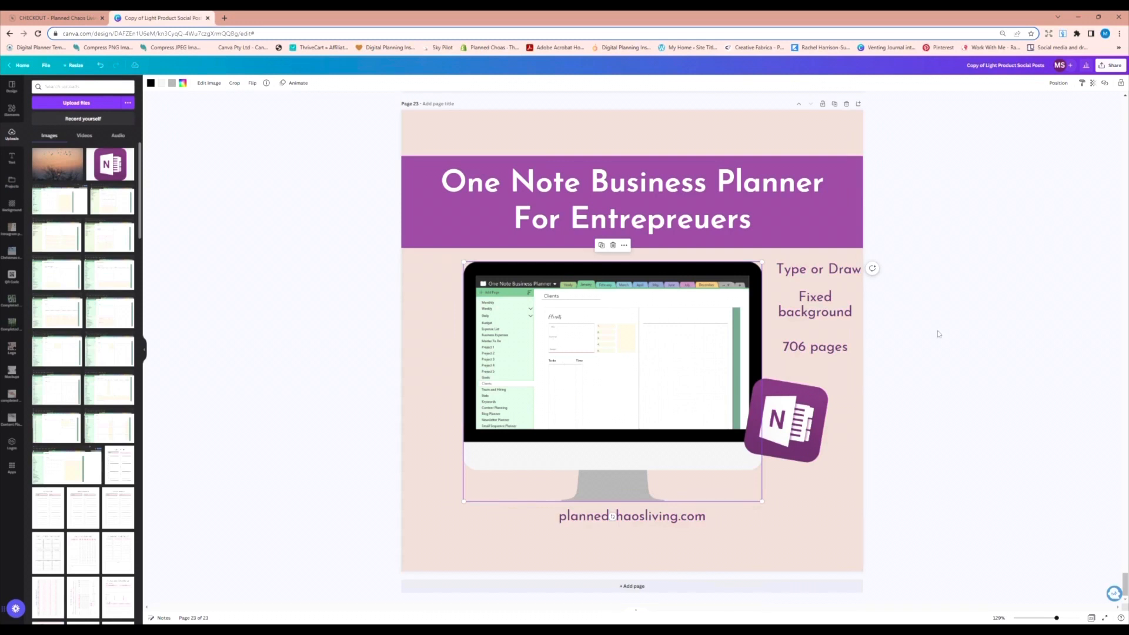
- Return to the GIVEAWAY and 50% DISCOUNT pages, clear the "shadows" search and show all lines and shapes
{"action": "scroll", "coordinate": [939, 334], "scroll_direction": "up", "scroll_amount": 2}
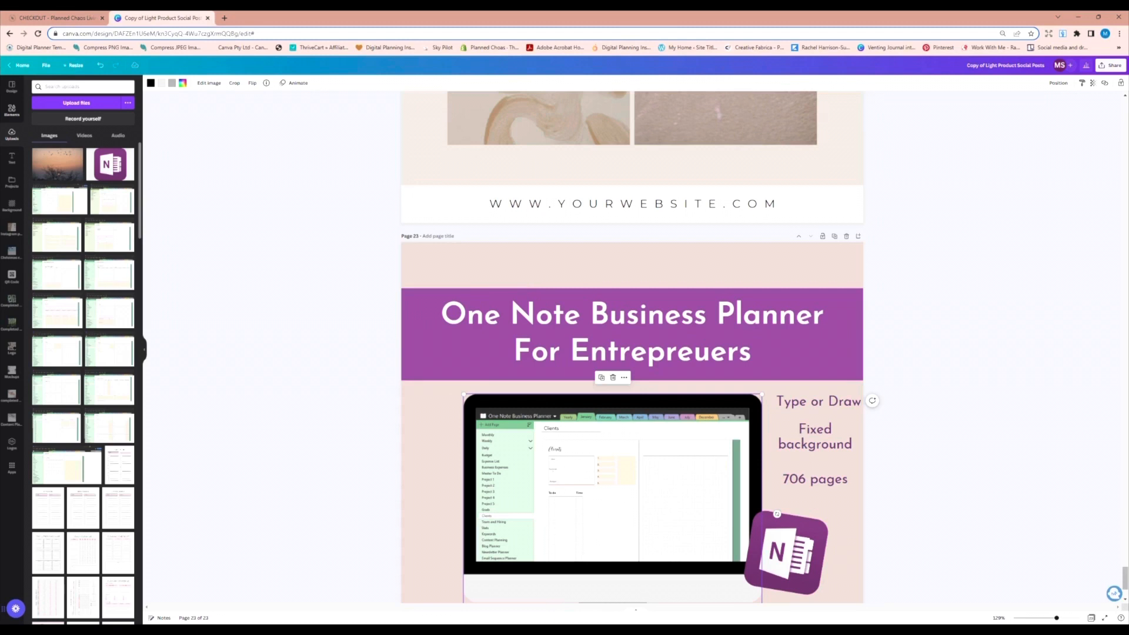
{"action": "left_click", "coordinate": [779, 254]}
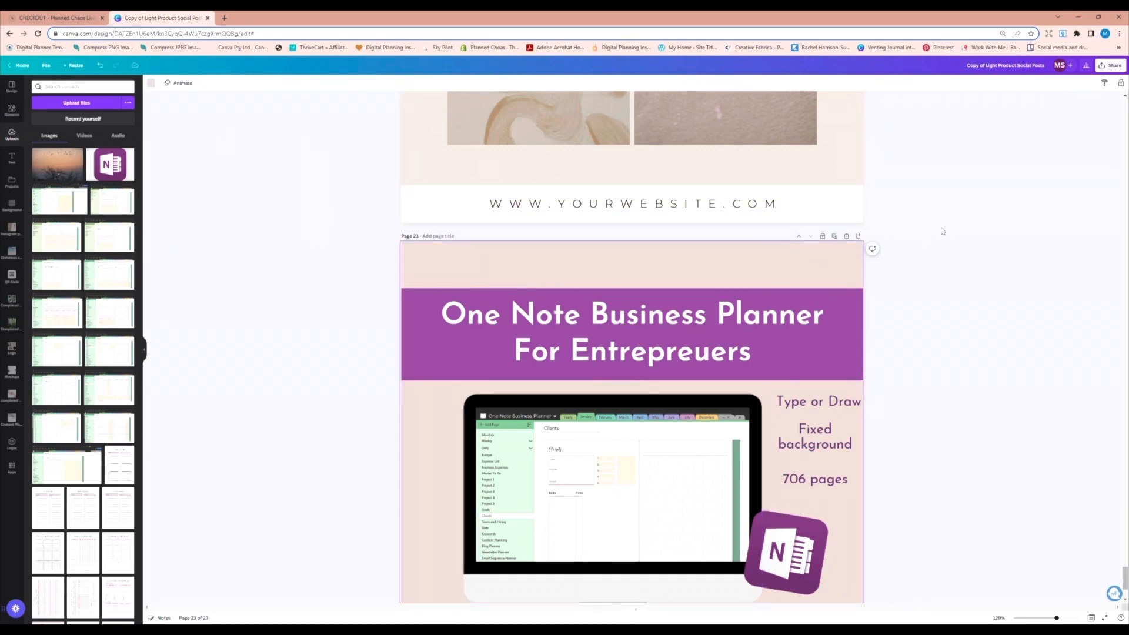
{"action": "scroll", "coordinate": [943, 230], "scroll_direction": "up", "scroll_amount": 10}
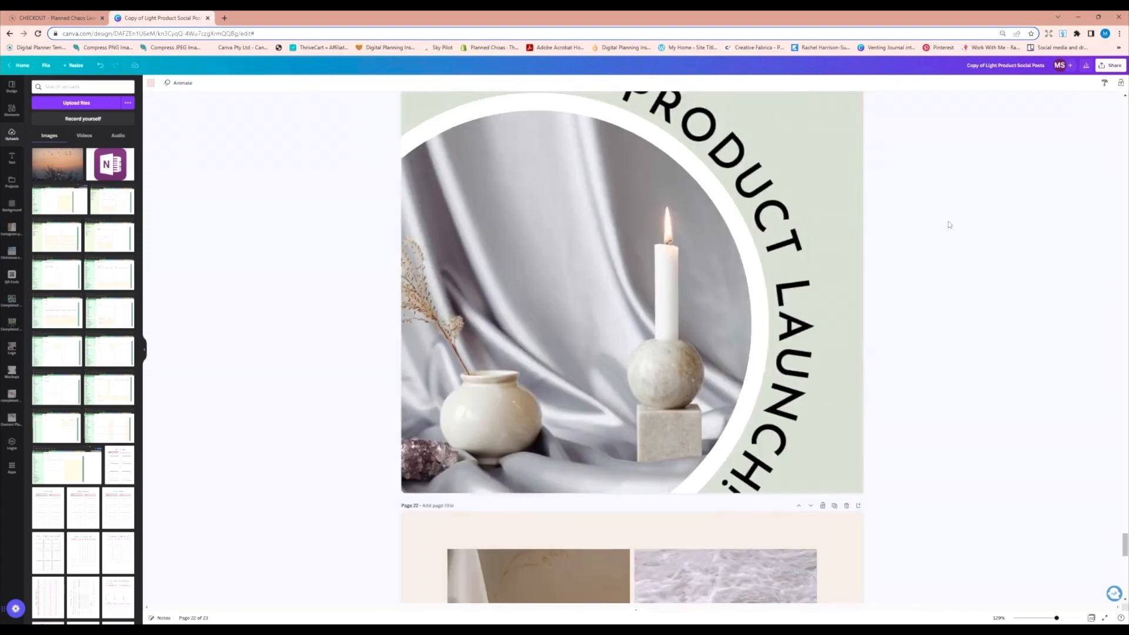
{"action": "scroll", "coordinate": [949, 224], "scroll_direction": "up", "scroll_amount": 8}
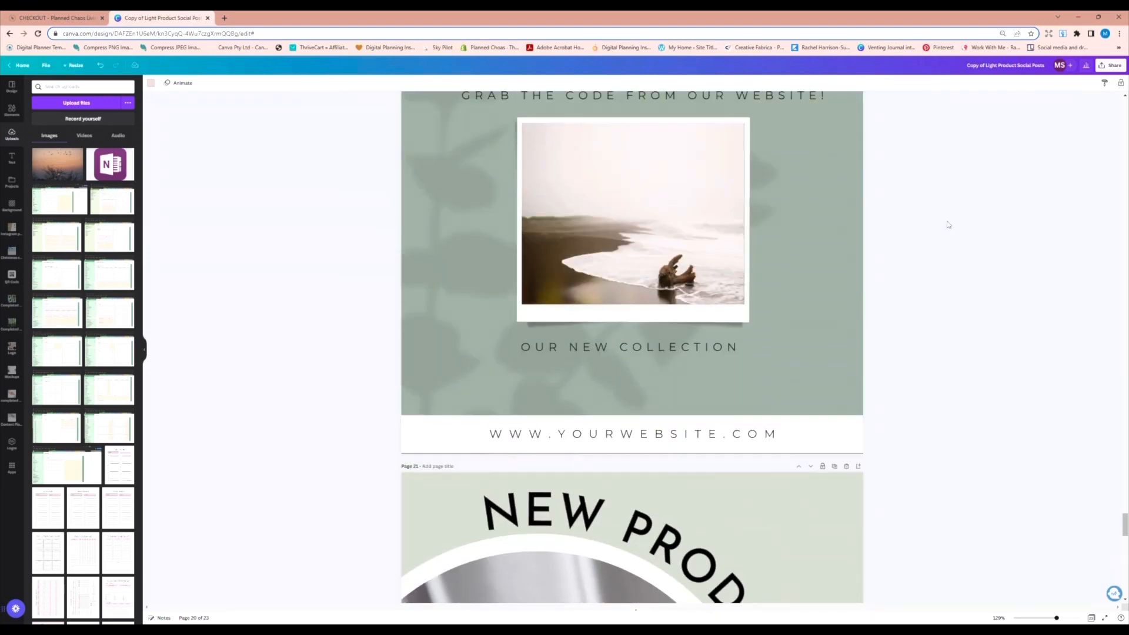
{"action": "scroll", "coordinate": [948, 224], "scroll_direction": "up", "scroll_amount": 4}
{"action": "scroll", "coordinate": [948, 225], "scroll_direction": "up", "scroll_amount": 3}
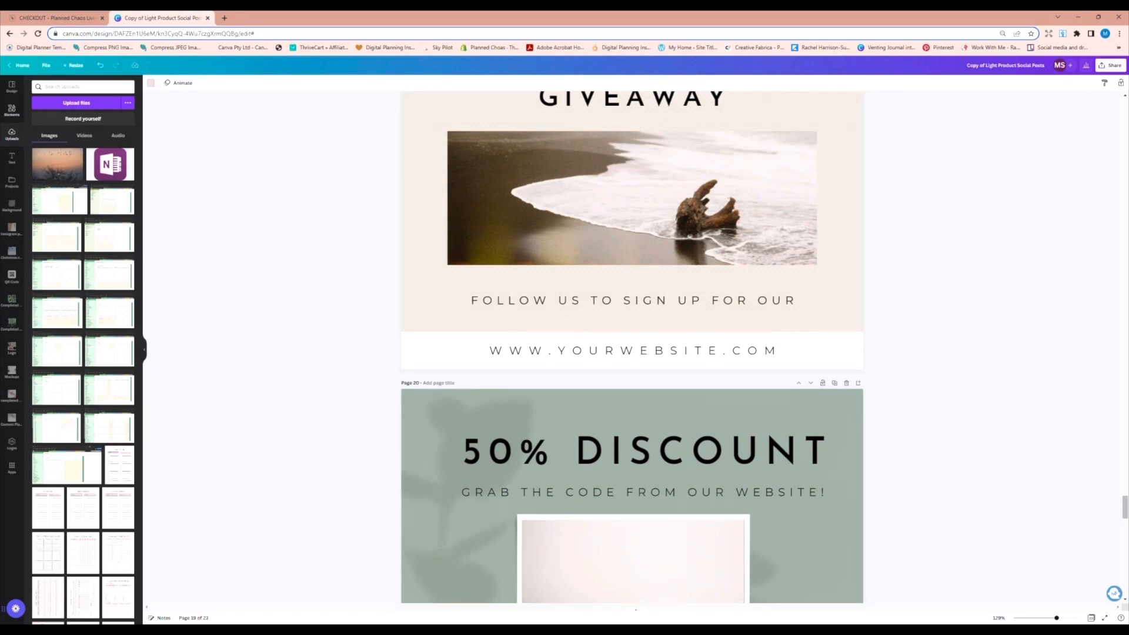
{"action": "left_click", "coordinate": [12, 111]}
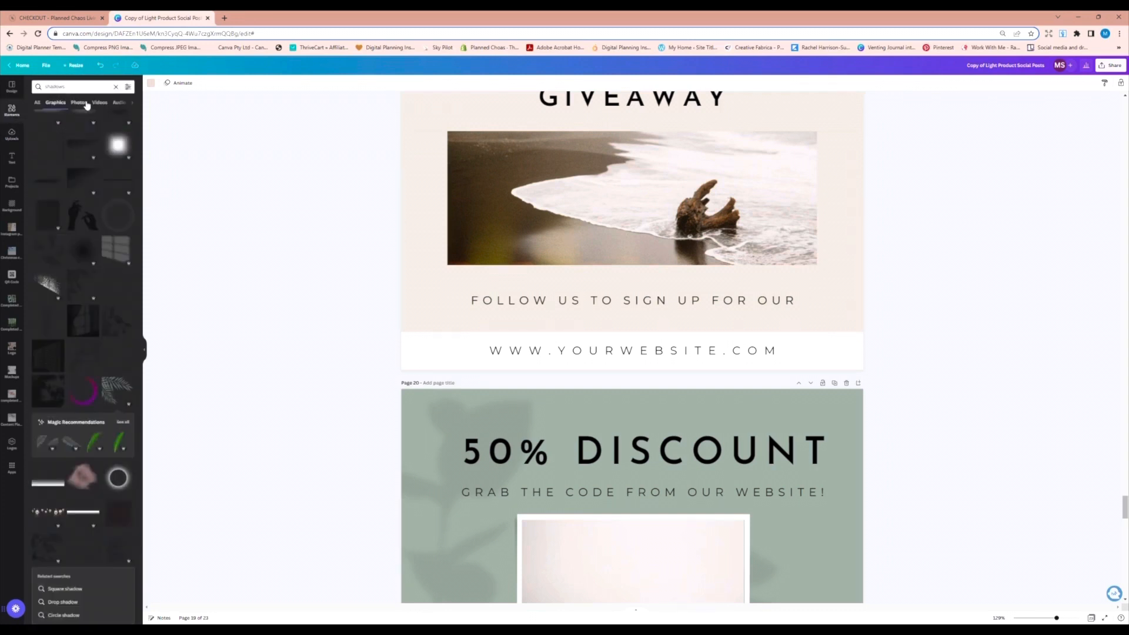
{"action": "left_click", "coordinate": [115, 87]}
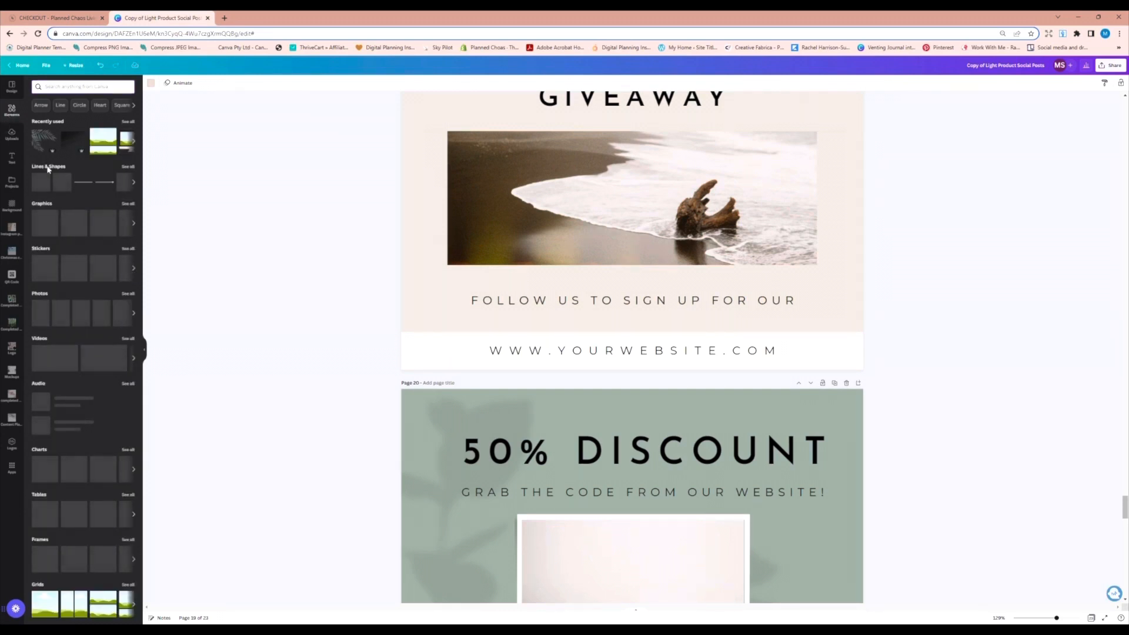
{"action": "left_click", "coordinate": [127, 168]}
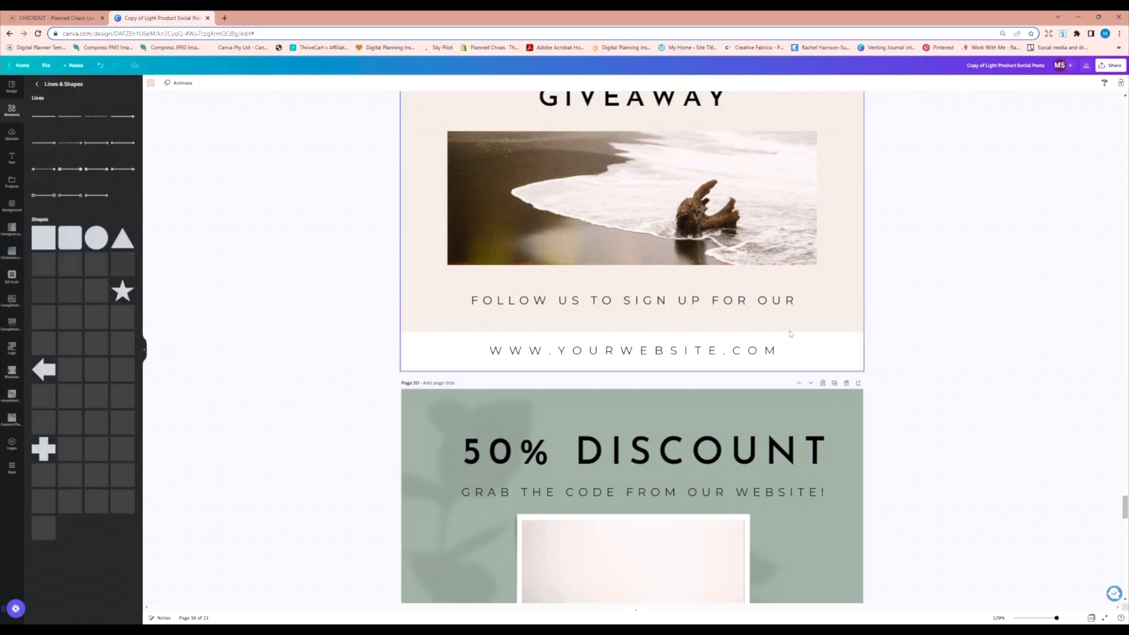
- Add a plain solid line to the GIVEAWAY page
{"action": "scroll", "coordinate": [842, 315], "scroll_direction": "up", "scroll_amount": 1}
{"action": "scroll", "coordinate": [842, 316], "scroll_direction": "down", "scroll_amount": 1}
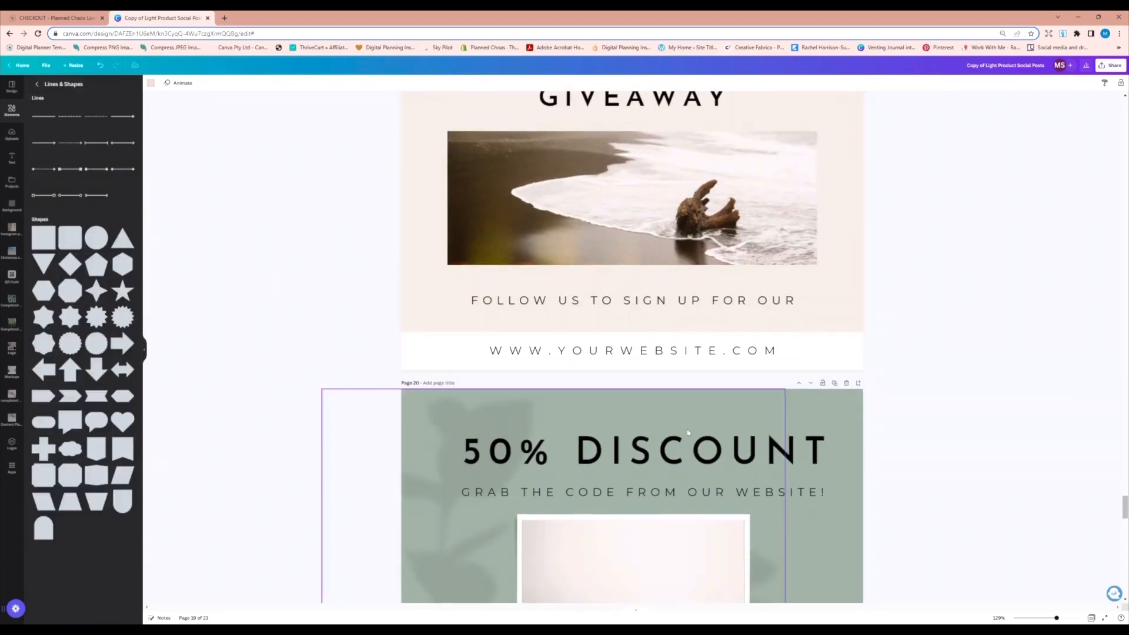
{"action": "left_click", "coordinate": [43, 116]}
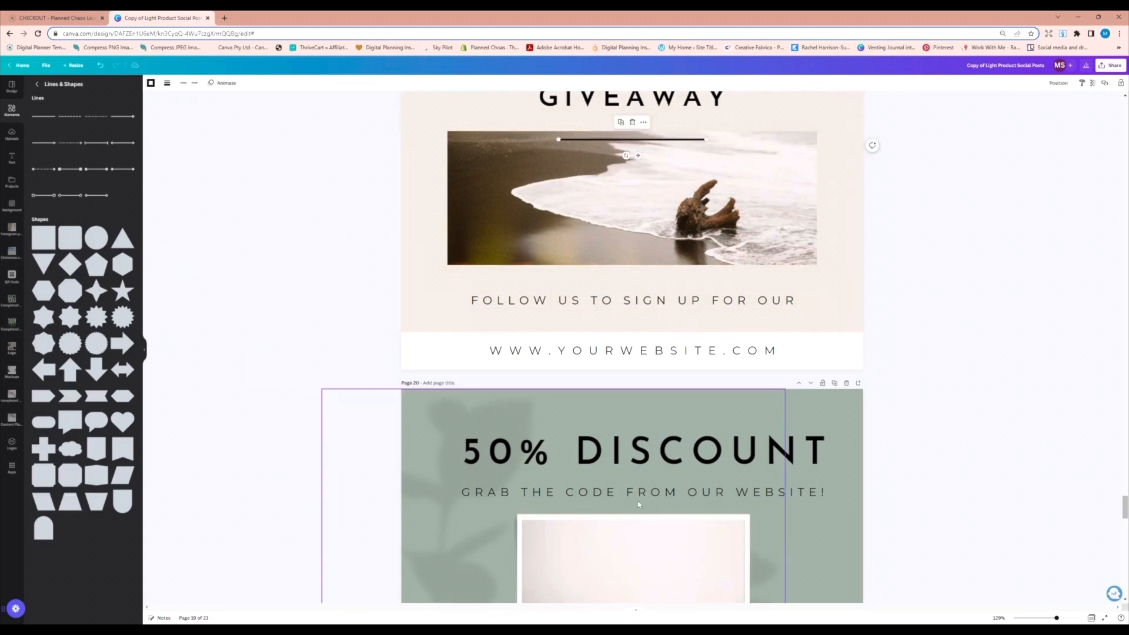
{"action": "scroll", "coordinate": [723, 454], "scroll_direction": "down", "scroll_amount": 4}
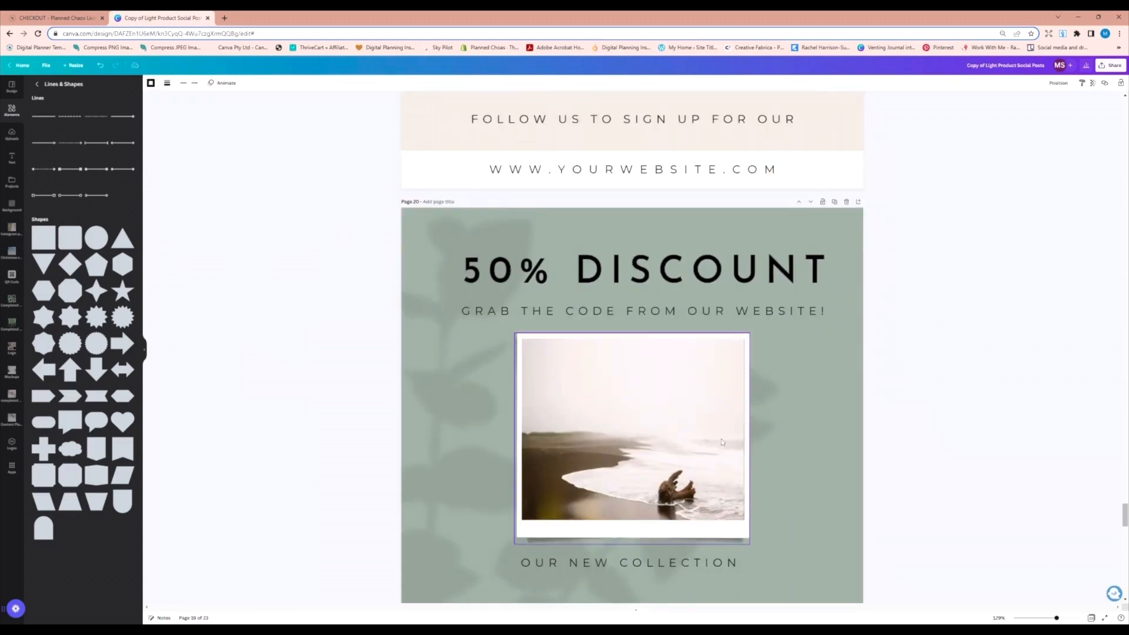
- Add a plain solid line between the heading and subheading on the 50% DISCOUNT page and reduce its weight to the minimum
{"action": "left_click", "coordinate": [40, 120]}
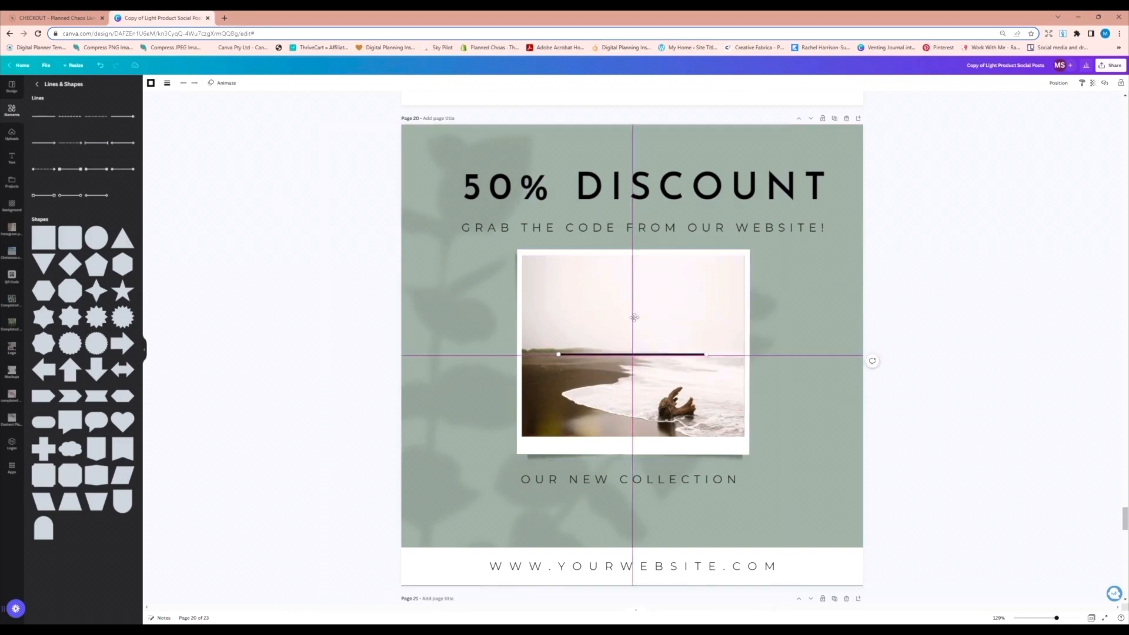
{"action": "left_click_drag", "start_coordinate": [634, 318], "coordinate": [642, 226]}
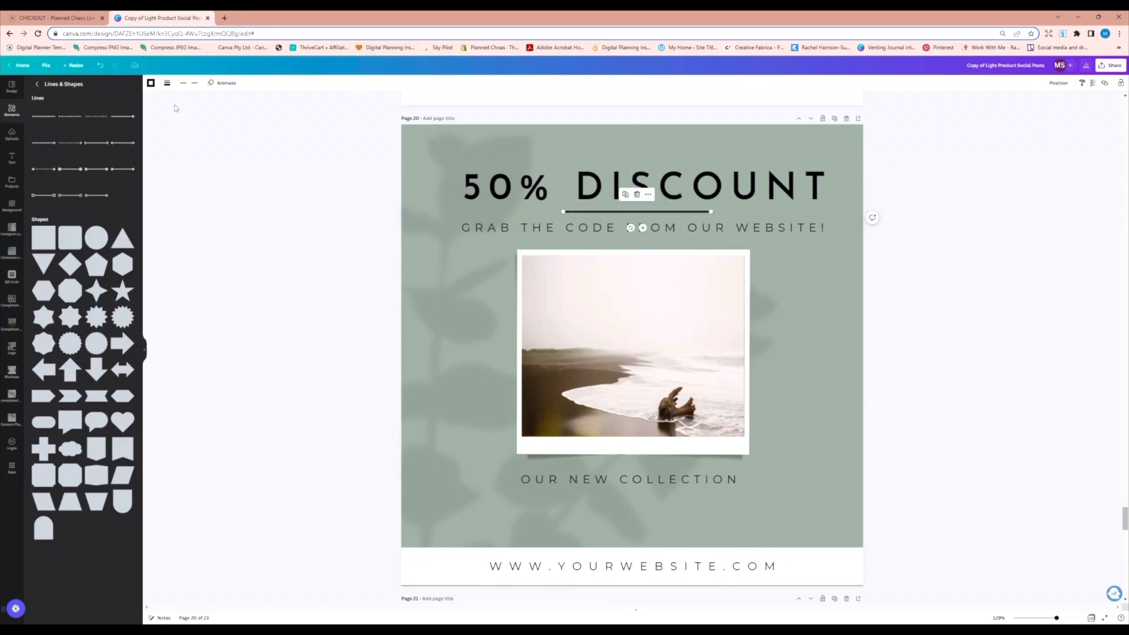
{"action": "left_click", "coordinate": [167, 83]}
{"action": "mouse_move", "coordinate": [171, 146]}
{"action": "left_mouse_down"}
{"action": "mouse_move", "coordinate": [197, 151]}
{"action": "mouse_move", "coordinate": [168, 153]}
{"action": "left_mouse_up"}
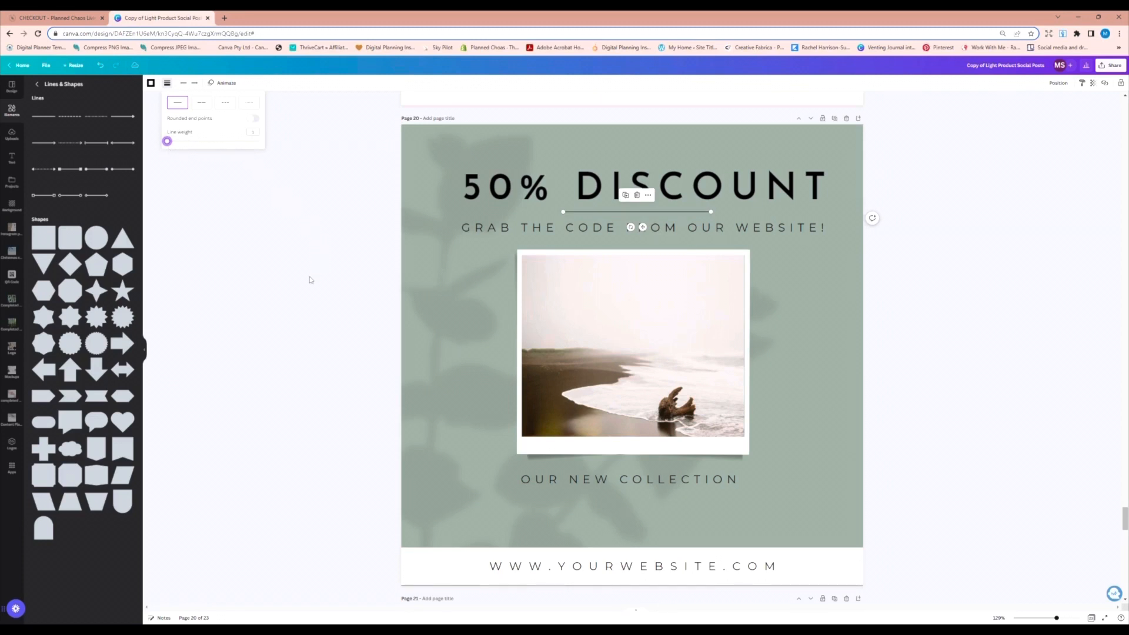
{"action": "left_click", "coordinate": [958, 306]}
{"action": "left_click", "coordinate": [811, 366]}
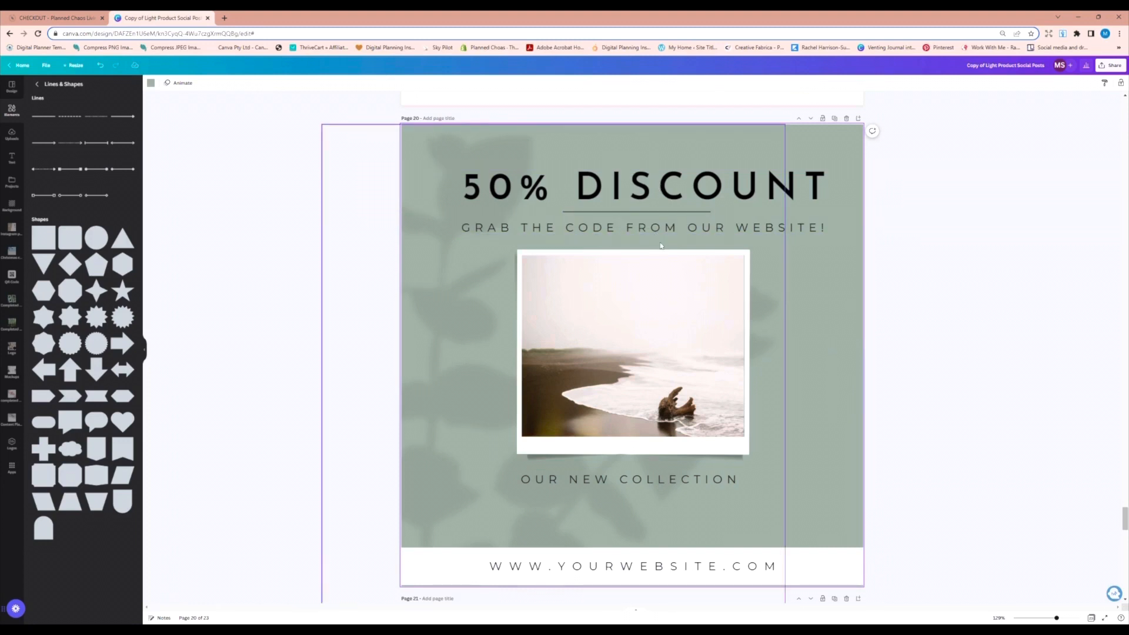
- Change the GIVEAWAY page's cream background to the brand palette's light sage green, apply the colour change across all pages, and review the pages above
{"action": "scroll", "coordinate": [931, 332], "scroll_direction": "down", "scroll_amount": 1}
{"action": "scroll", "coordinate": [931, 334], "scroll_direction": "up", "scroll_amount": 10}
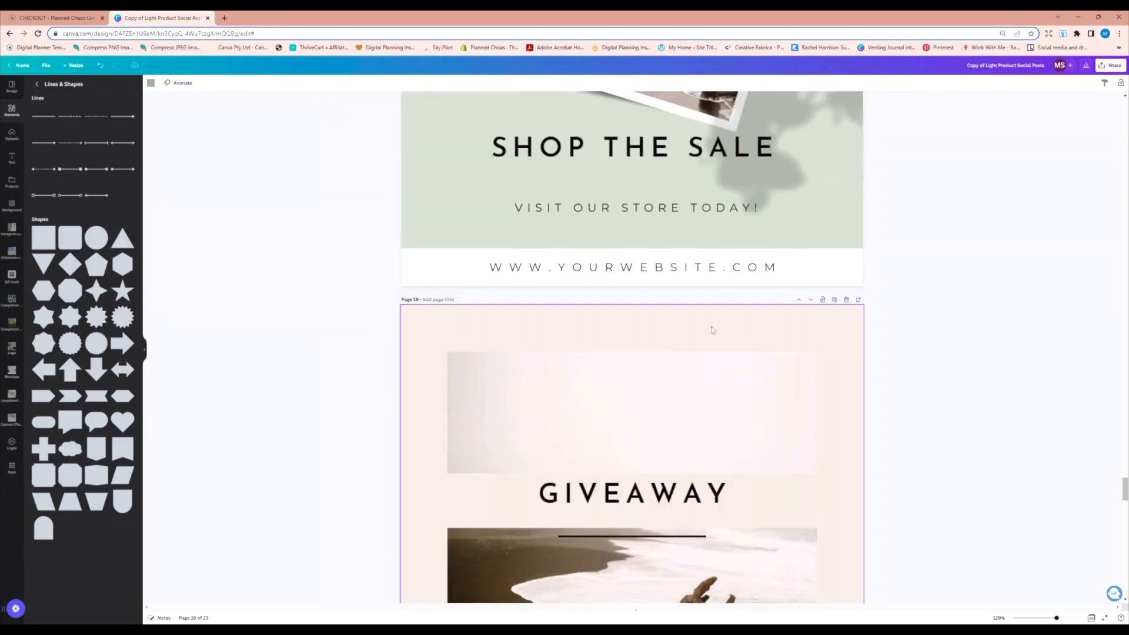
{"action": "left_click", "coordinate": [151, 84]}
{"action": "left_click", "coordinate": [57, 205]}
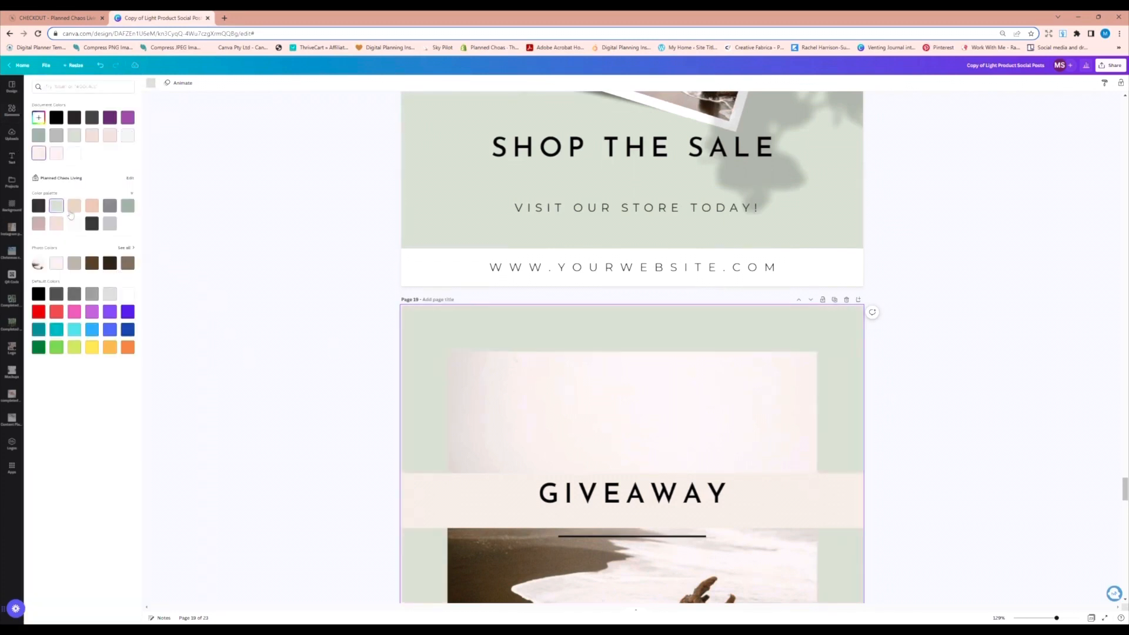
{"action": "left_click", "coordinate": [72, 613]}
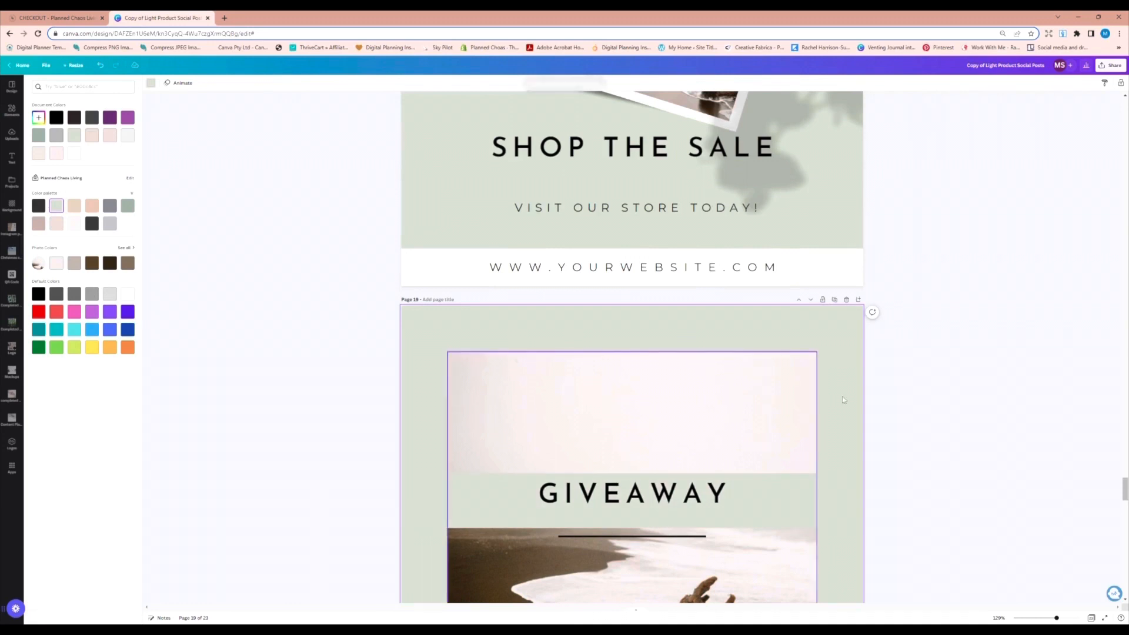
{"action": "scroll", "coordinate": [978, 360], "scroll_direction": "up", "scroll_amount": 12}
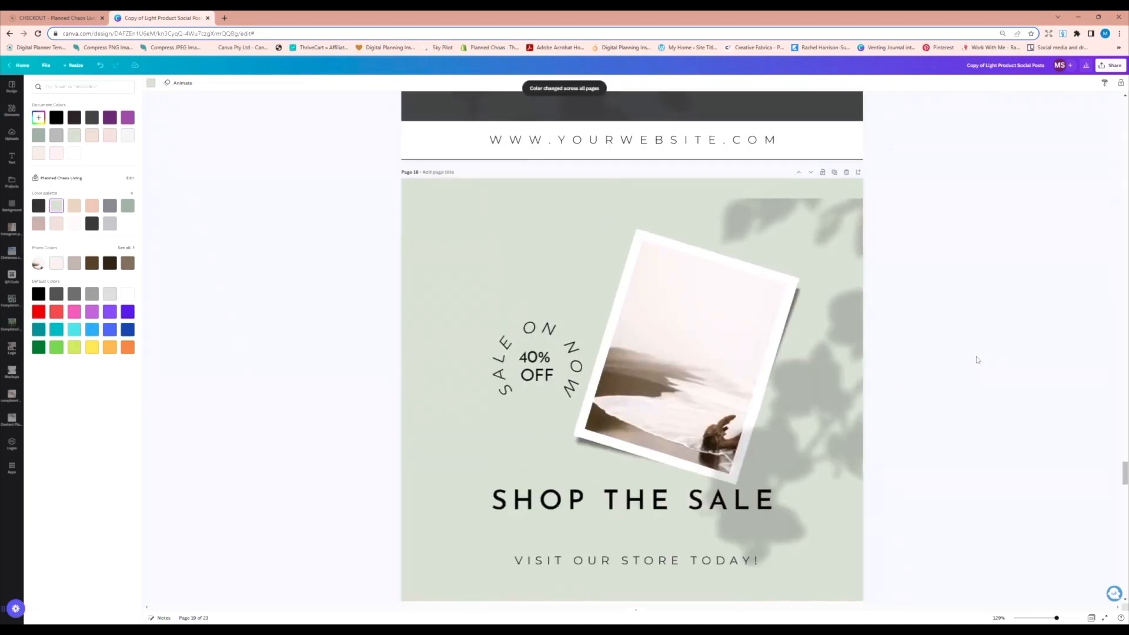
{"action": "scroll", "coordinate": [970, 348], "scroll_direction": "up", "scroll_amount": 10}
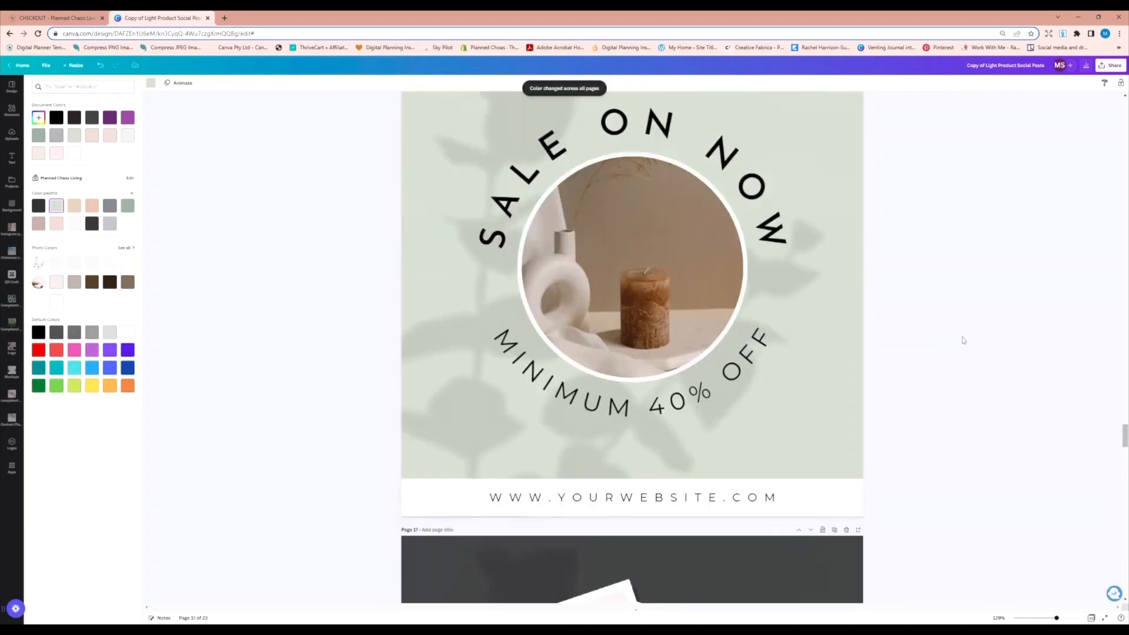
{"action": "scroll", "coordinate": [964, 341], "scroll_direction": "up", "scroll_amount": 5}
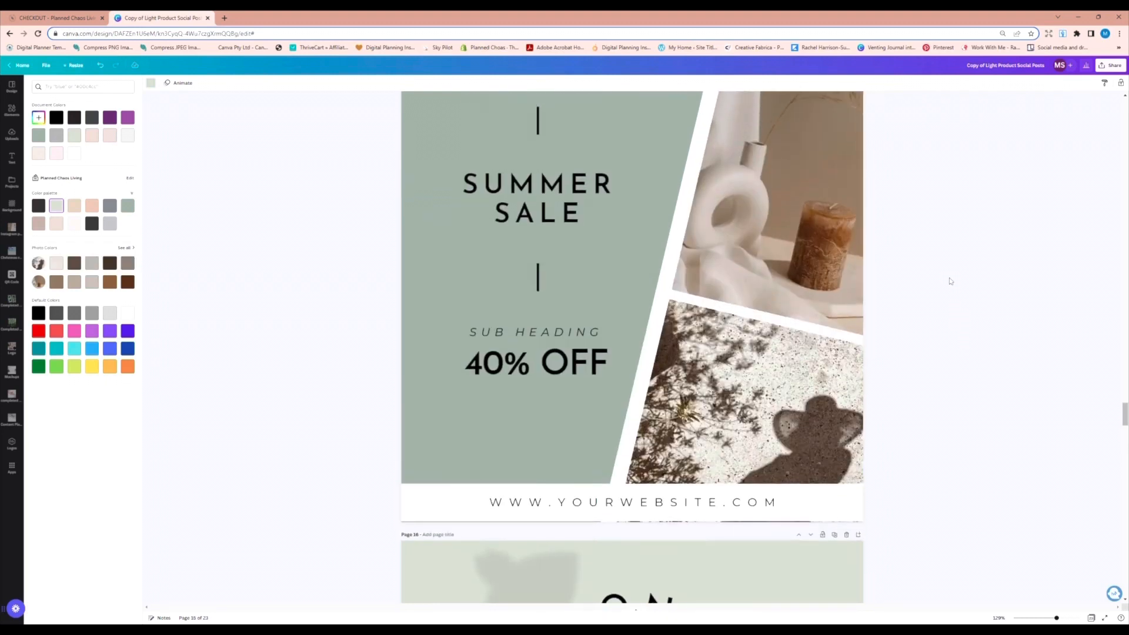